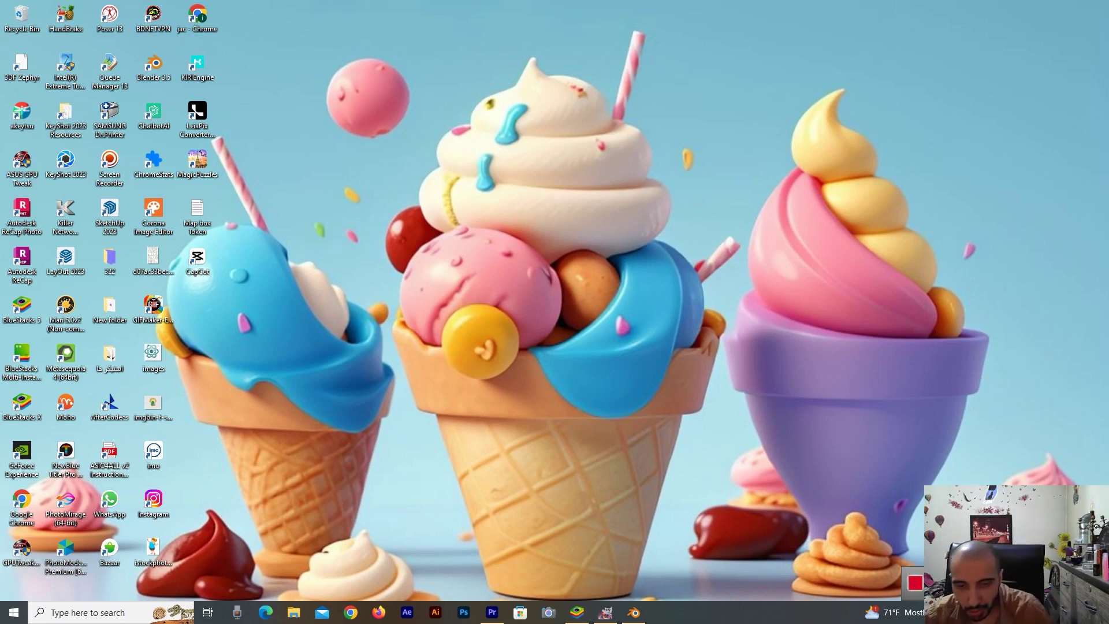
Bring up the Blender scene, reframe the view, and select the computer mouse model
{"action": "left_click", "coordinate": [633, 612]}
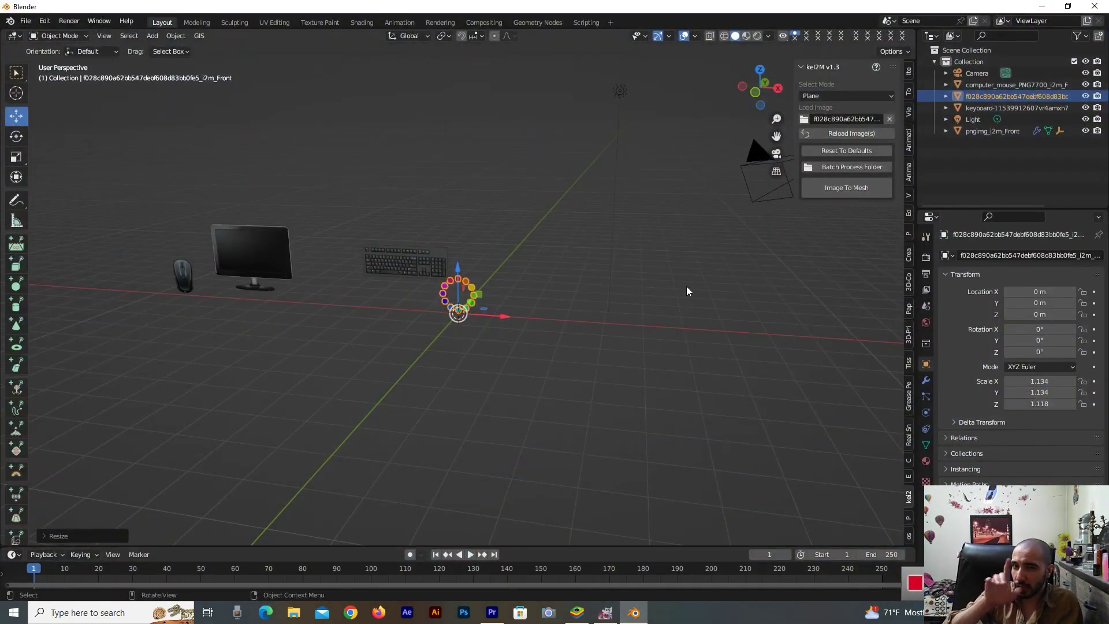
{"action": "left_click_drag", "start_coordinate": [758, 88], "coordinate": [768, 126]}
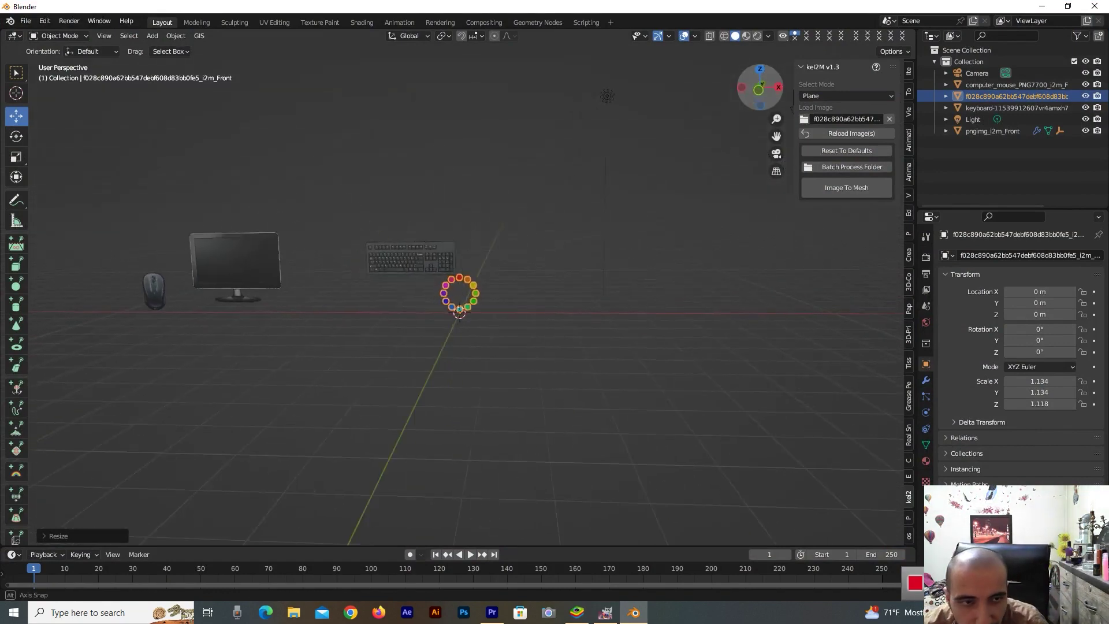
{"action": "left_click_drag", "start_coordinate": [776, 135], "coordinate": [491, 244]}
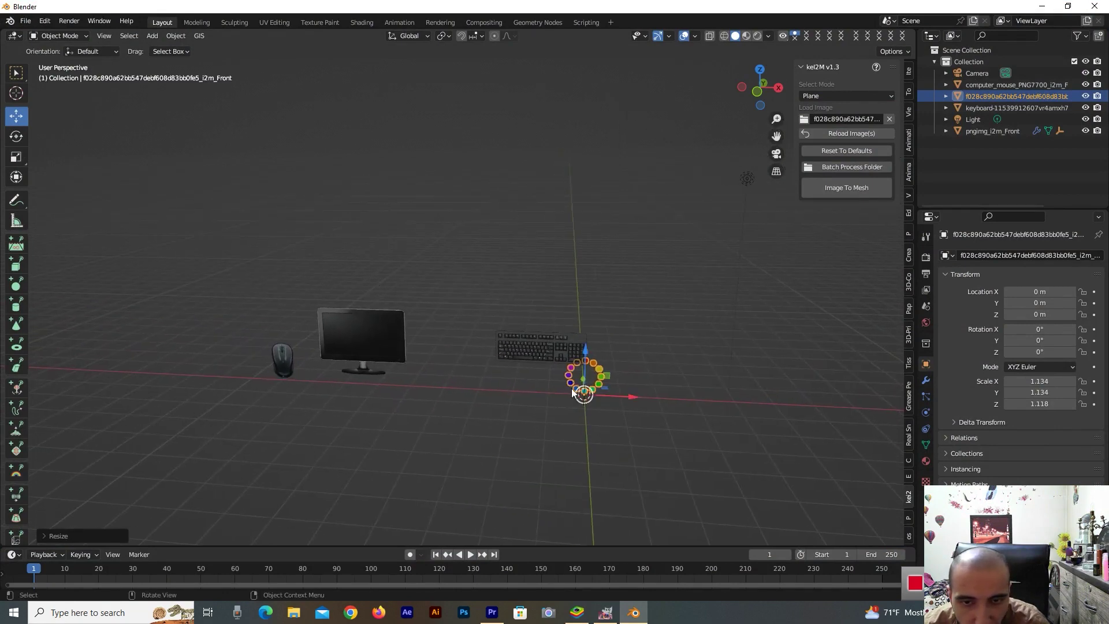
{"action": "left_click", "coordinate": [531, 319]}
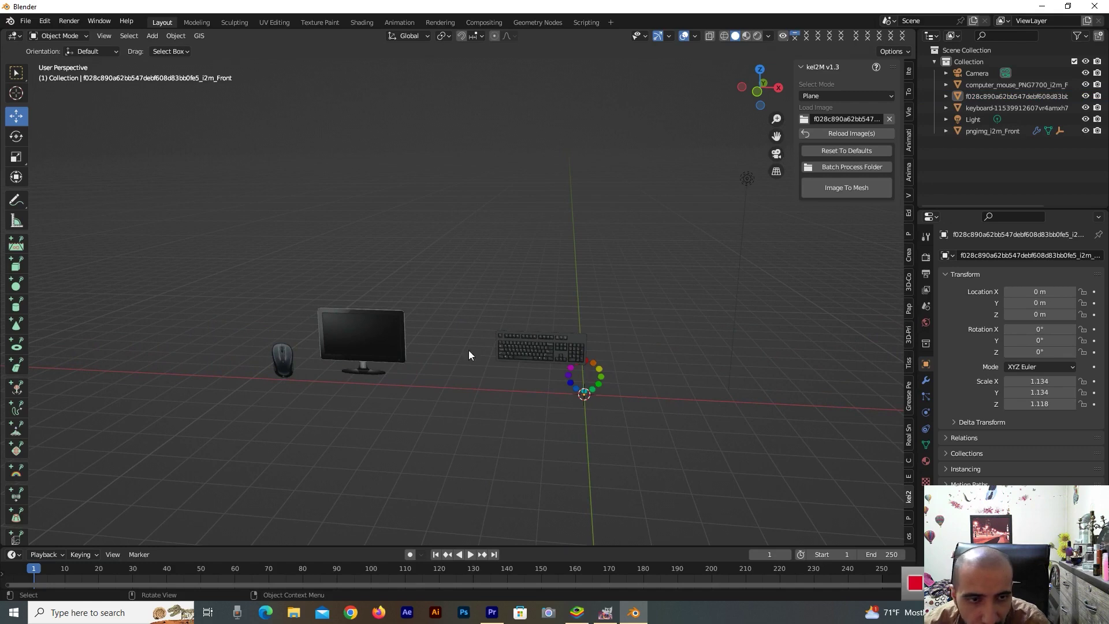
{"action": "left_click", "coordinate": [285, 361]}
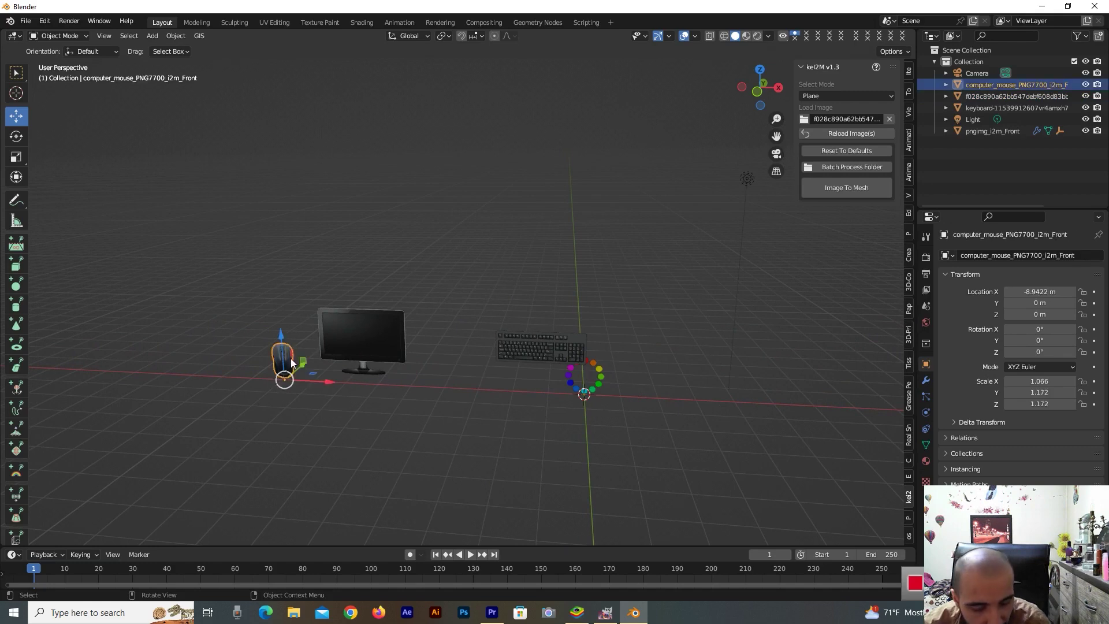
Enter Edit Mode on the mouse model and select its whole mesh
{"action": "key", "text": "Tab"}
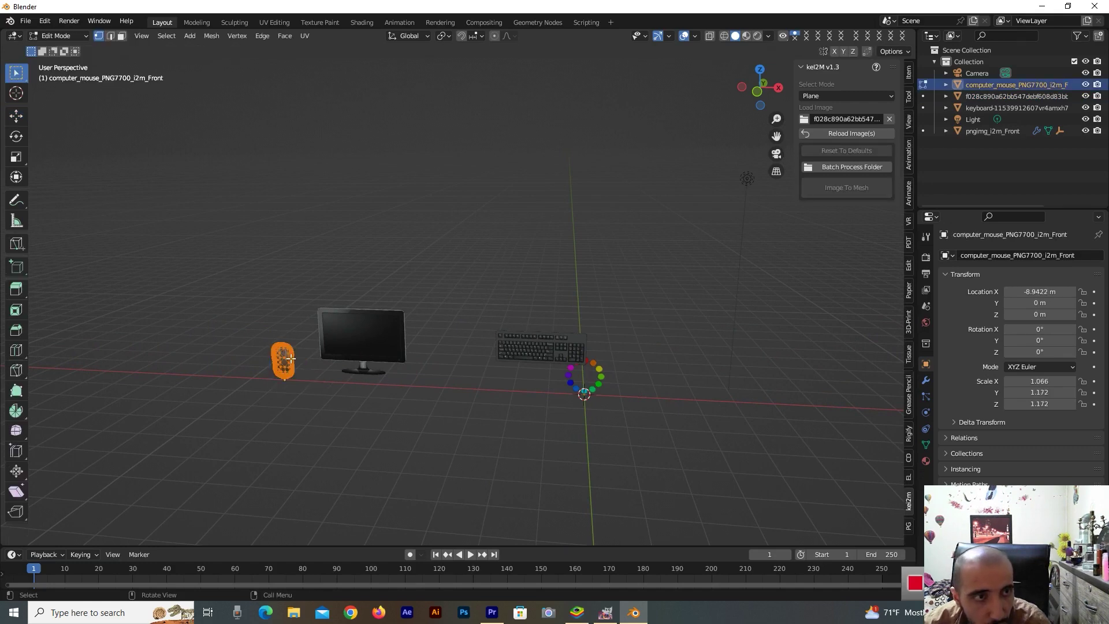
{"action": "key", "text": "e"}
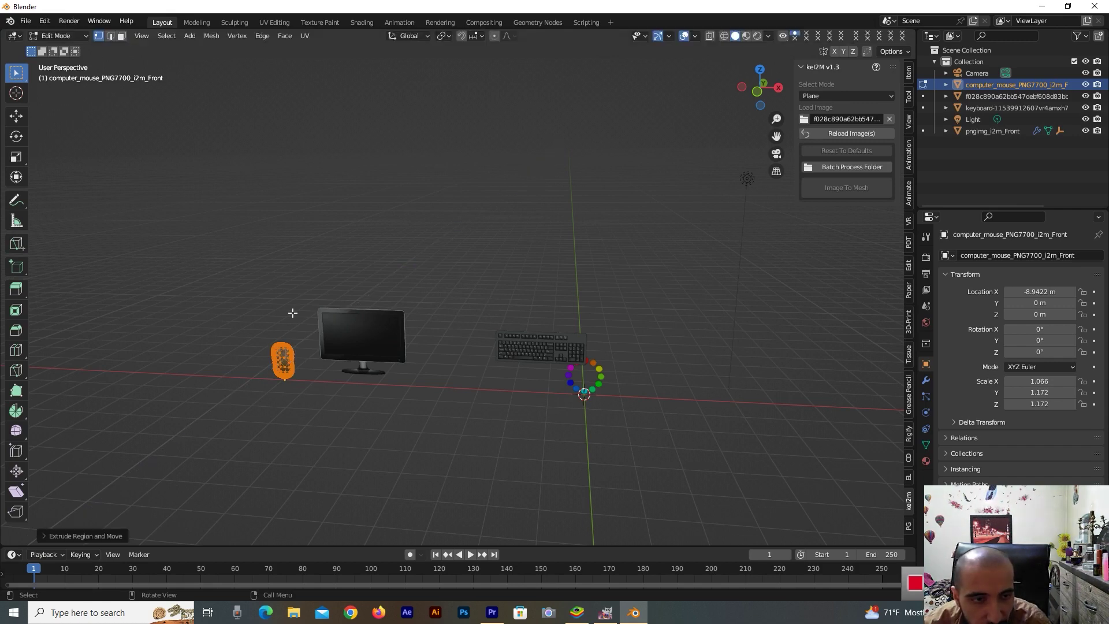
{"action": "scroll", "coordinate": [292, 312], "scroll_direction": "up", "scroll_amount": 2}
{"action": "key", "text": "alt+a"}
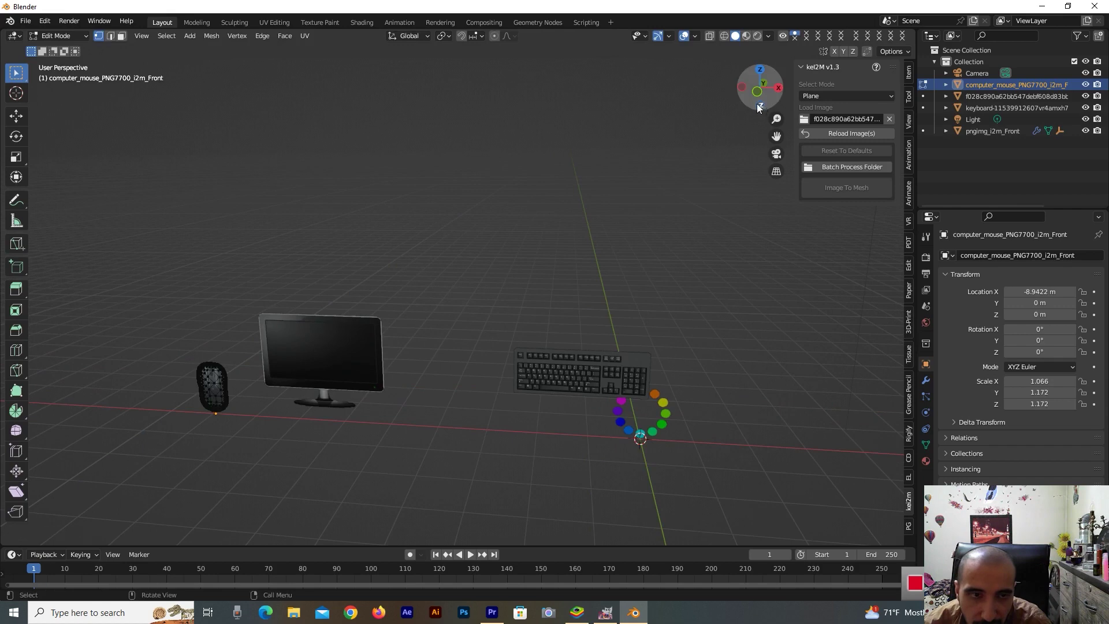
{"action": "left_click_drag", "start_coordinate": [758, 107], "coordinate": [742, 115]}
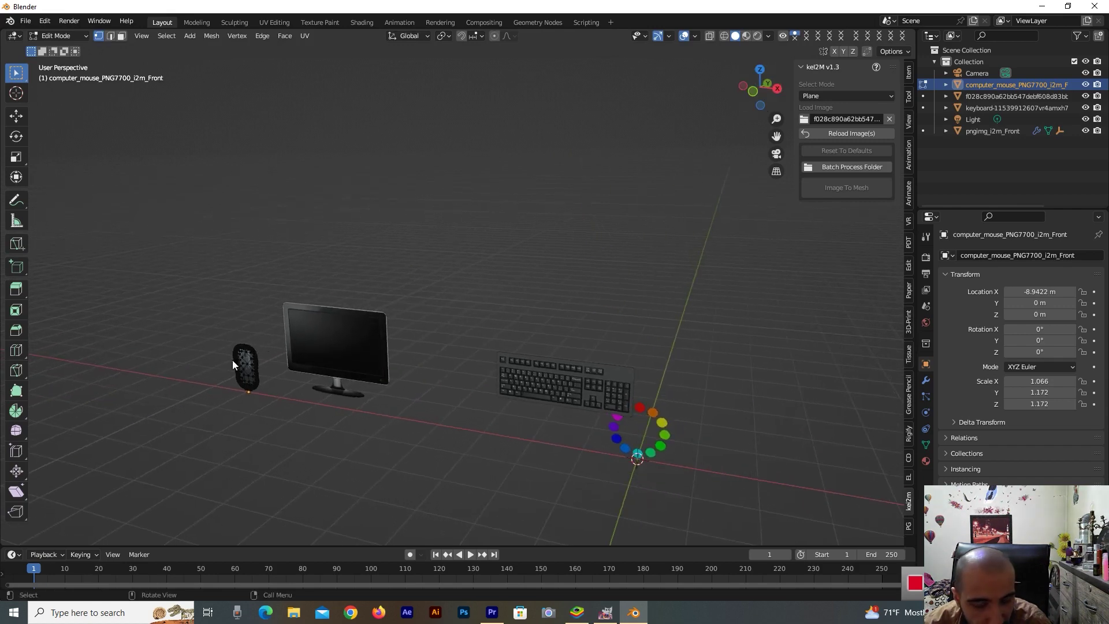
{"action": "key", "text": "a"}
{"action": "left_click", "coordinate": [240, 287]}
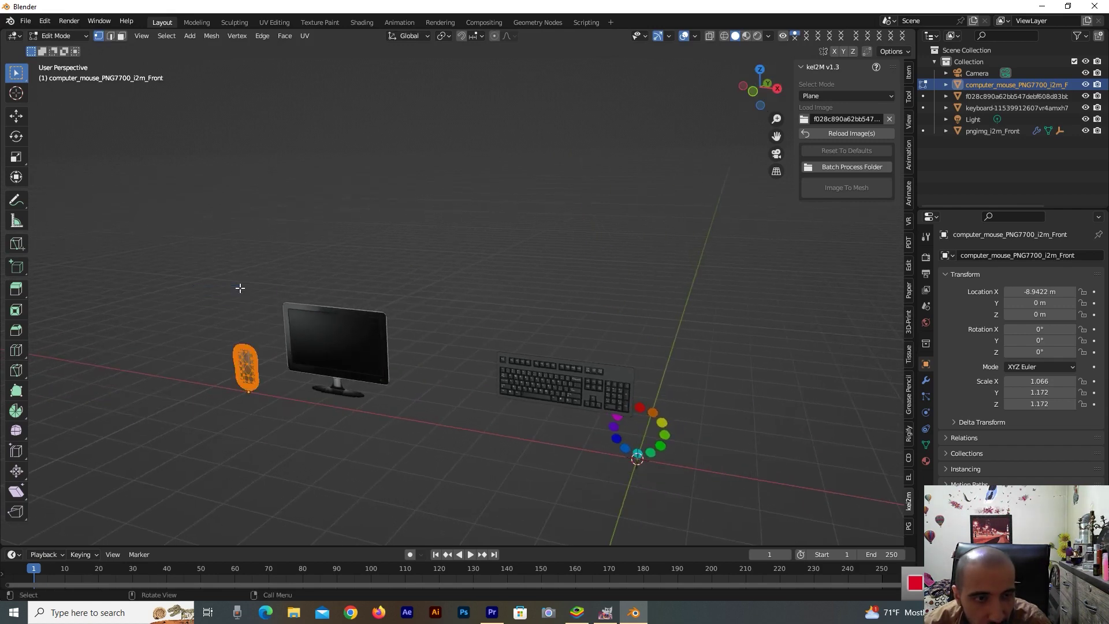
Move the mouse mesh along the green axis, undo a stray extrusion, and return to Object Mode
{"action": "left_click", "coordinate": [16, 116]}
{"action": "left_click_drag", "start_coordinate": [272, 354], "coordinate": [259, 367]}
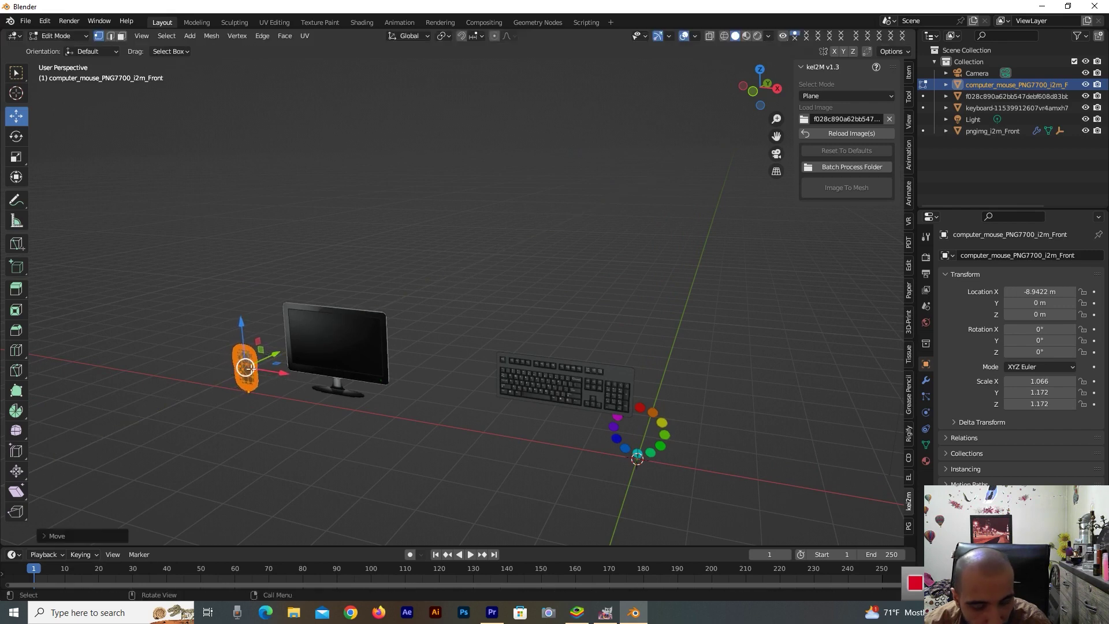
{"action": "key", "text": "e"}
{"action": "right_click", "coordinate": [264, 351]}
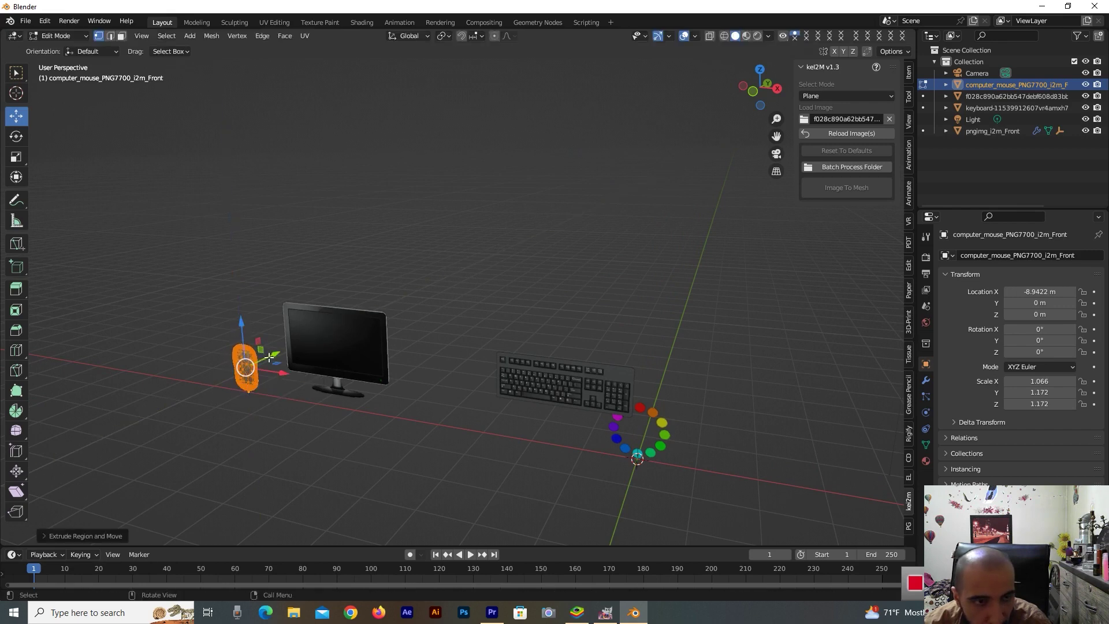
{"action": "left_click_drag", "start_coordinate": [269, 357], "coordinate": [262, 360]}
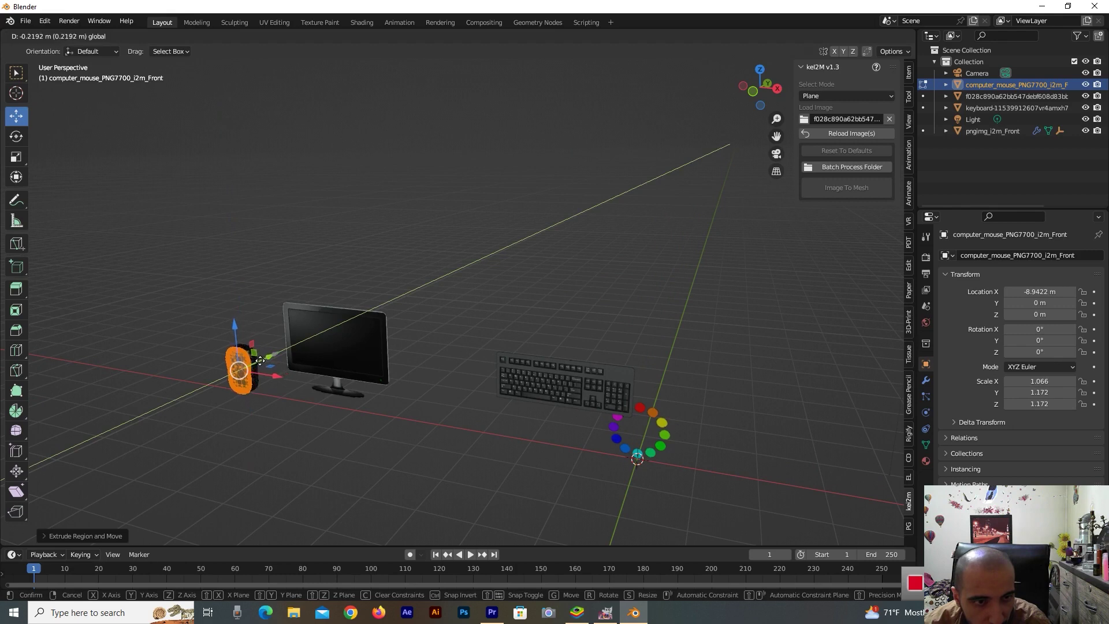
{"action": "right_click", "coordinate": [262, 360]}
{"action": "key", "text": "ctrl+z"}
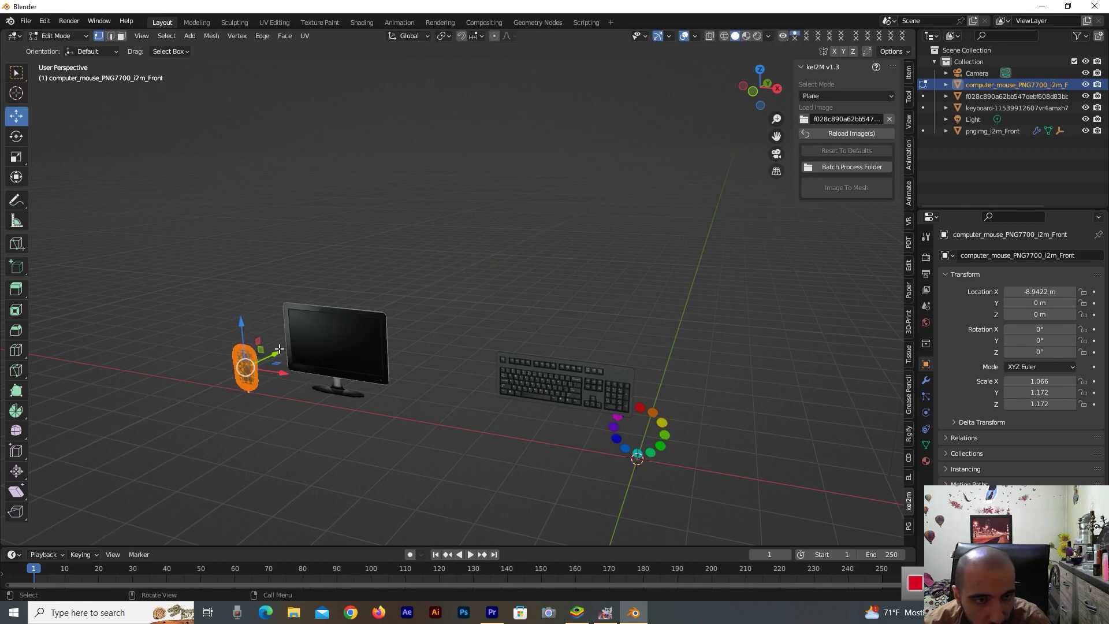
{"action": "left_click_drag", "start_coordinate": [276, 354], "coordinate": [285, 420]}
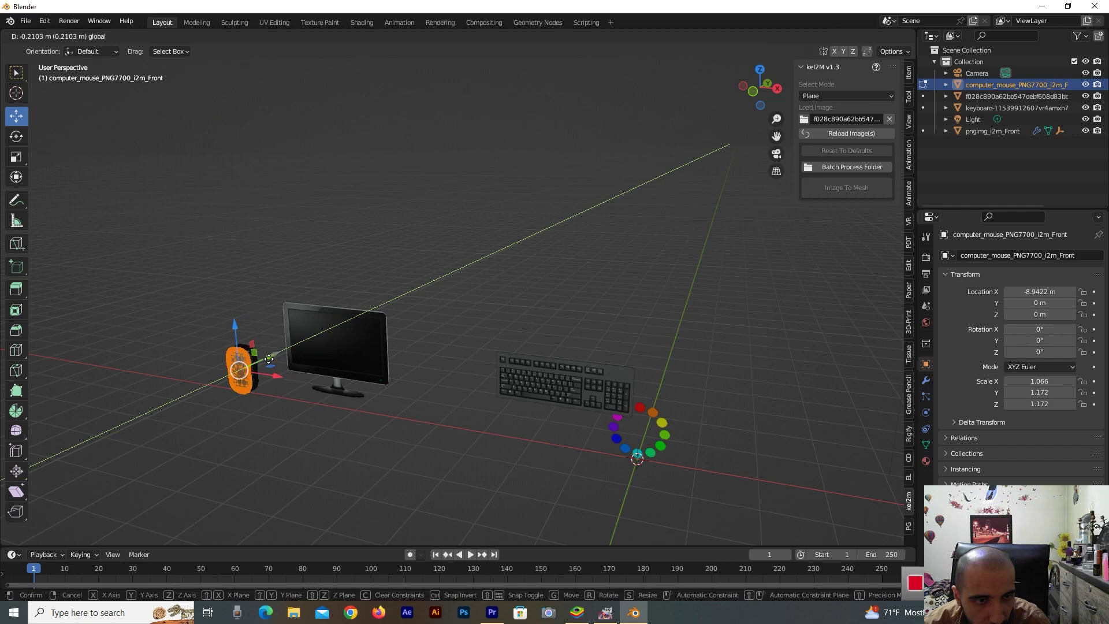
{"action": "key", "text": "Tab"}
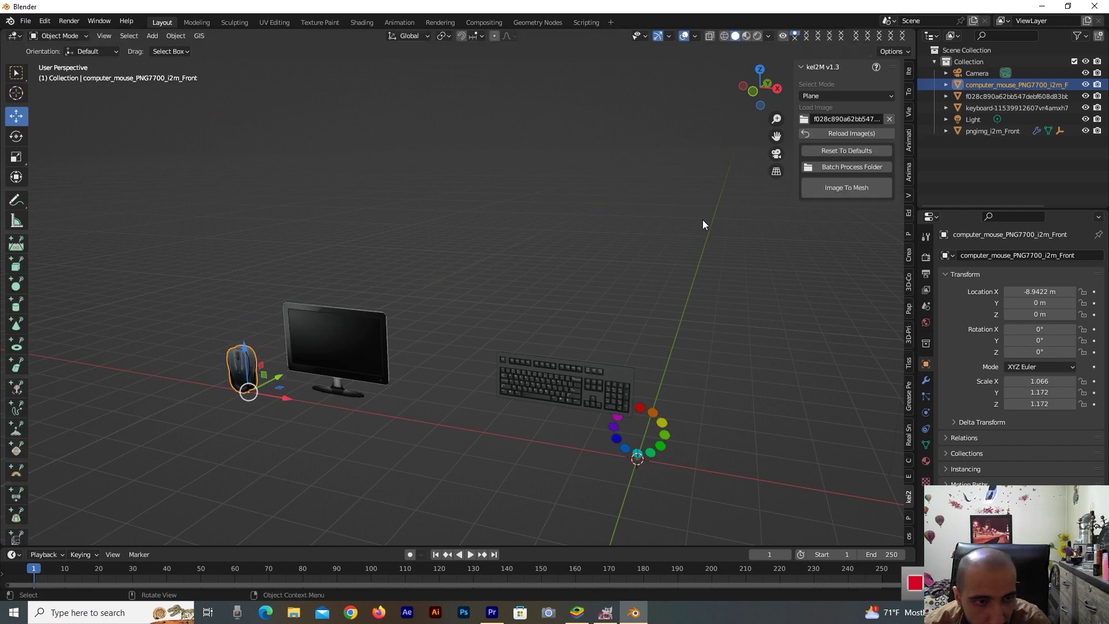
Shade the mouse with Auto Smooth at a 180° angle
{"action": "mouse_move", "coordinate": [758, 87]}
{"action": "left_mouse_down"}
{"action": "mouse_move", "coordinate": [744, 101]}
{"action": "mouse_move", "coordinate": [751, 93]}
{"action": "left_mouse_up"}
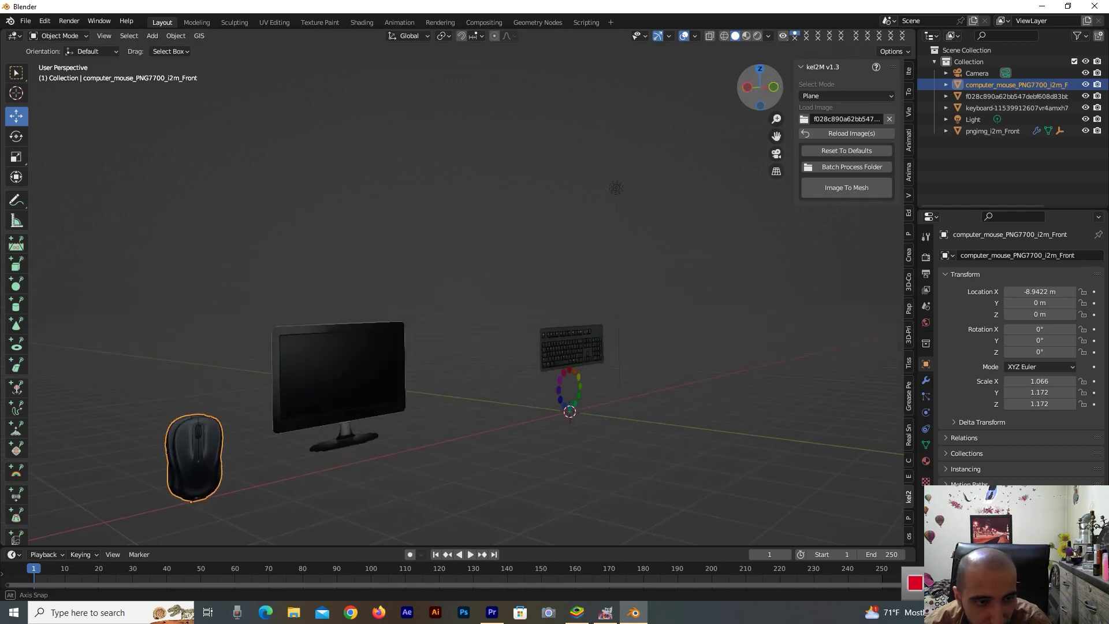
{"action": "right_click", "coordinate": [193, 434]}
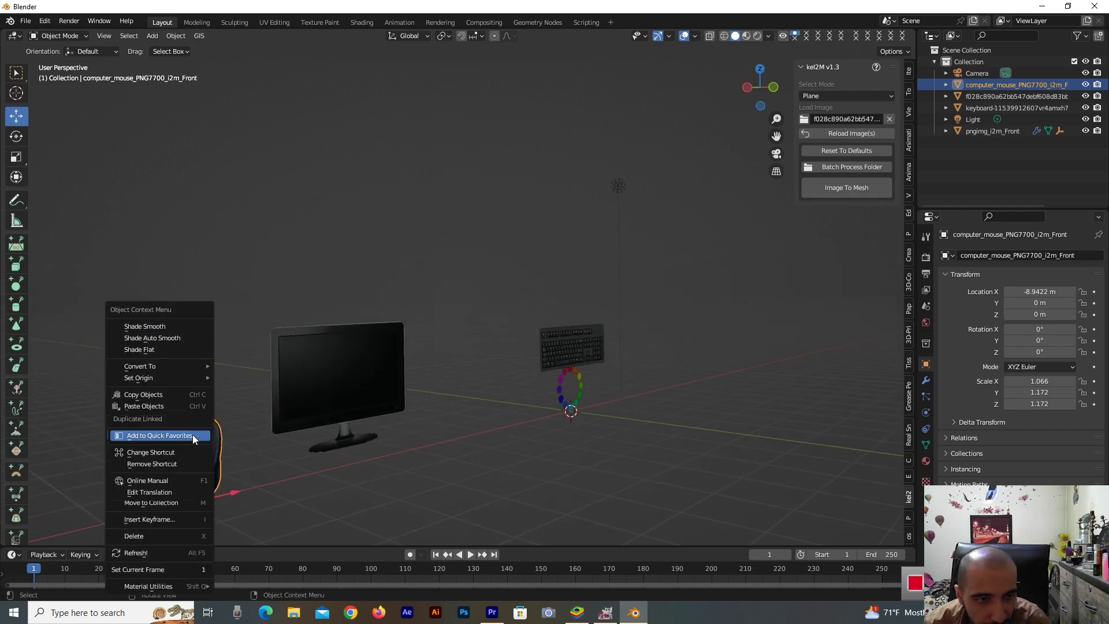
{"action": "left_click", "coordinate": [182, 338]}
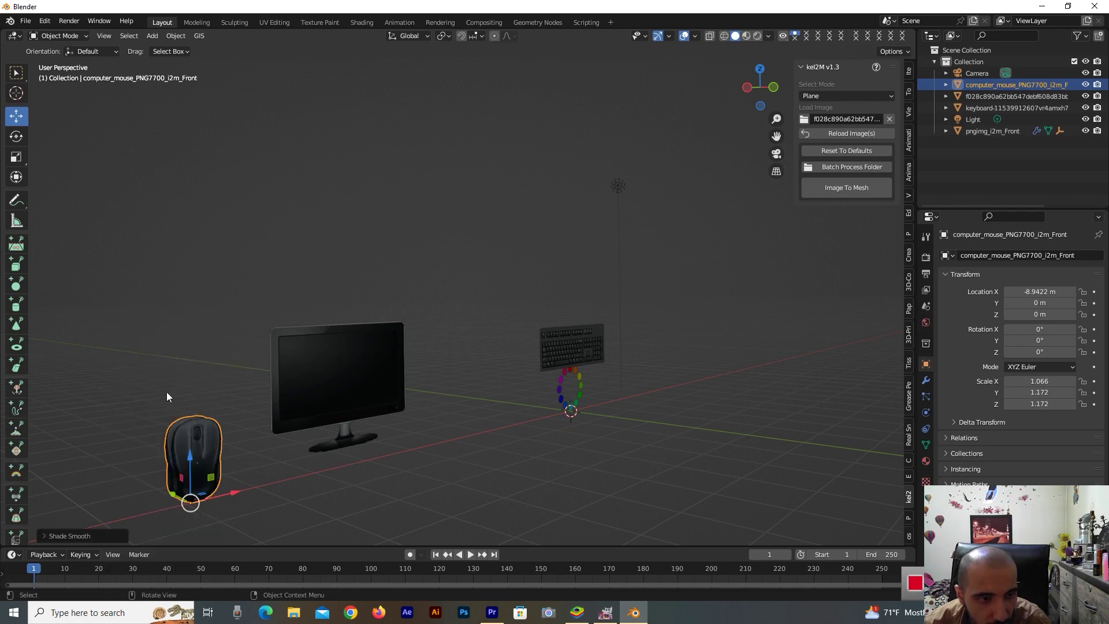
{"action": "left_click", "coordinate": [67, 534]}
{"action": "left_click", "coordinate": [109, 519]}
{"action": "type", "text": "180"}
{"action": "key", "text": "Return"}
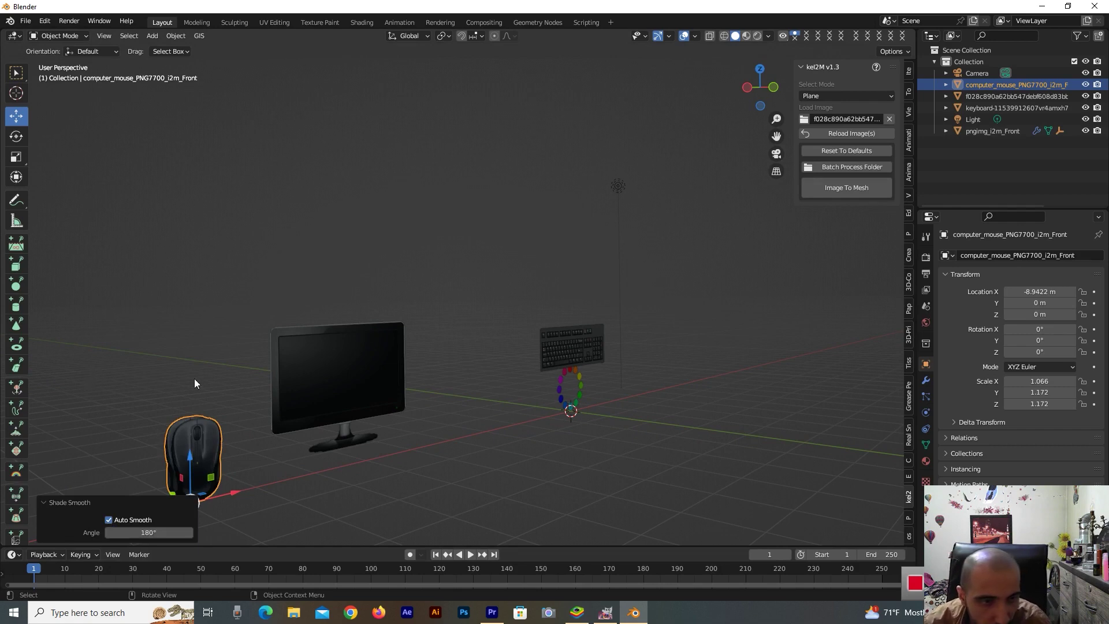
{"action": "left_click_drag", "start_coordinate": [748, 91], "coordinate": [538, 277]}
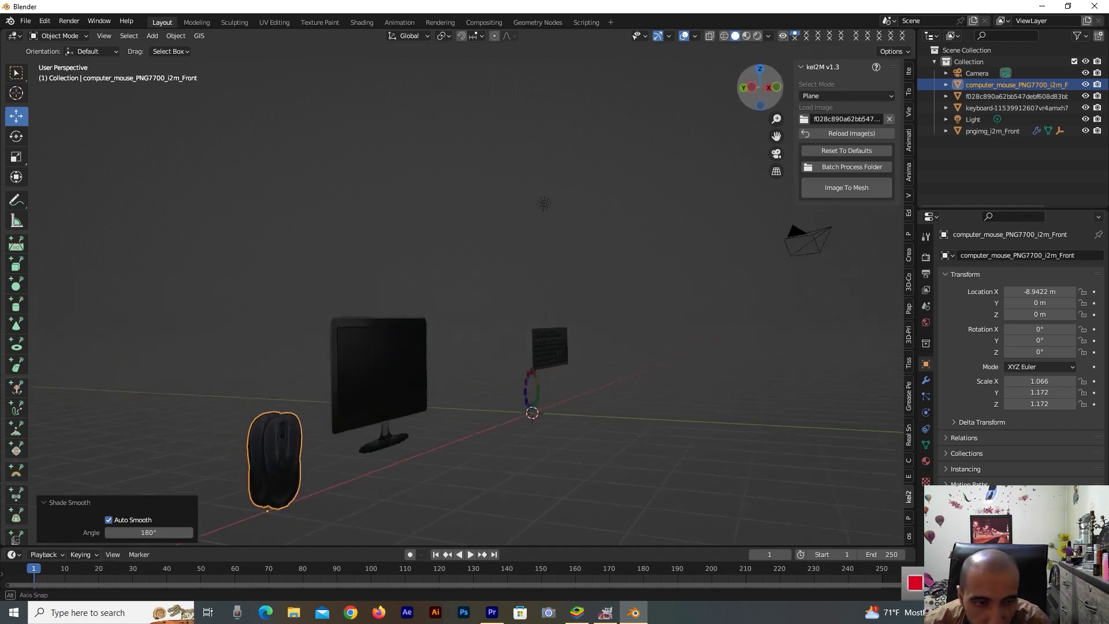
{"action": "left_click", "coordinate": [387, 357]}
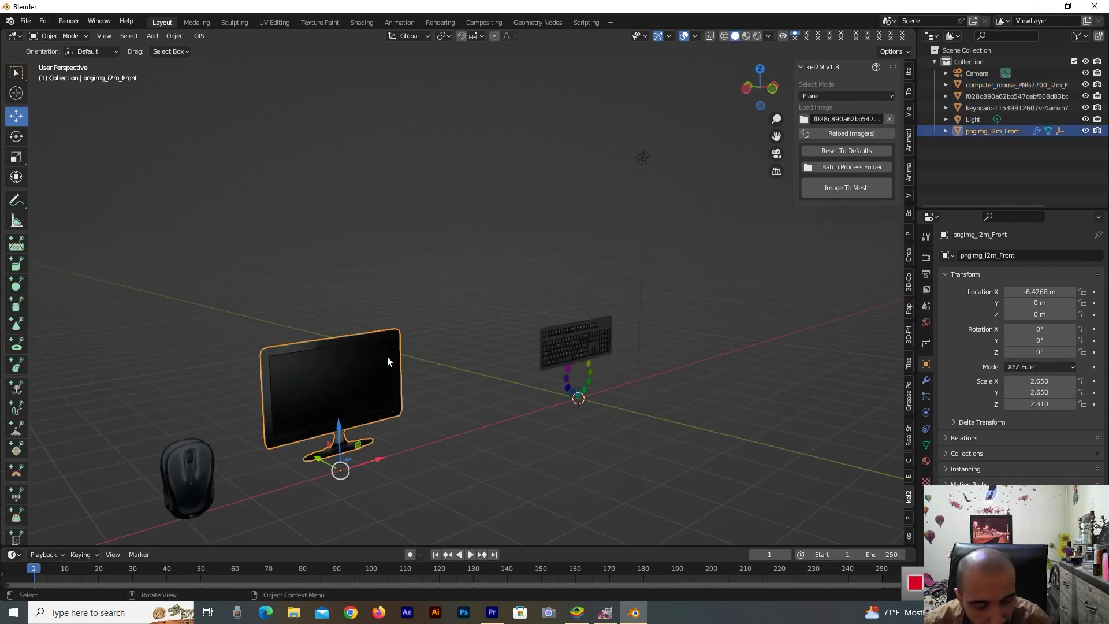
Push the monitor's faces back along Y in Edit Mode to give it depth
{"action": "key", "text": "Tab"}
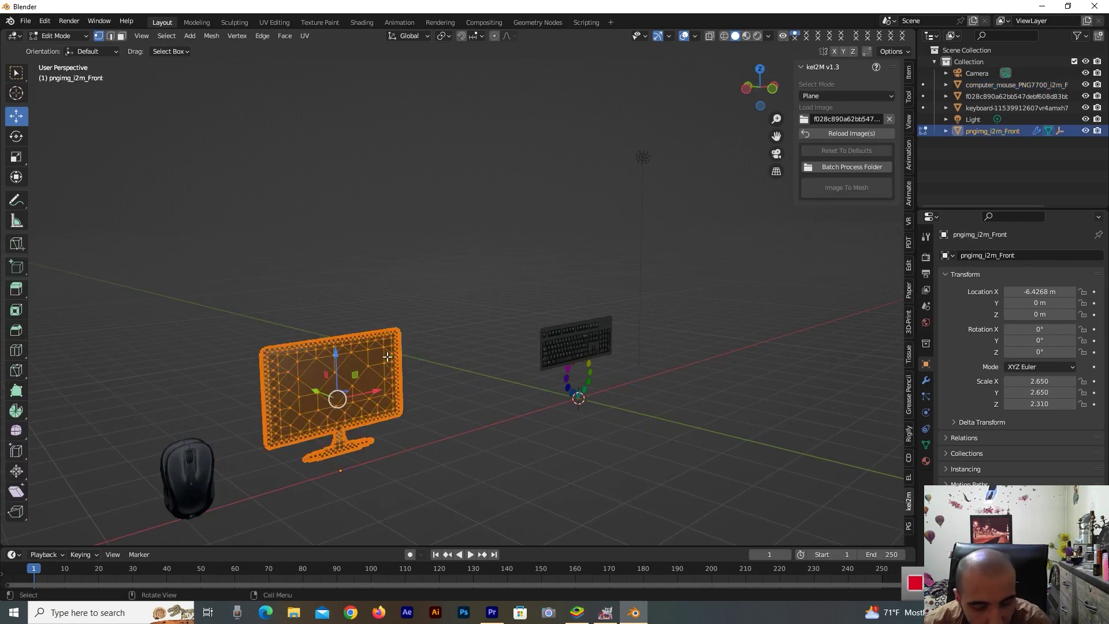
{"action": "key", "text": "g"}
{"action": "key", "text": "z"}
{"action": "key", "text": "z"}
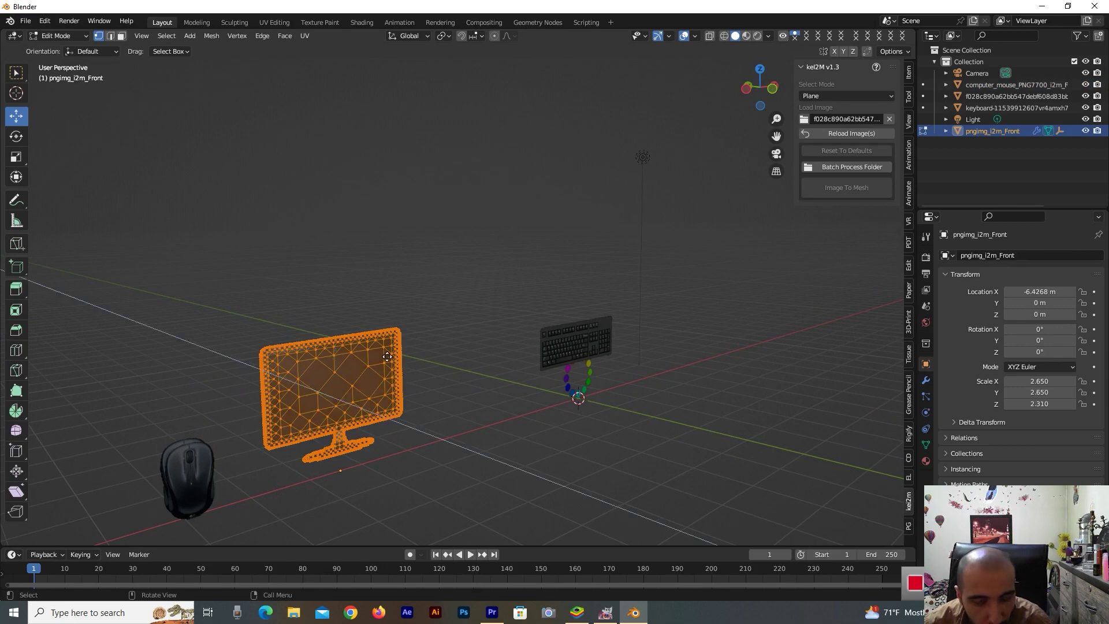
{"action": "key", "text": "Escape"}
{"action": "key", "text": "g"}
{"action": "key", "text": "y"}
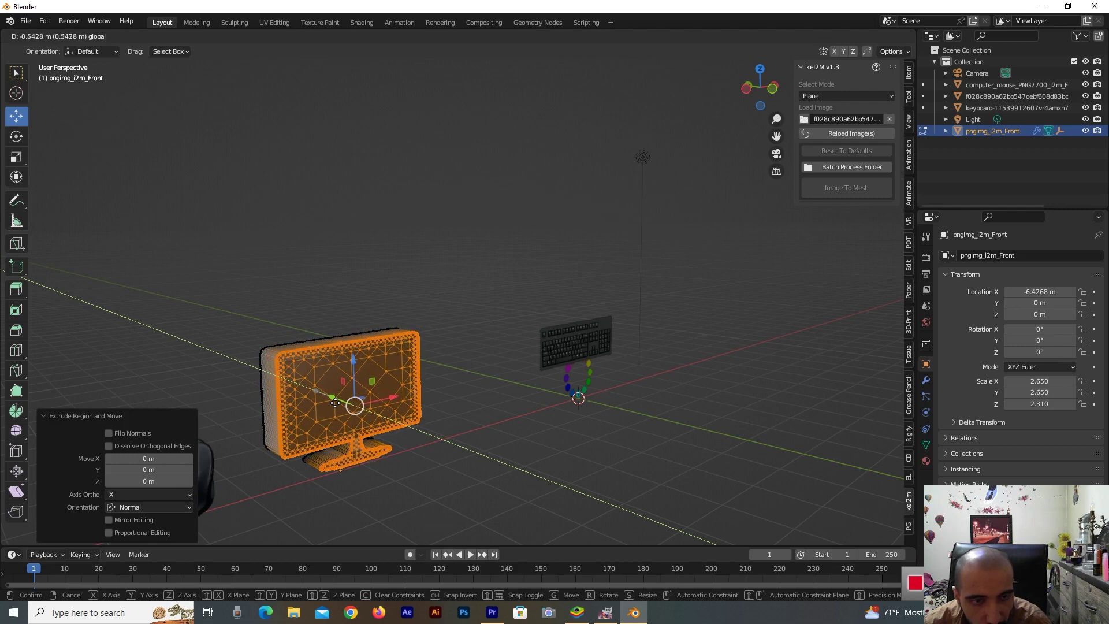
{"action": "left_click", "coordinate": [335, 403]}
{"action": "key", "text": "Tab"}
Apply Shade Auto Smooth to the monitor
{"action": "left_click", "coordinate": [460, 418]}
{"action": "left_click", "coordinate": [386, 390]}
{"action": "right_click", "coordinate": [385, 390]}
{"action": "right_click", "coordinate": [386, 390]}
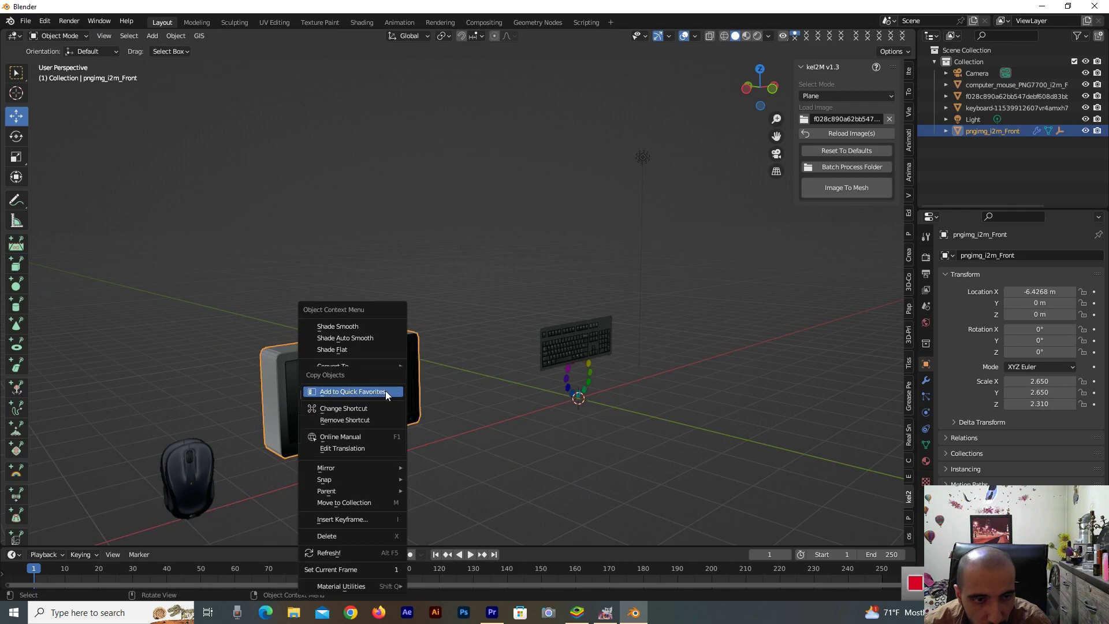
{"action": "left_click", "coordinate": [342, 338]}
{"action": "left_click", "coordinate": [513, 433]}
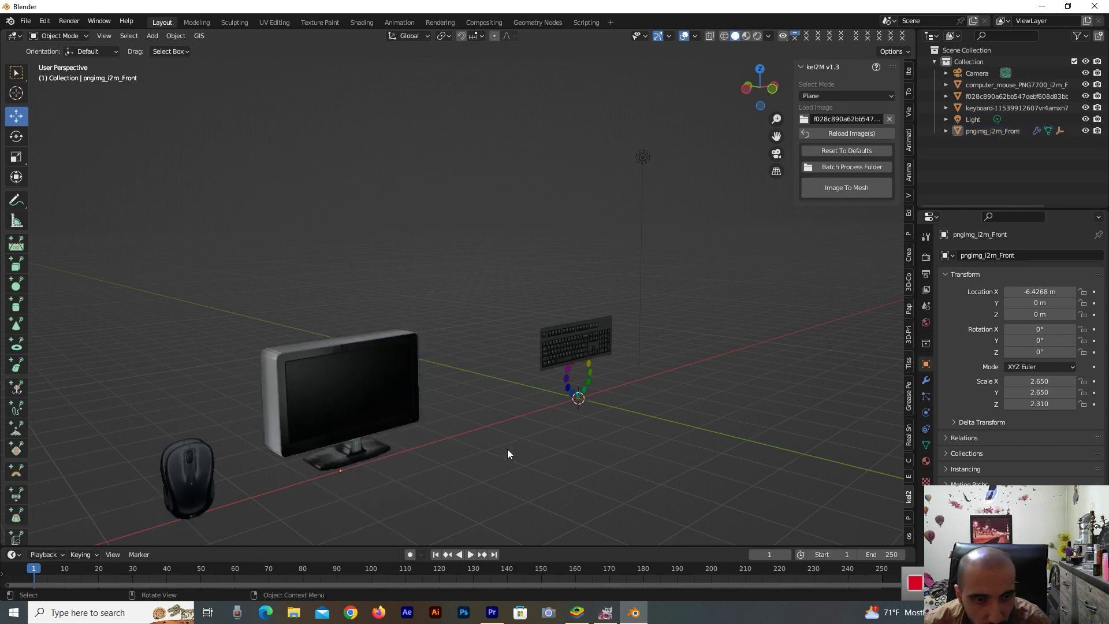
Move the keyboard left along X and extrude its face to give it depth
{"action": "left_click", "coordinate": [589, 357]}
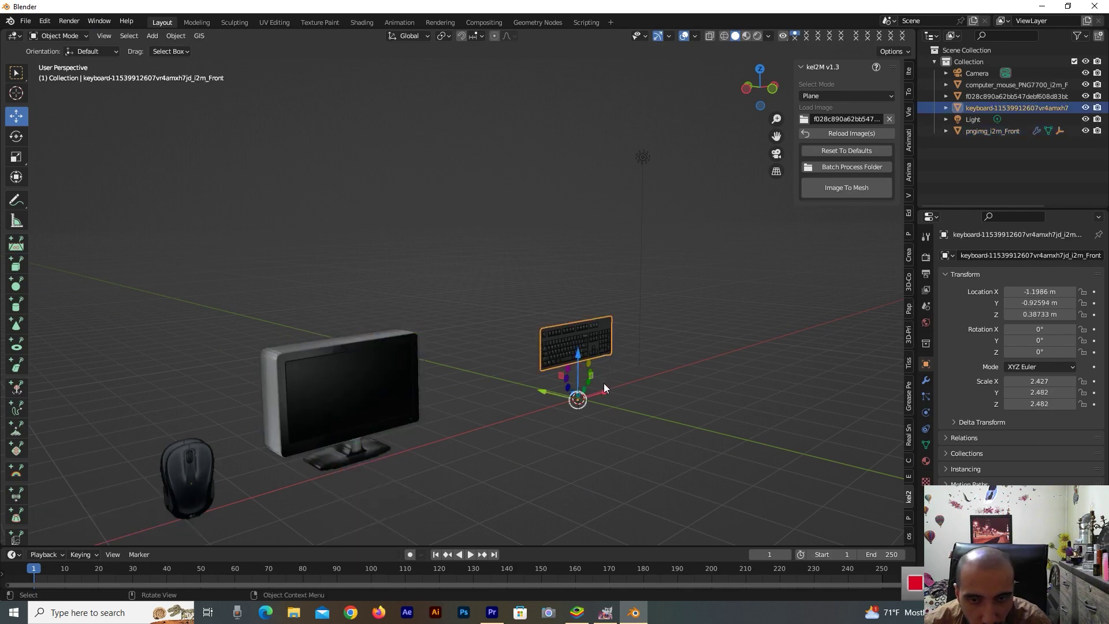
{"action": "left_click_drag", "start_coordinate": [604, 388], "coordinate": [515, 423]}
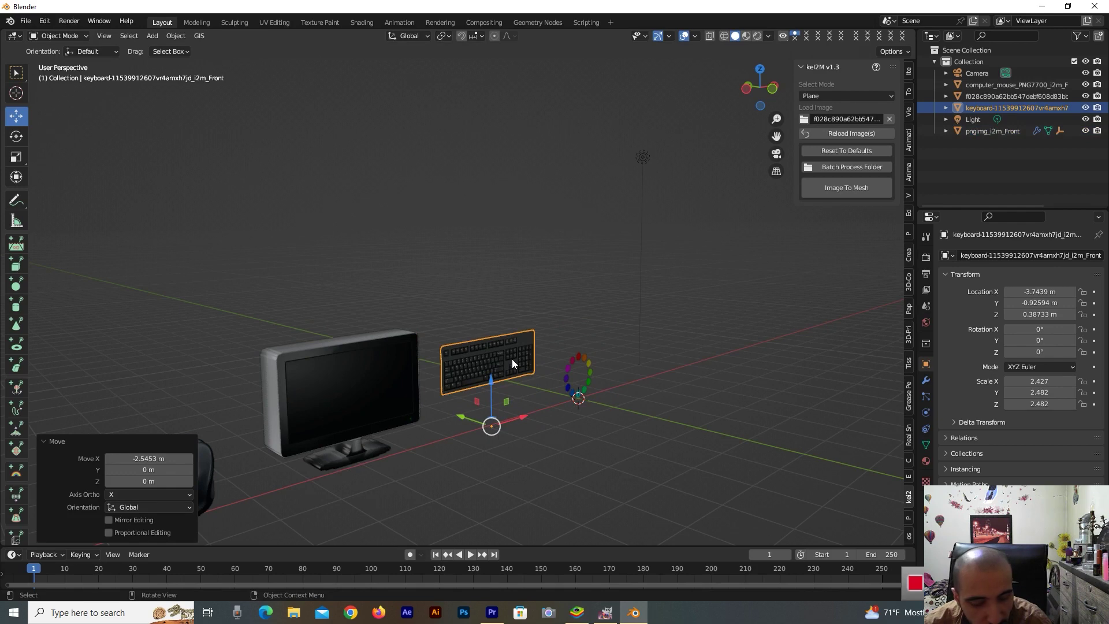
{"action": "key", "text": "Tab"}
{"action": "key", "text": "e"}
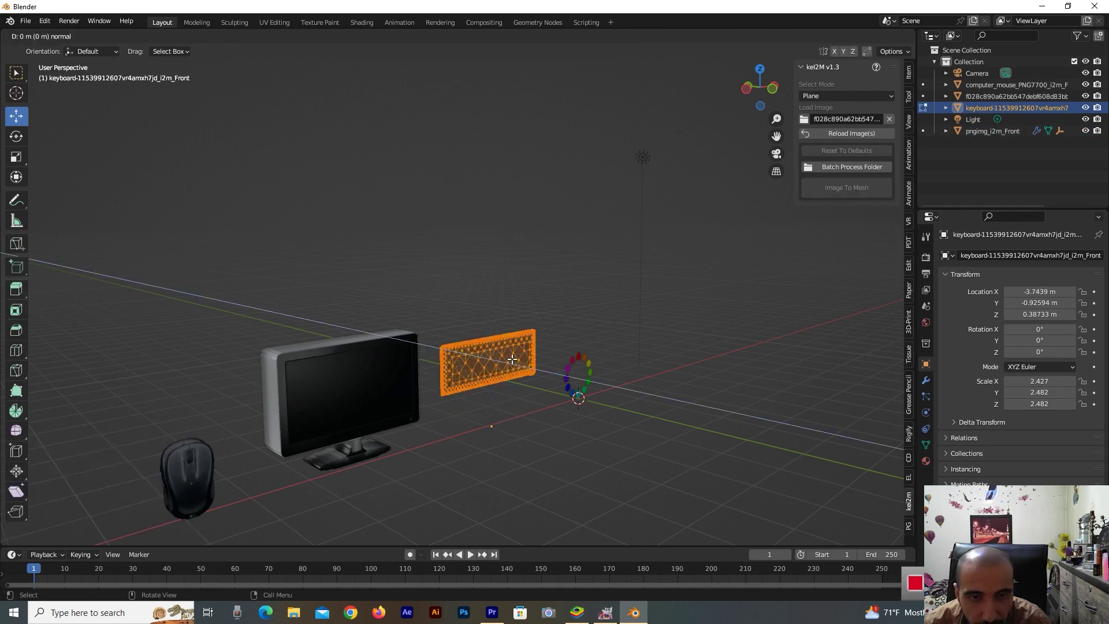
{"action": "right_click", "coordinate": [476, 357]}
{"action": "left_click_drag", "start_coordinate": [474, 356], "coordinate": [487, 373]}
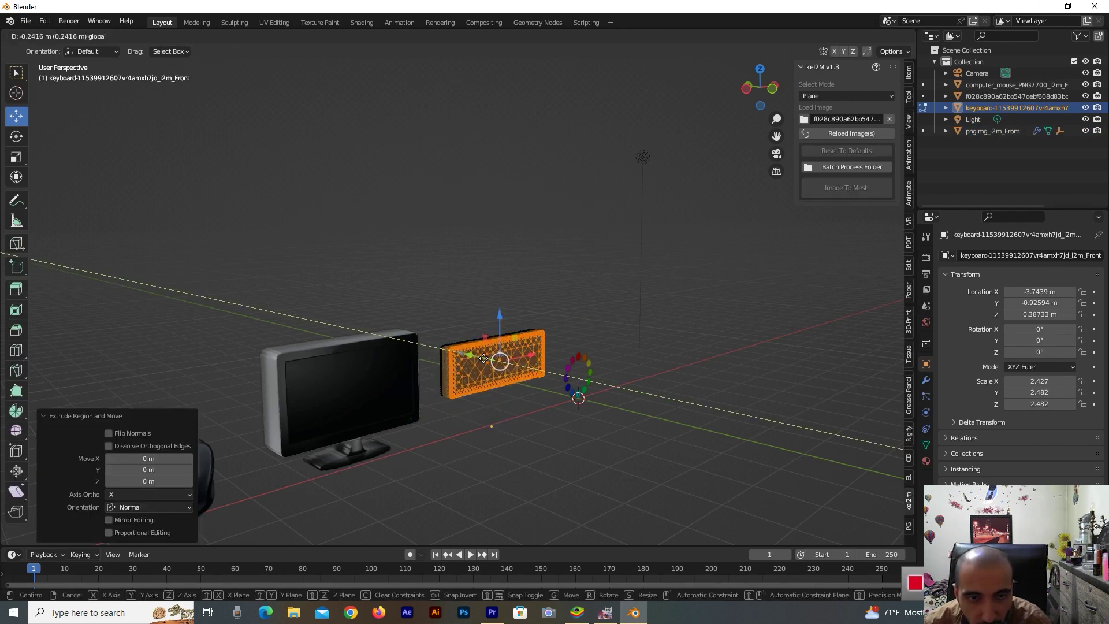
{"action": "key", "text": "Tab"}
Apply Shade Flat to the keyboard
{"action": "left_click", "coordinate": [601, 324]}
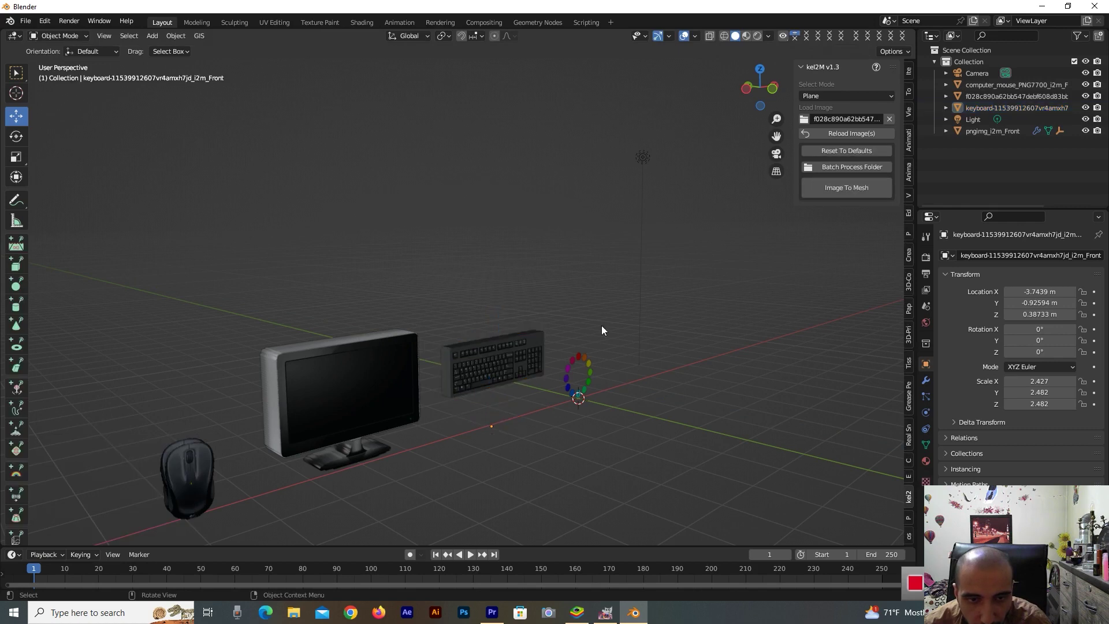
{"action": "left_click", "coordinate": [533, 351]}
{"action": "right_click", "coordinate": [533, 351]}
{"action": "right_click", "coordinate": [535, 351]}
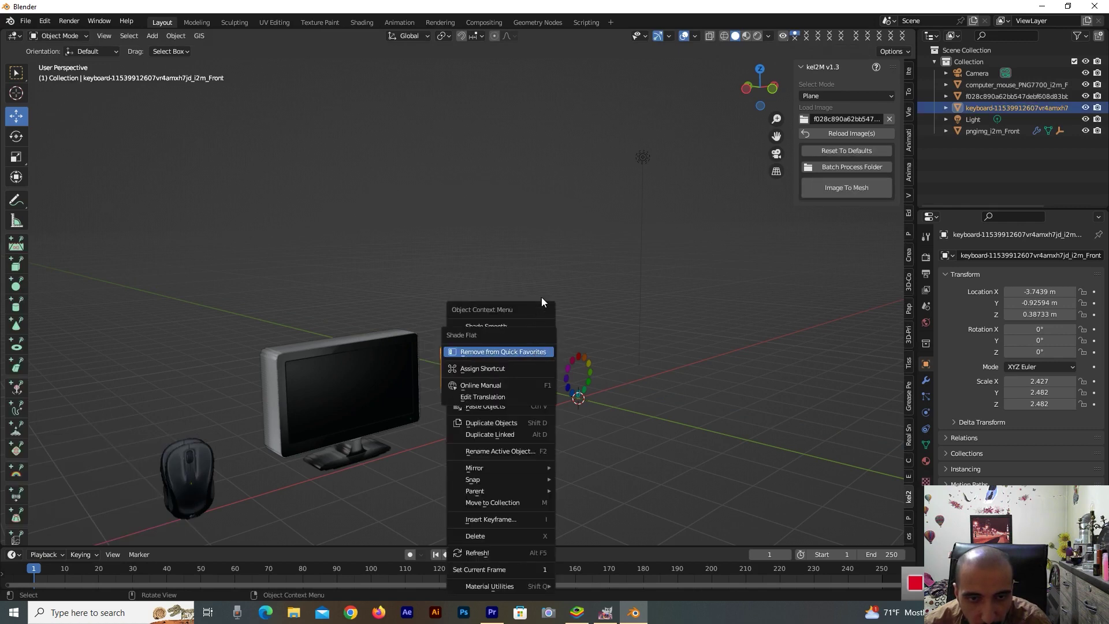
{"action": "right_click", "coordinate": [511, 347]}
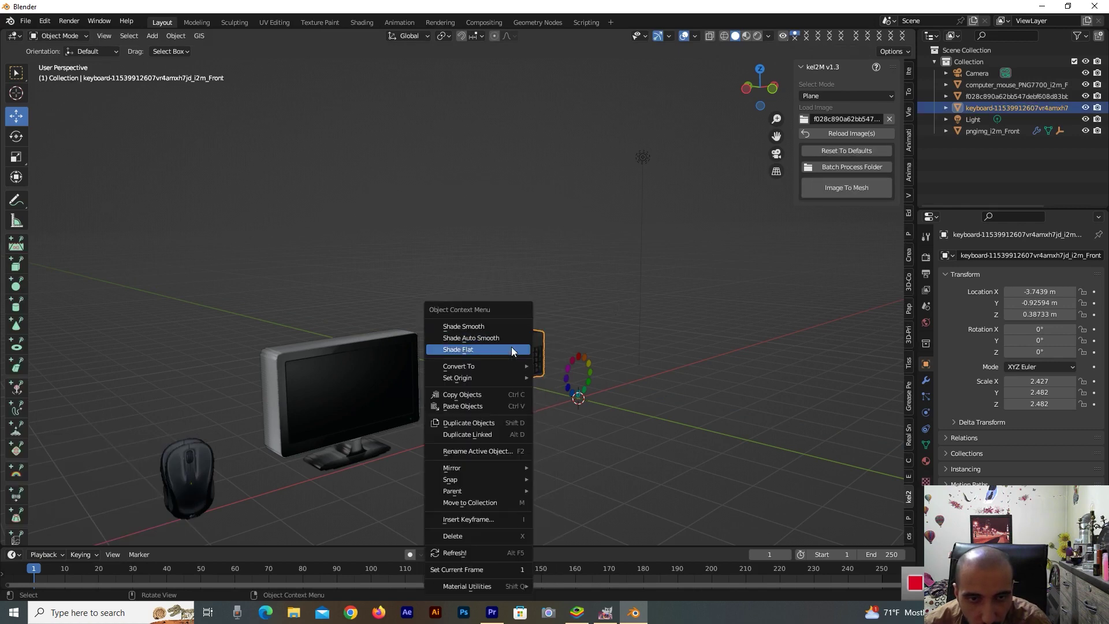
{"action": "left_click", "coordinate": [507, 338]}
{"action": "left_click", "coordinate": [584, 358]}
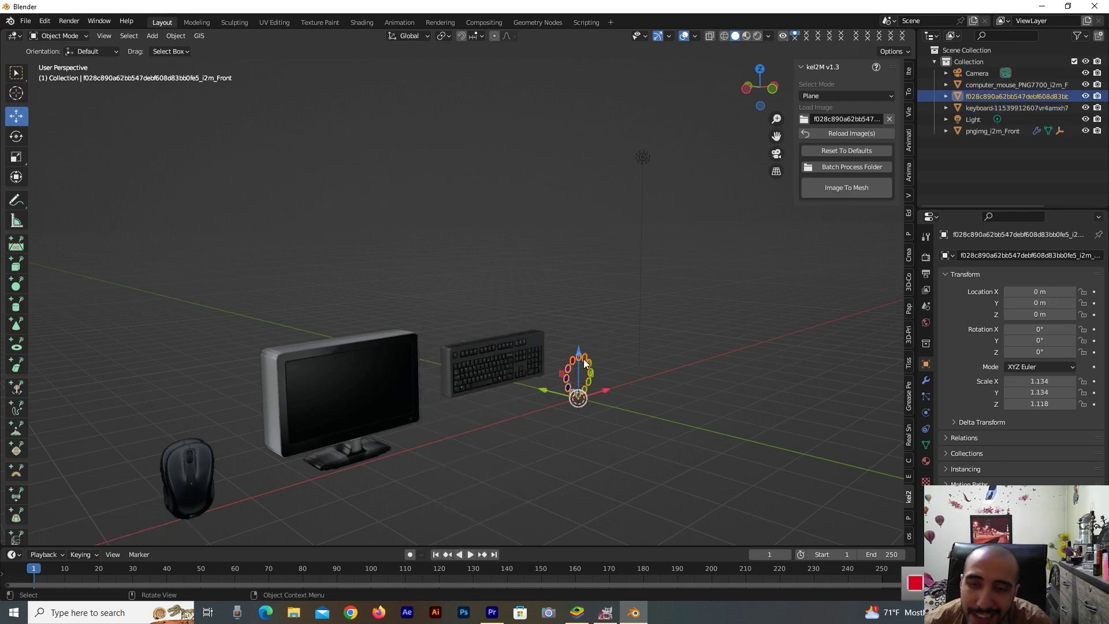
Extrude the colour-wheel ring's faces about -0.184 m along Y for depth
{"action": "key", "text": "Tab"}
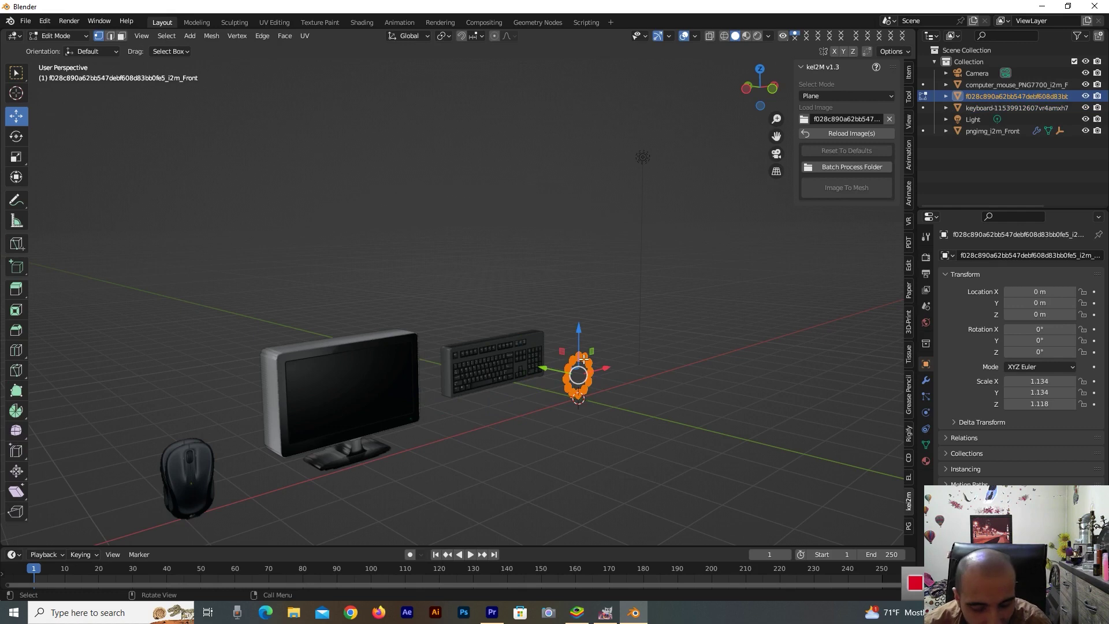
{"action": "key", "text": "s"}
{"action": "key", "text": "y"}
{"action": "key", "text": "Escape"}
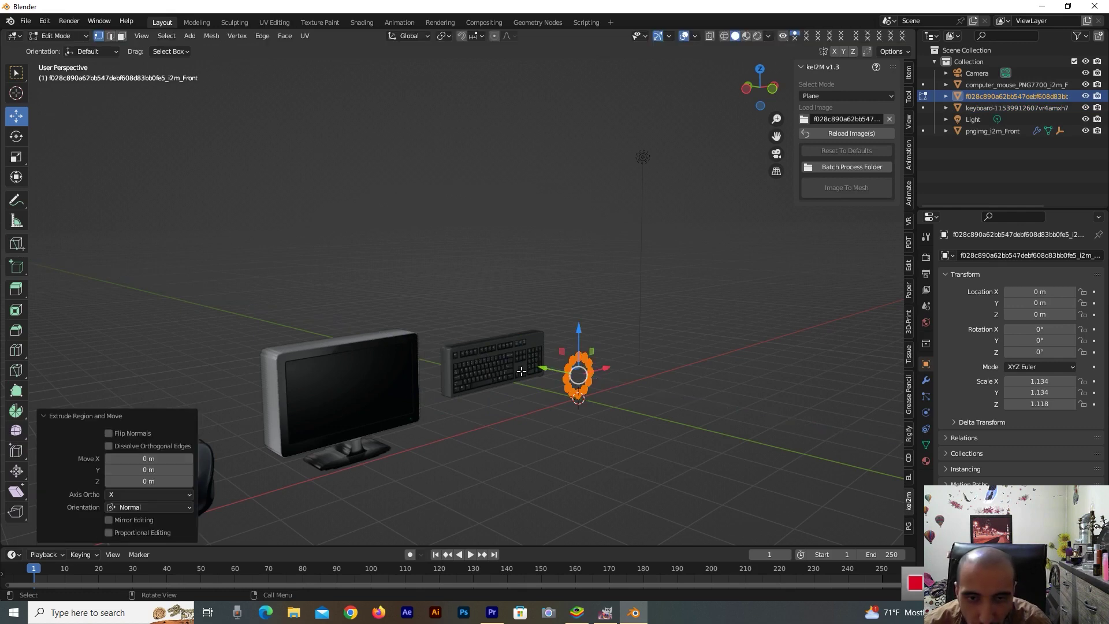
{"action": "key", "text": "g"}
{"action": "key", "text": "y"}
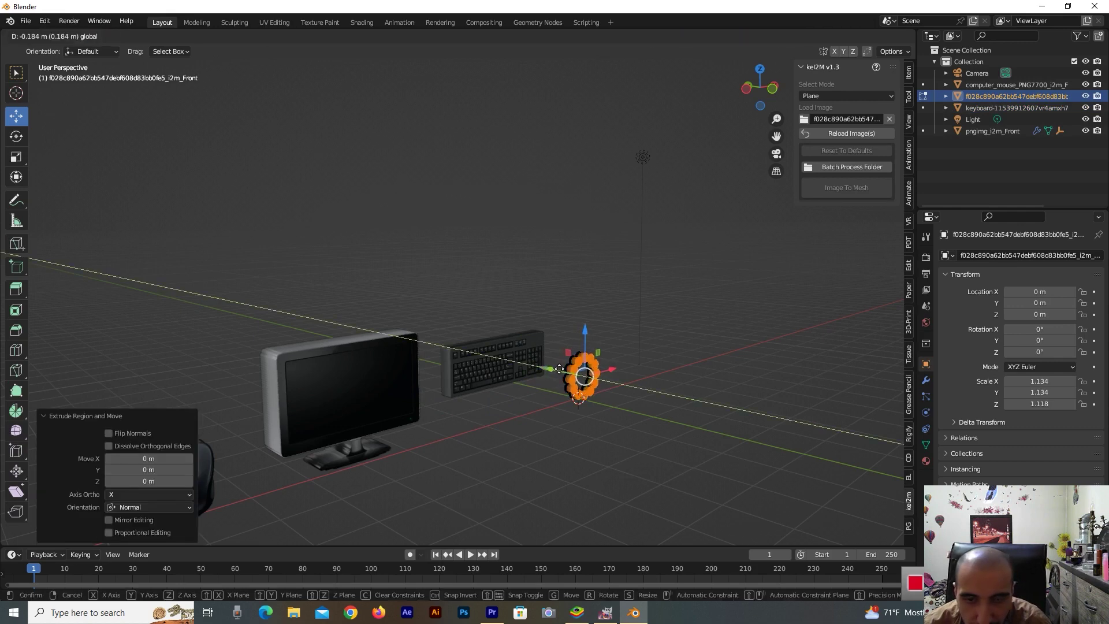
{"action": "key", "text": "Escape"}
{"action": "key", "text": "Tab"}
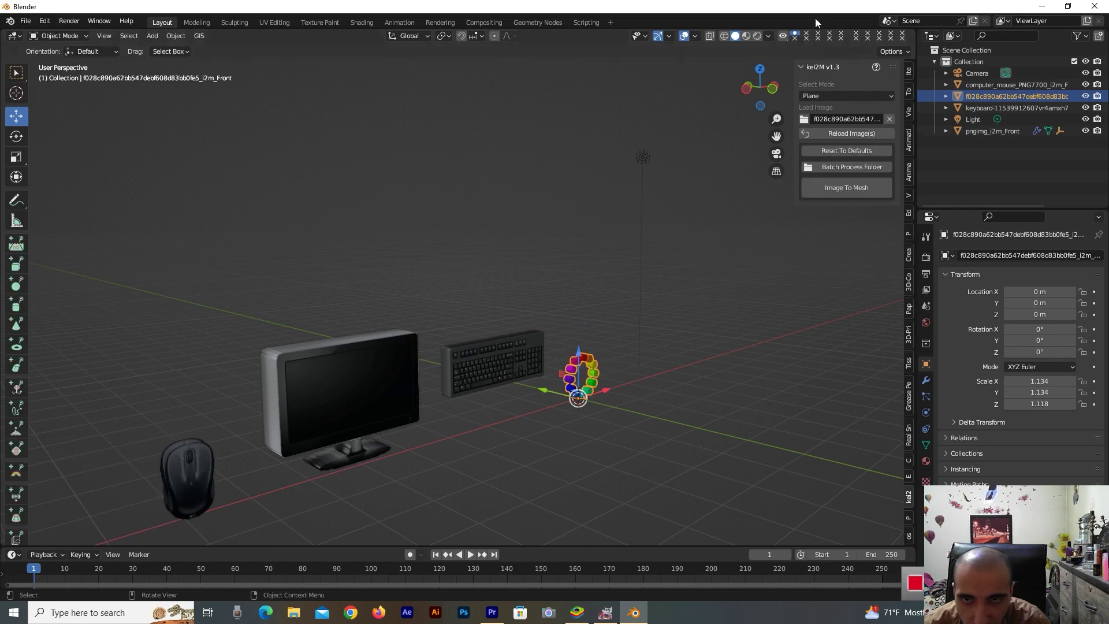
Apply Shade Smooth to the colour-wheel ring
{"action": "mouse_move", "coordinate": [759, 87]}
{"action": "left_mouse_down"}
{"action": "mouse_move", "coordinate": [728, 93]}
{"action": "mouse_move", "coordinate": [762, 105]}
{"action": "left_mouse_up"}
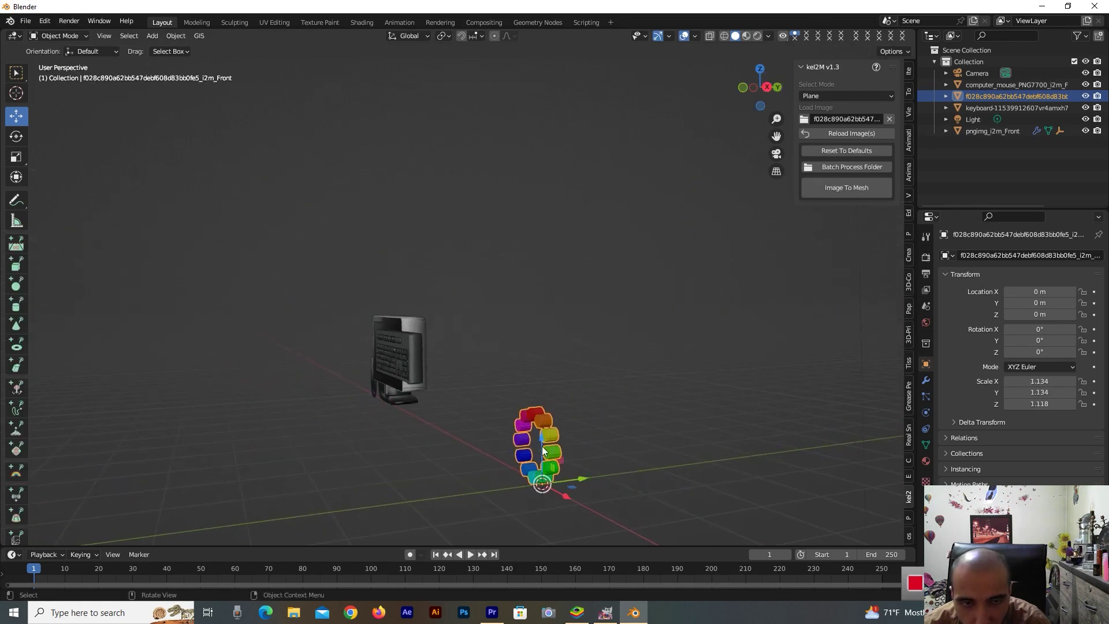
{"action": "right_click", "coordinate": [543, 450]}
{"action": "left_click", "coordinate": [478, 341]}
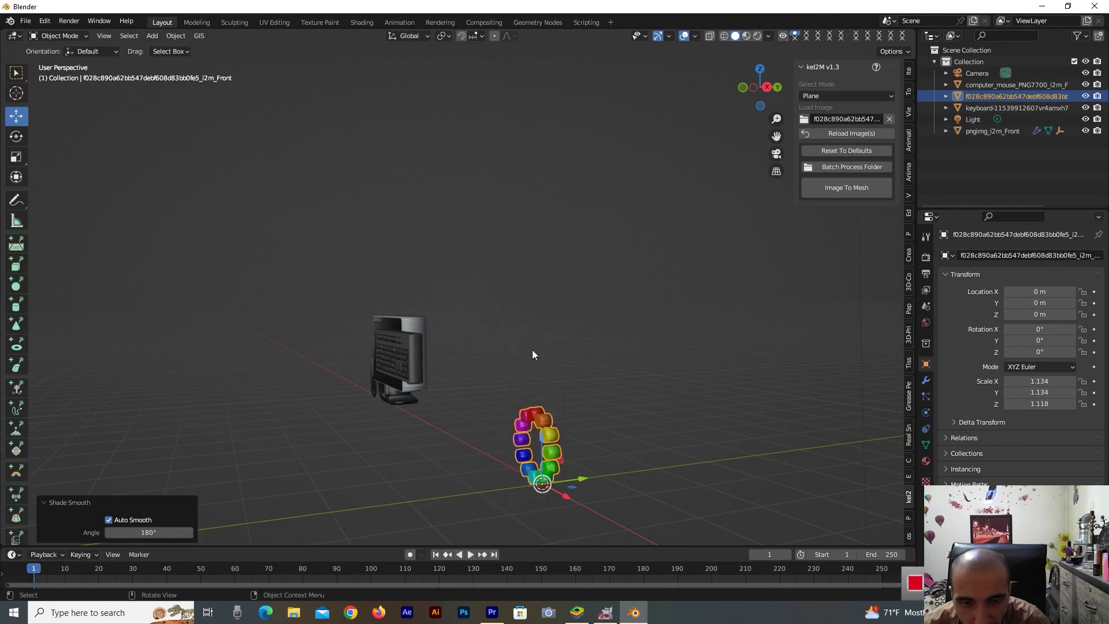
{"action": "left_click", "coordinate": [608, 367]}
Orbit the view to a front view of the monitor, keyboard and mouse
{"action": "scroll", "coordinate": [605, 456], "scroll_direction": "up", "scroll_amount": 2}
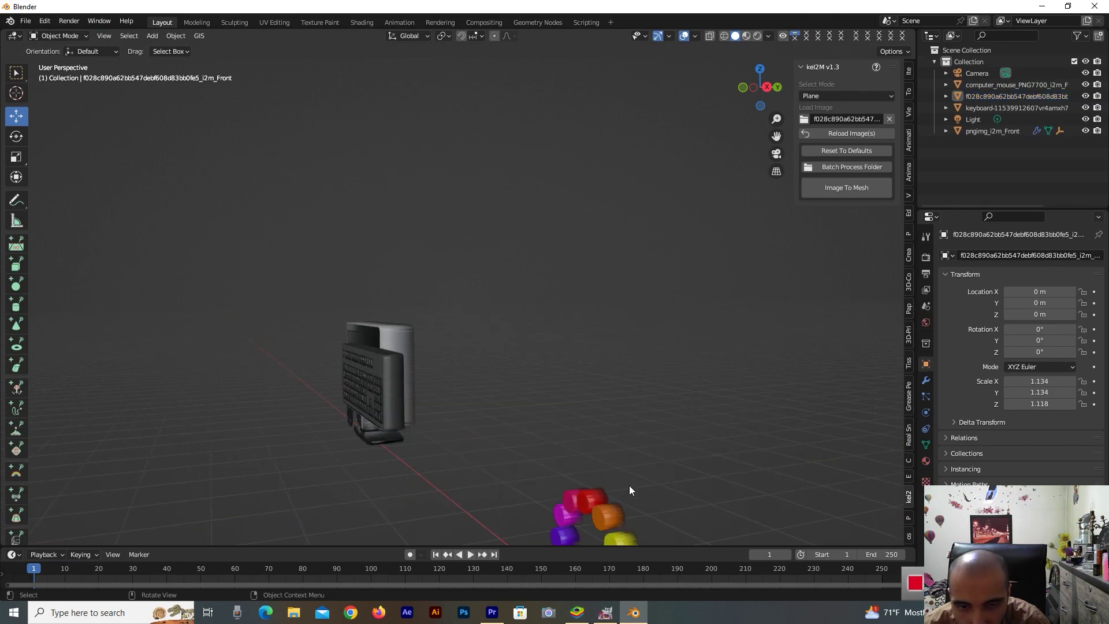
{"action": "scroll", "coordinate": [628, 488], "scroll_direction": "down", "scroll_amount": 2}
{"action": "scroll", "coordinate": [626, 485], "scroll_direction": "down", "scroll_amount": 2}
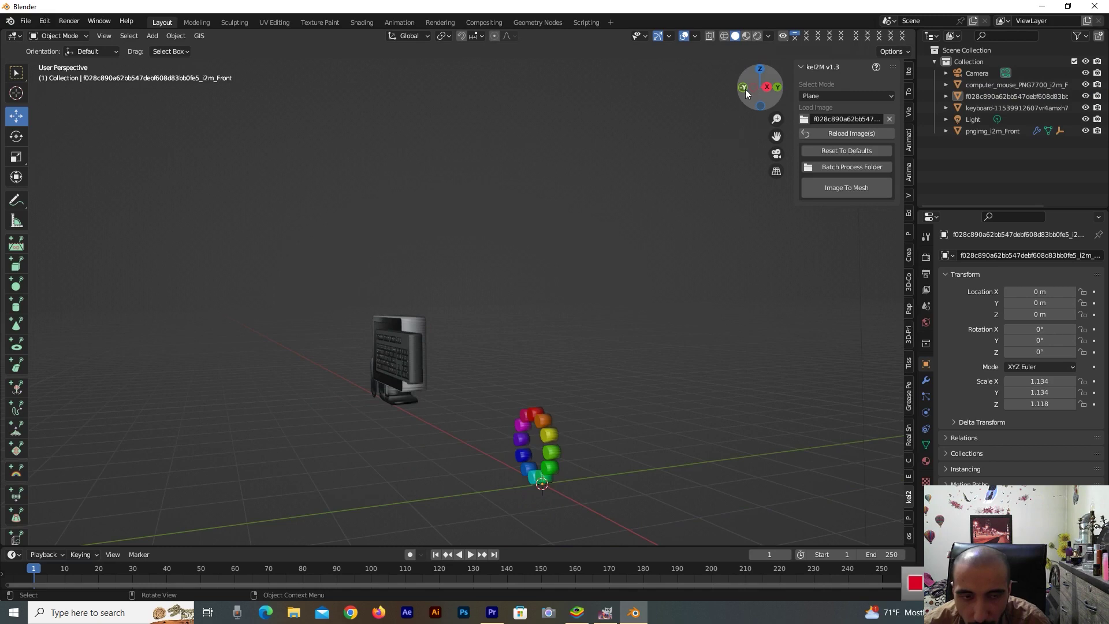
{"action": "left_click_drag", "start_coordinate": [745, 94], "coordinate": [756, 87]}
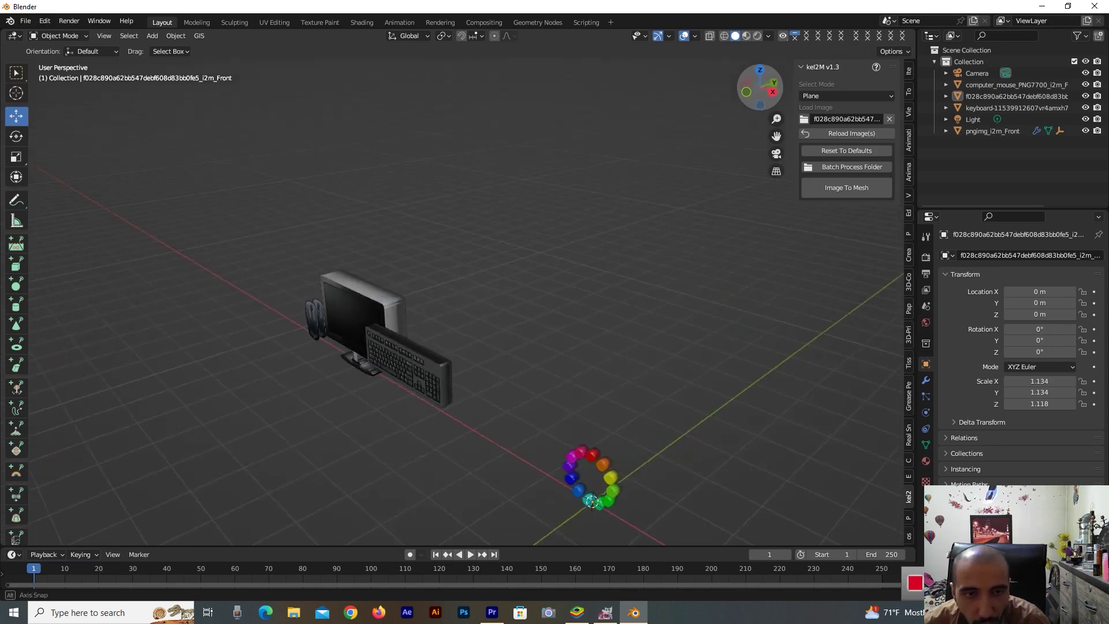
{"action": "left_click_drag", "start_coordinate": [757, 87], "coordinate": [774, 93]}
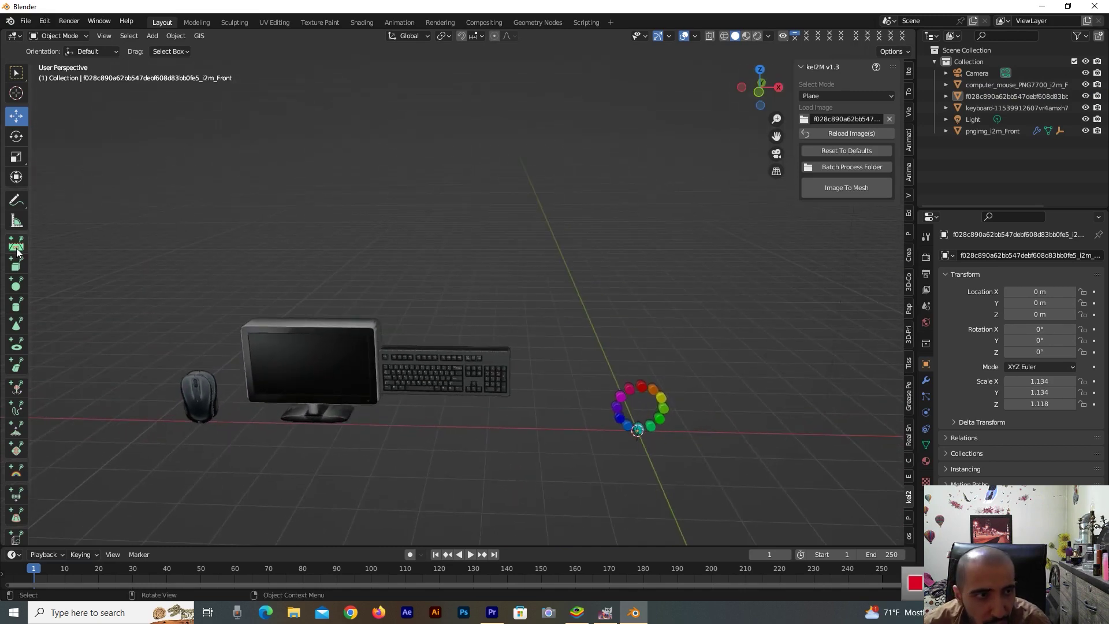
{"action": "left_click", "coordinate": [17, 249]}
Add an infinite ground plane beneath the models and give it a new material
{"action": "left_click", "coordinate": [744, 323]}
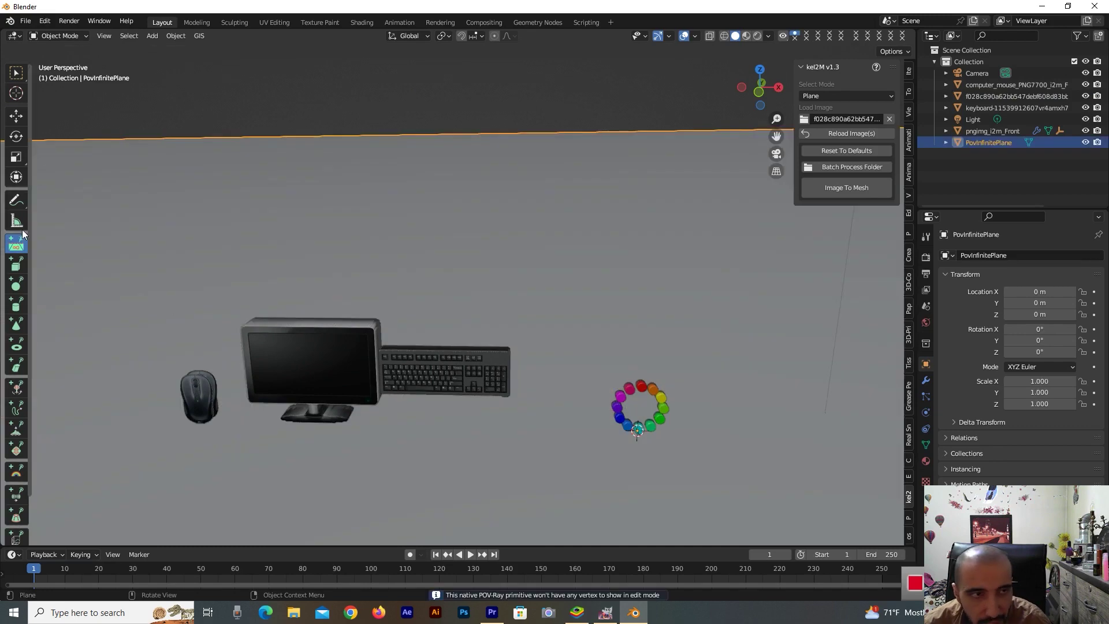
{"action": "left_click", "coordinate": [17, 116]}
{"action": "left_click_drag", "start_coordinate": [633, 391], "coordinate": [628, 418]}
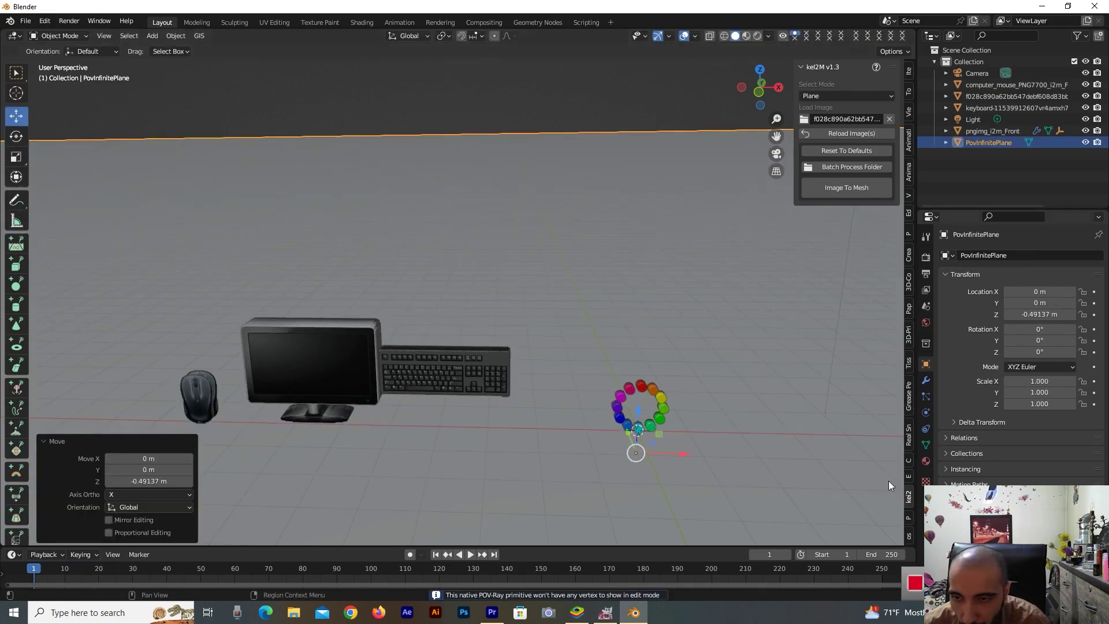
{"action": "left_click", "coordinate": [925, 461]}
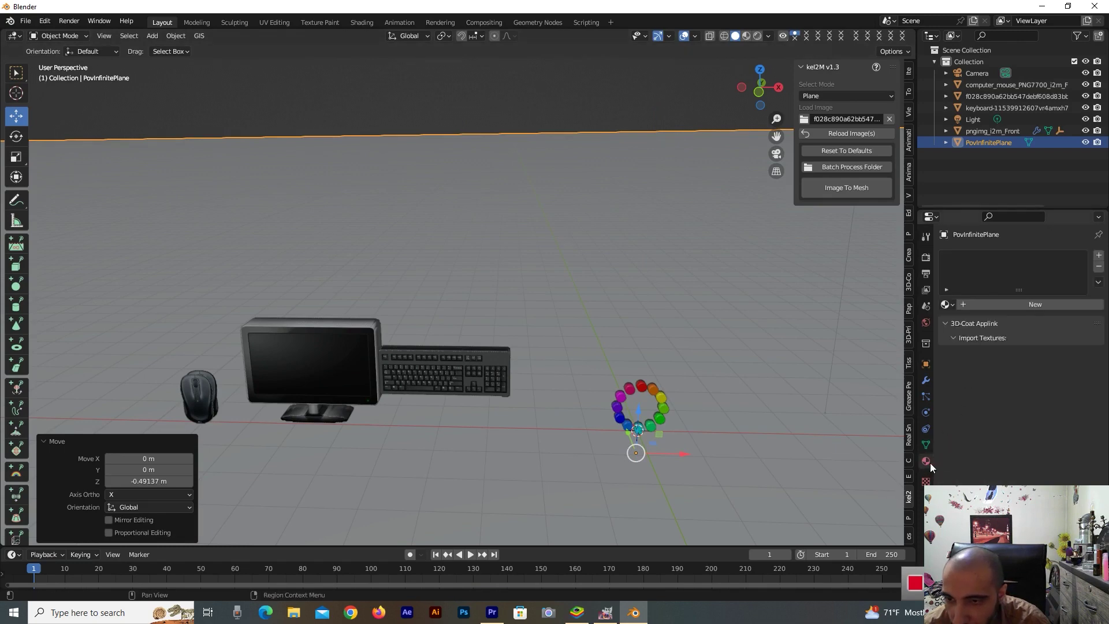
{"action": "left_click", "coordinate": [989, 303]}
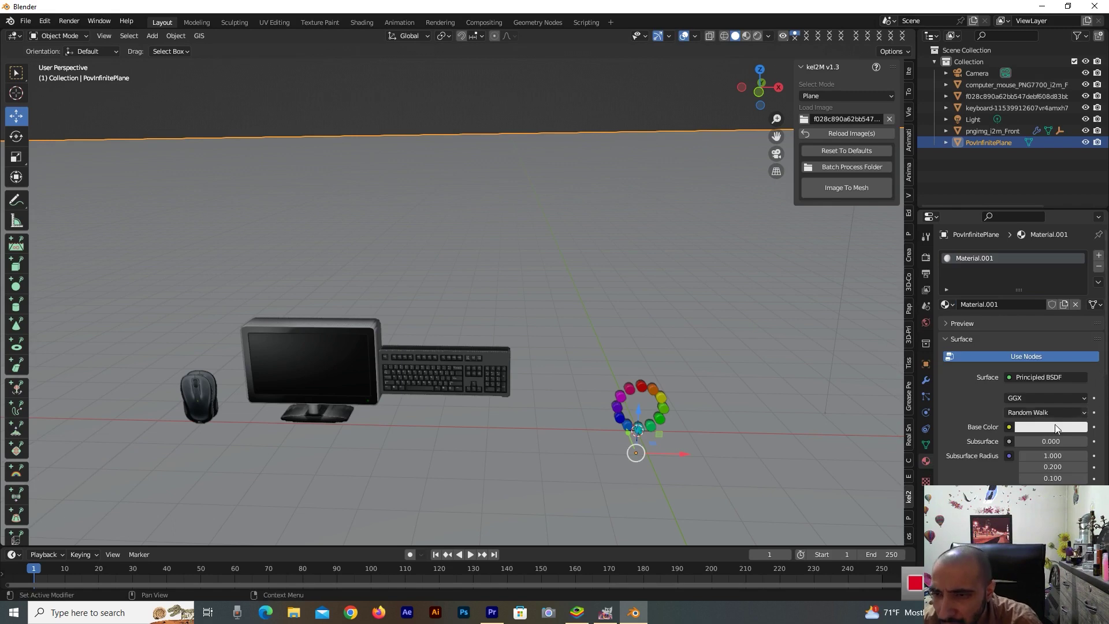
Switch to rendered preview and set the plane's base colour to a saturated pink-red
{"action": "left_click", "coordinate": [1057, 427]}
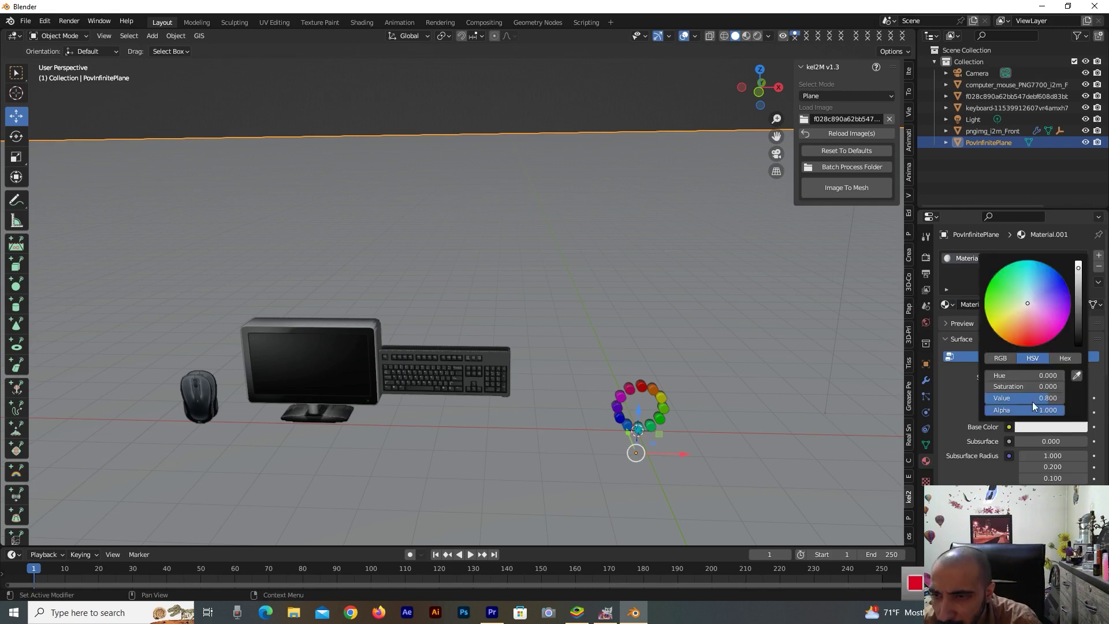
{"action": "left_click", "coordinate": [757, 36]}
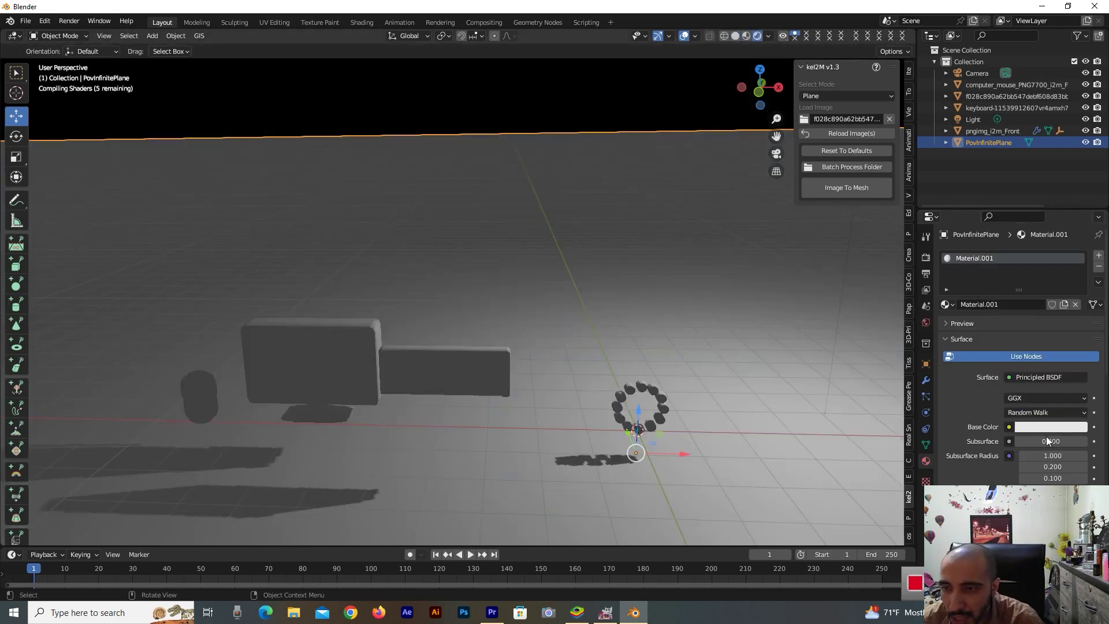
{"action": "left_click", "coordinate": [1040, 427]}
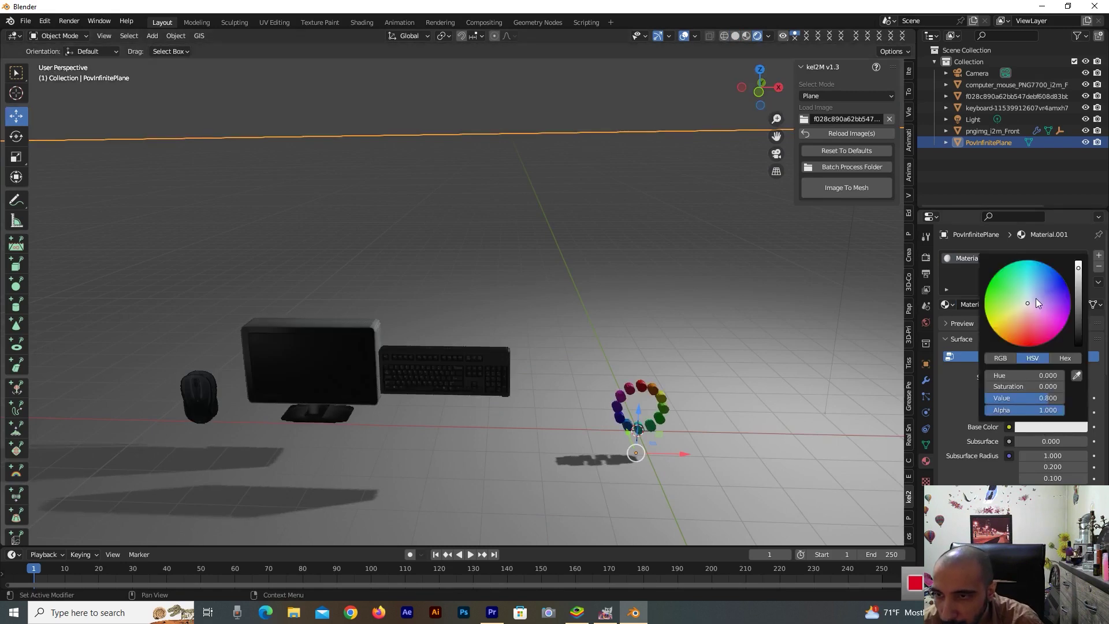
{"action": "left_click_drag", "start_coordinate": [1026, 304], "coordinate": [1035, 330]}
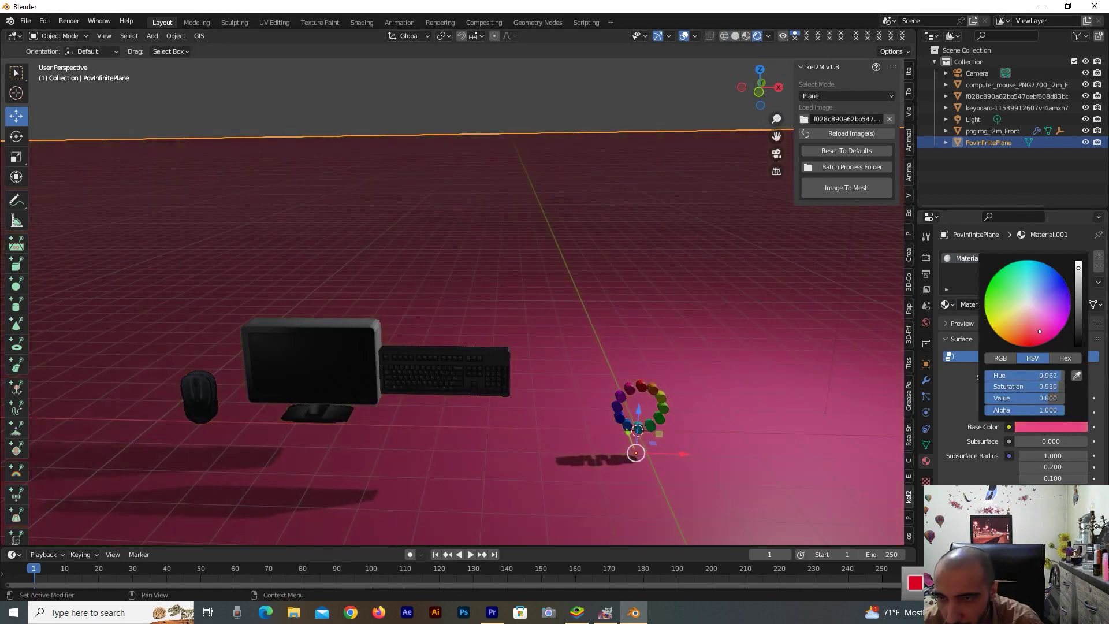
{"action": "left_click_drag", "start_coordinate": [1039, 331], "coordinate": [1047, 322]}
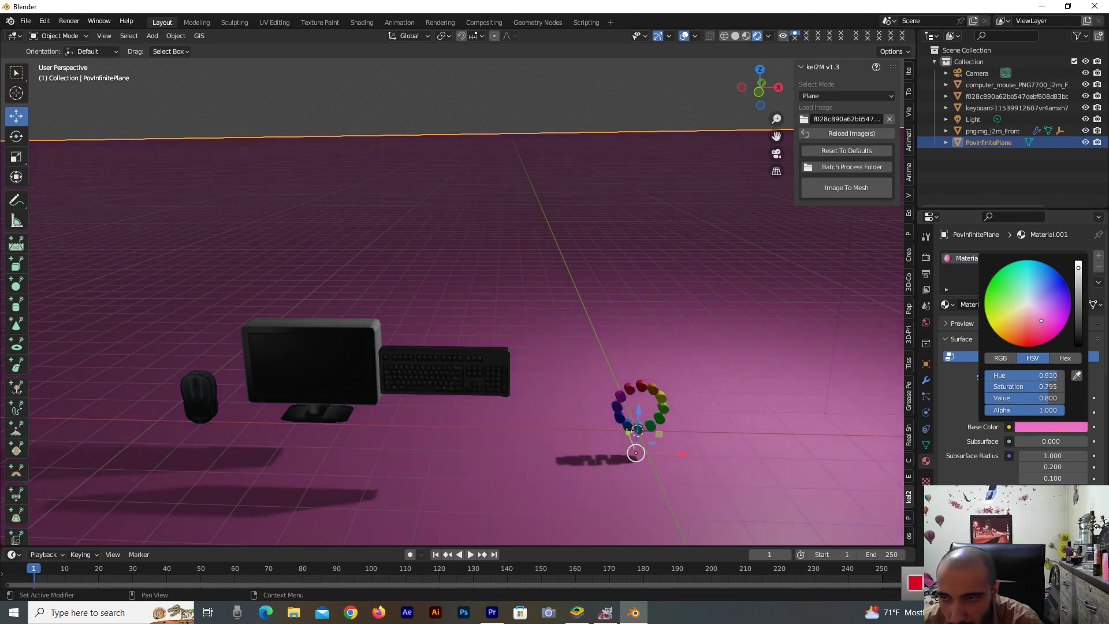
{"action": "left_click_drag", "start_coordinate": [1041, 320], "coordinate": [1038, 324]}
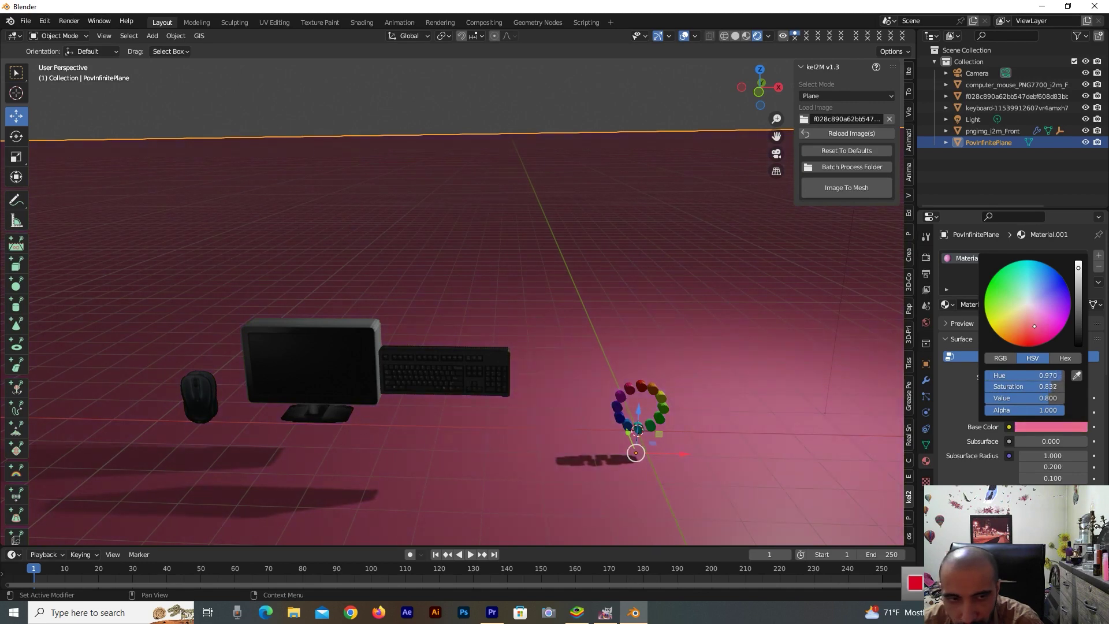
{"action": "mouse_move", "coordinate": [1034, 325]}
{"action": "left_mouse_down"}
{"action": "mouse_move", "coordinate": [1011, 322]}
{"action": "mouse_move", "coordinate": [1036, 322]}
{"action": "mouse_move", "coordinate": [1013, 337]}
{"action": "mouse_move", "coordinate": [1017, 327]}
{"action": "left_mouse_up"}
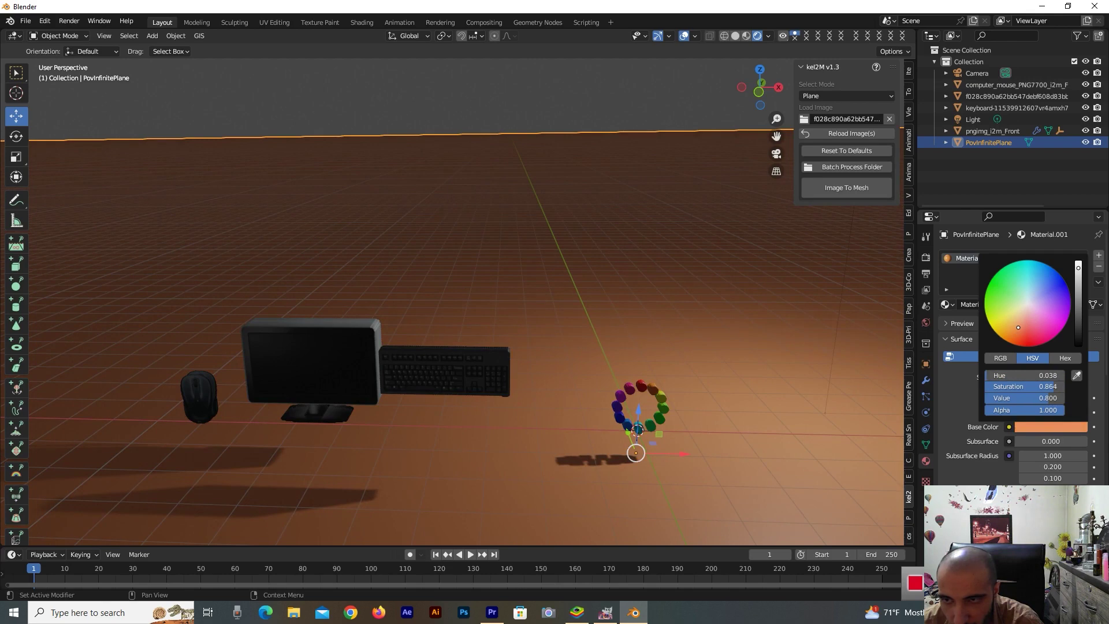
{"action": "left_click_drag", "start_coordinate": [1018, 327], "coordinate": [1036, 317]}
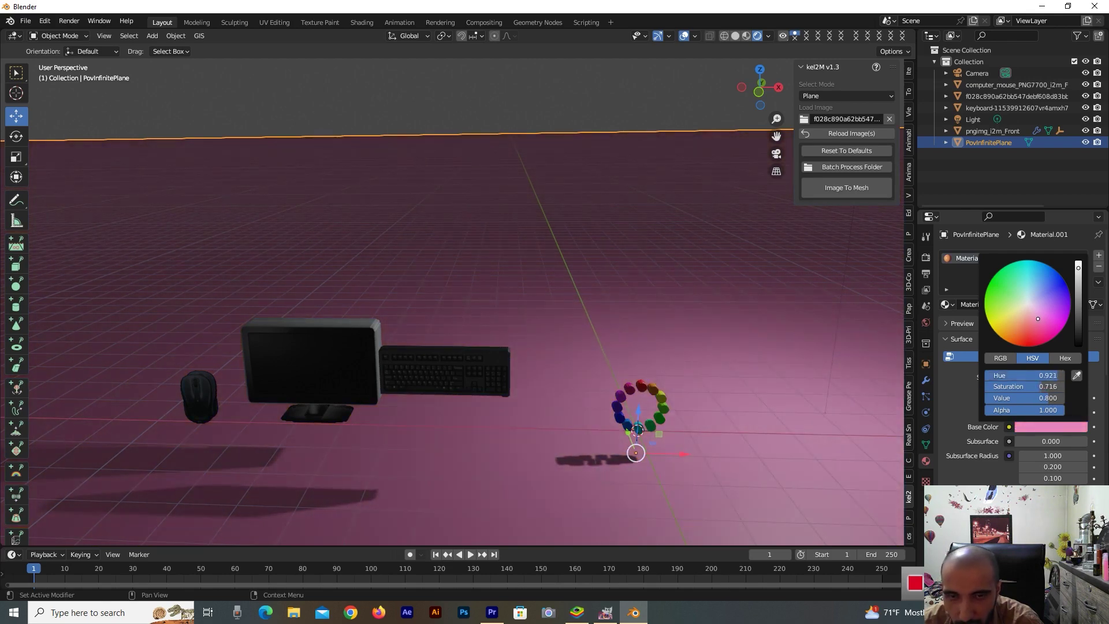
{"action": "left_click", "coordinate": [925, 322]}
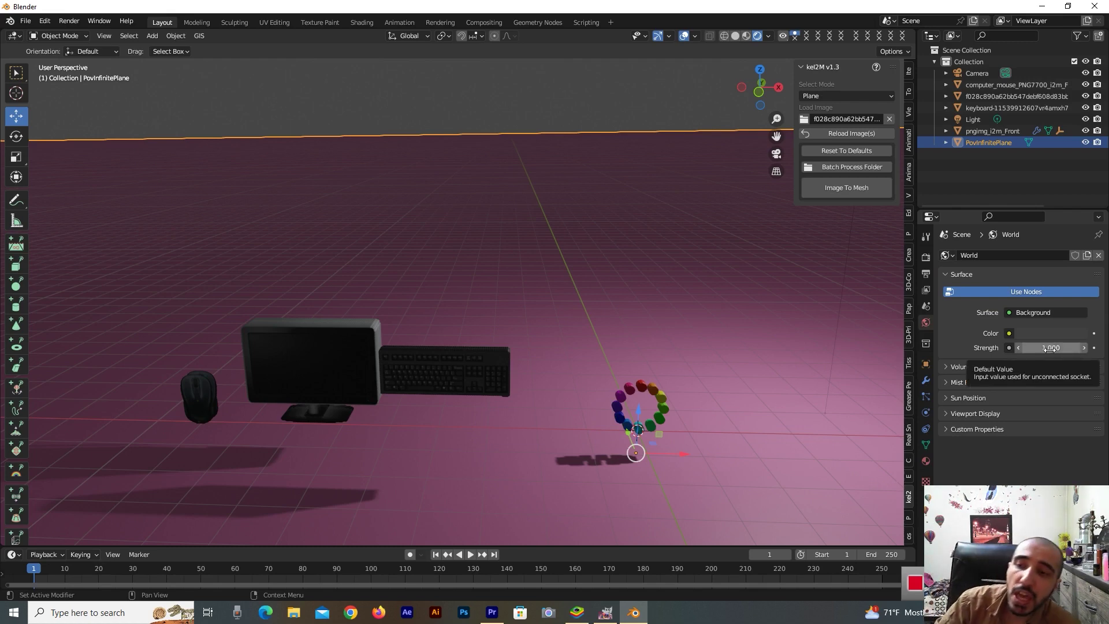
Drag the World background Strength from 1.000 to 0.000
{"action": "left_click_drag", "start_coordinate": [1049, 347], "coordinate": [1016, 348]}
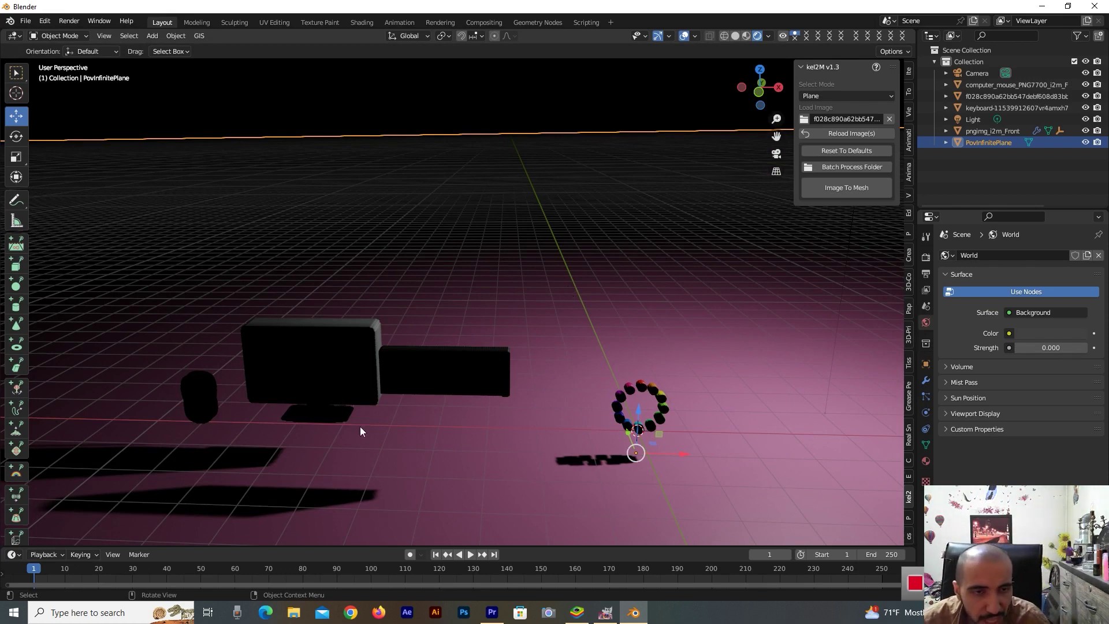
{"action": "left_click", "coordinate": [207, 407]}
Slide the mouse, monitor, keyboard and colour ring left along X, the ring by -12.974 m
{"action": "left_click_drag", "start_coordinate": [227, 416], "coordinate": [148, 417]}
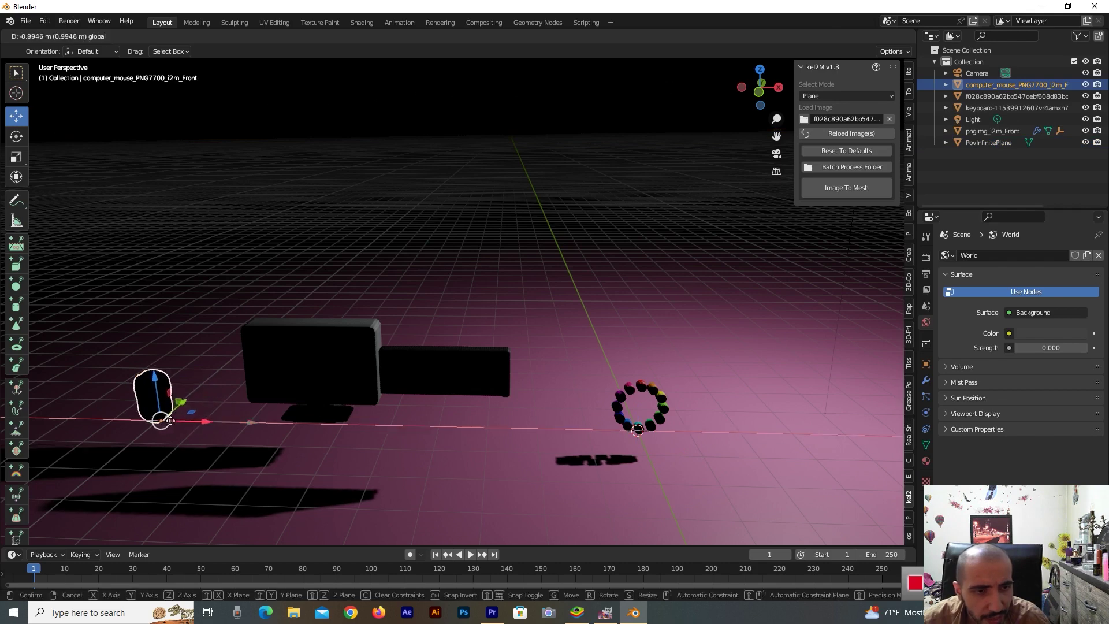
{"action": "left_click", "coordinate": [259, 372]}
{"action": "left_click_drag", "start_coordinate": [323, 424], "coordinate": [205, 426]}
{"action": "left_click", "coordinate": [487, 390]}
{"action": "left_click_drag", "start_coordinate": [486, 432], "coordinate": [403, 439]}
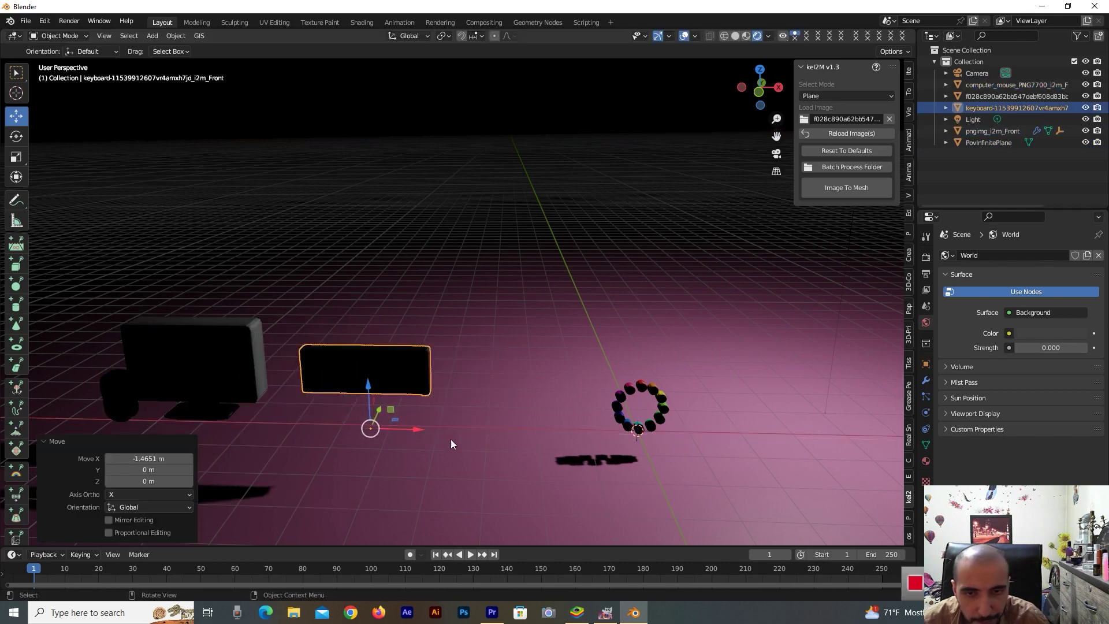
{"action": "left_click", "coordinate": [631, 407]}
{"action": "left_click", "coordinate": [654, 424]}
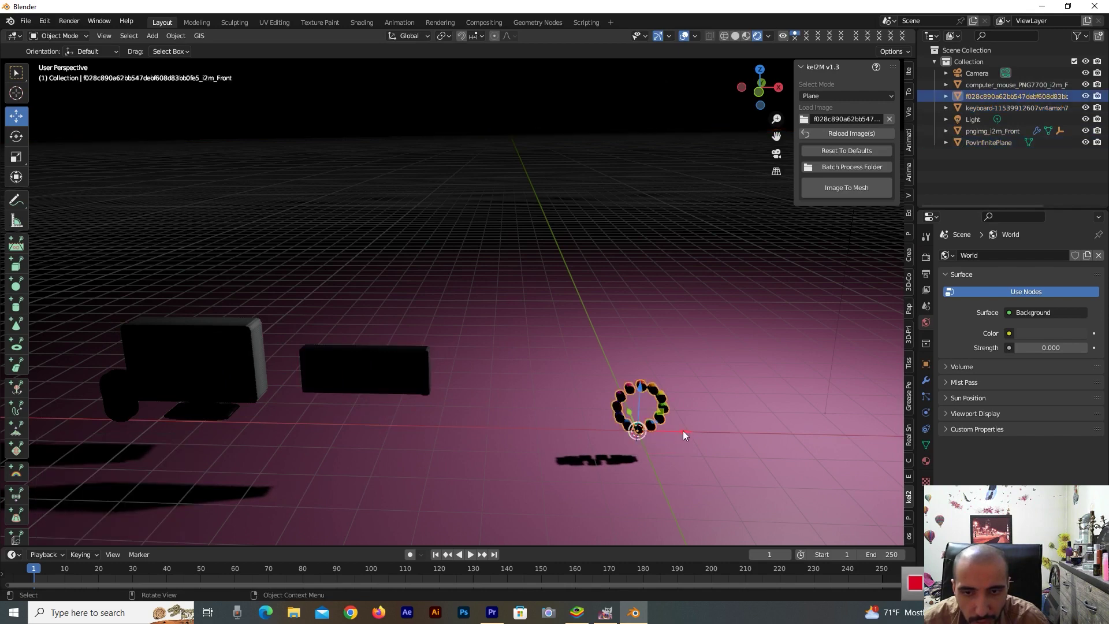
{"action": "left_click_drag", "start_coordinate": [682, 430], "coordinate": [69, 419]}
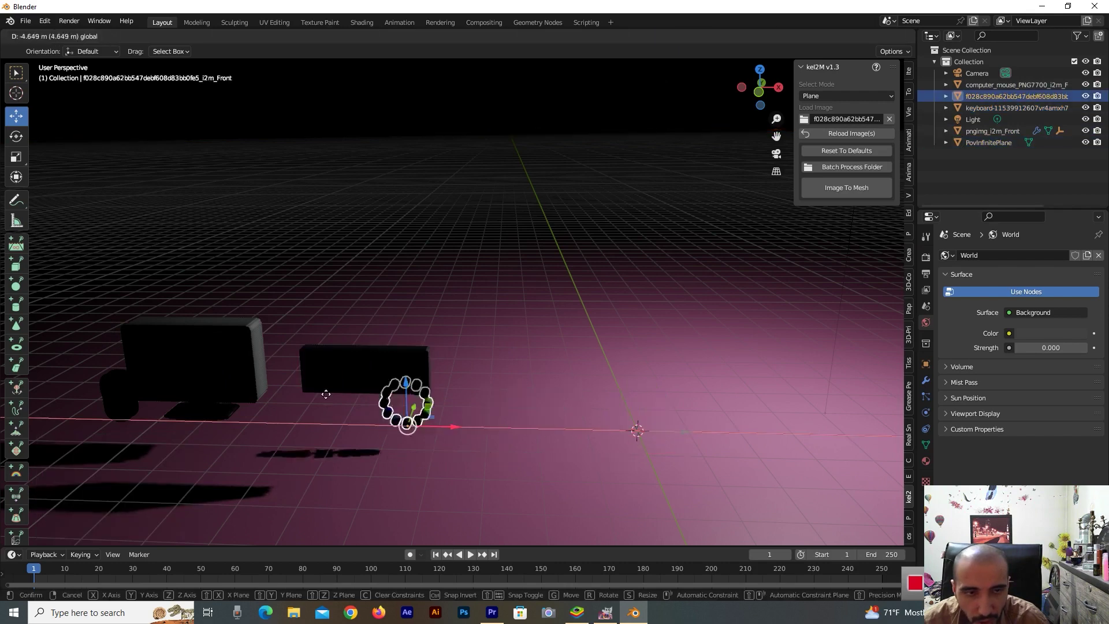
{"action": "left_click", "coordinate": [15, 247]}
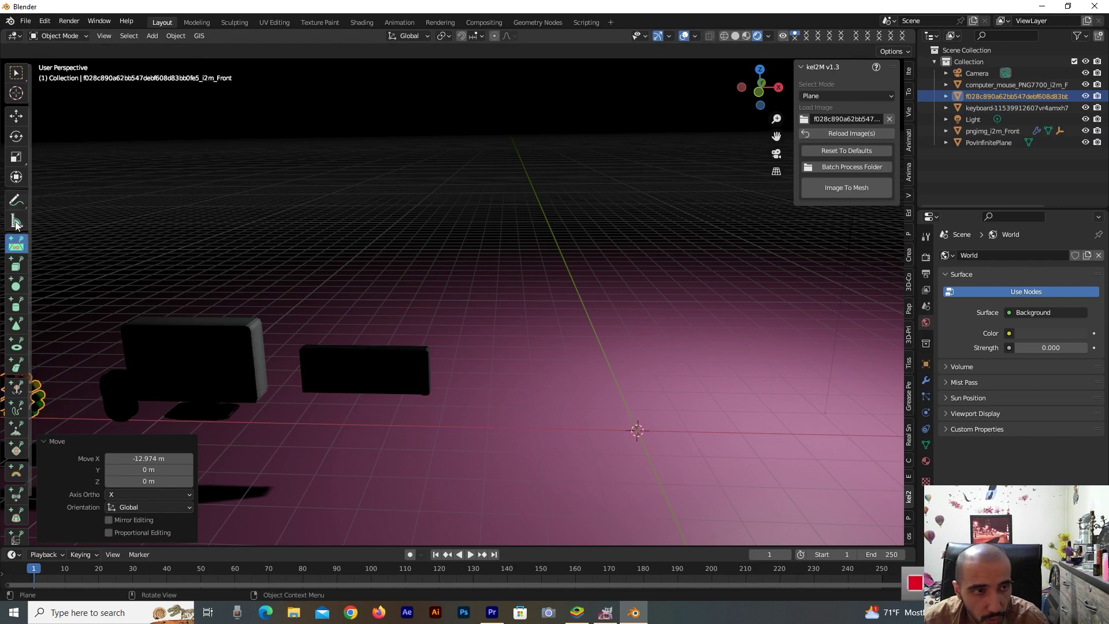
{"action": "left_click", "coordinate": [16, 115]}
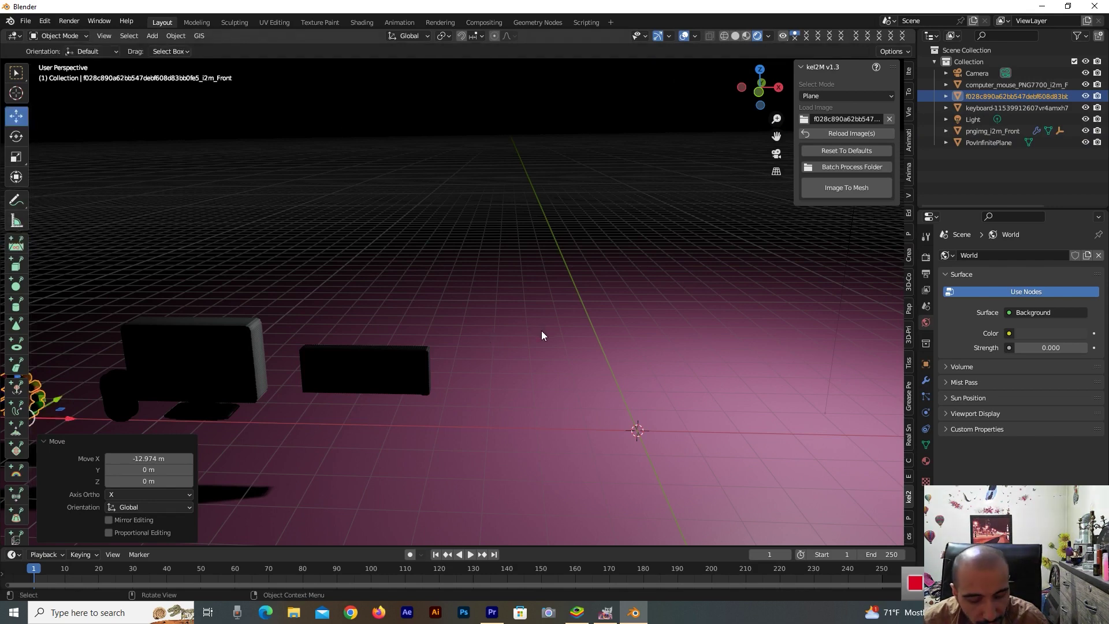
Add a cube and scale it into a flat wide slab (Z 0.429, X 1.812, Y 1.187)
{"action": "key", "text": "shift+a"}
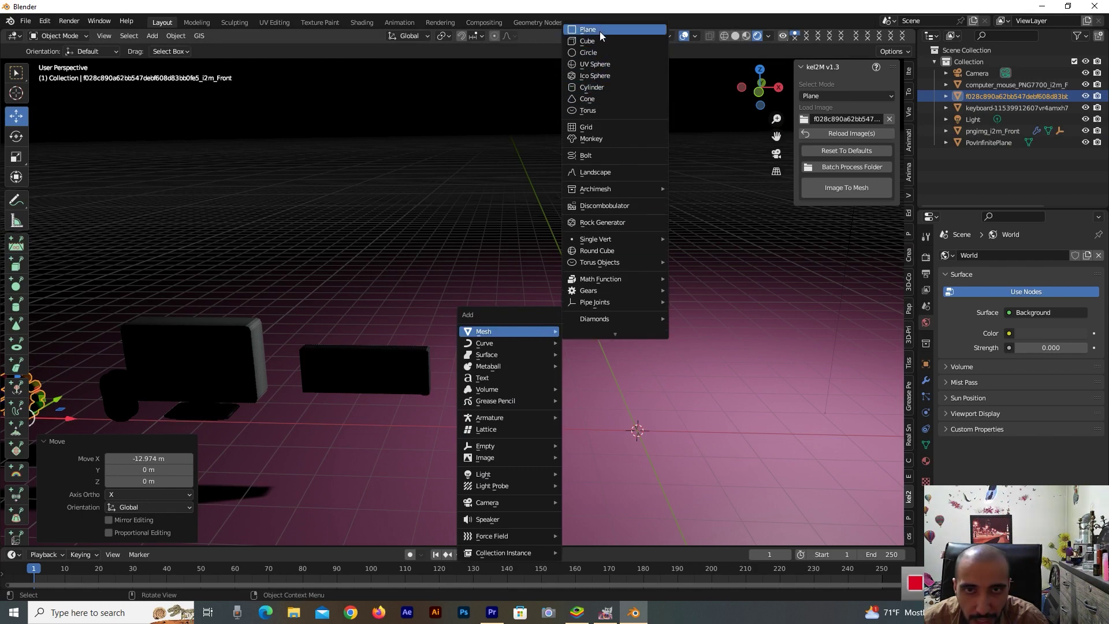
{"action": "left_click", "coordinate": [597, 41]}
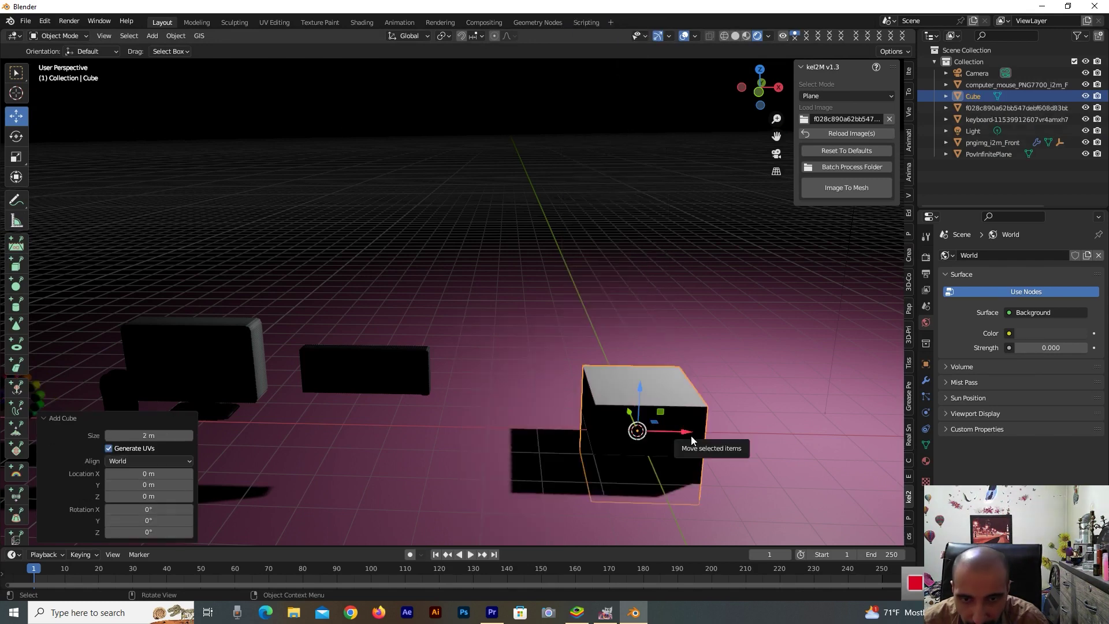
{"action": "left_click", "coordinate": [17, 164]}
{"action": "left_click_drag", "start_coordinate": [639, 392], "coordinate": [640, 414]}
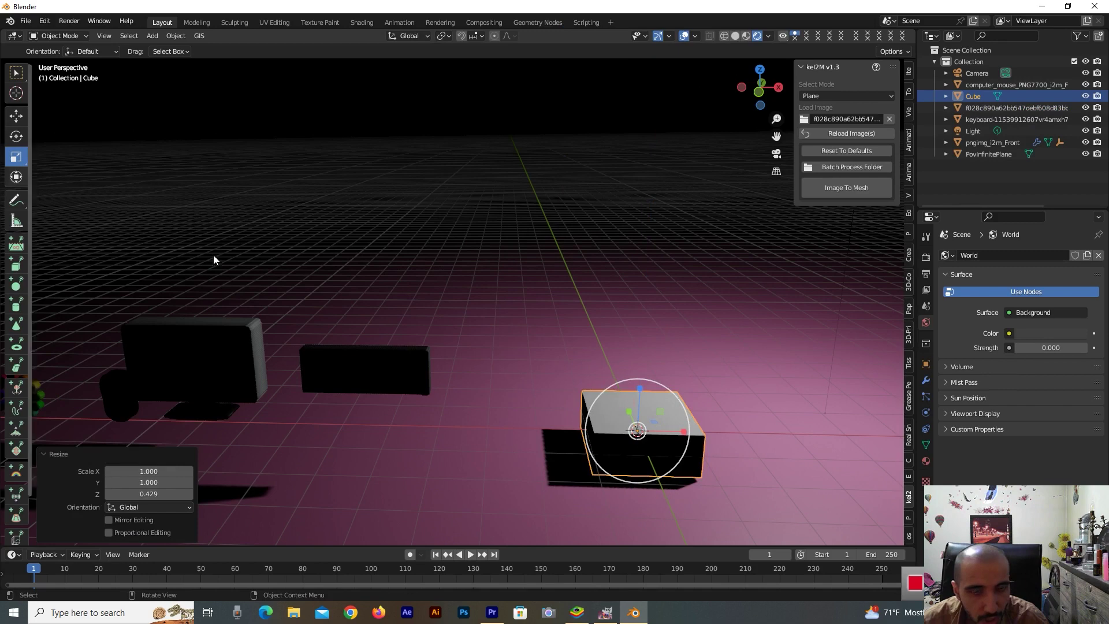
{"action": "left_click_drag", "start_coordinate": [683, 436], "coordinate": [710, 431]}
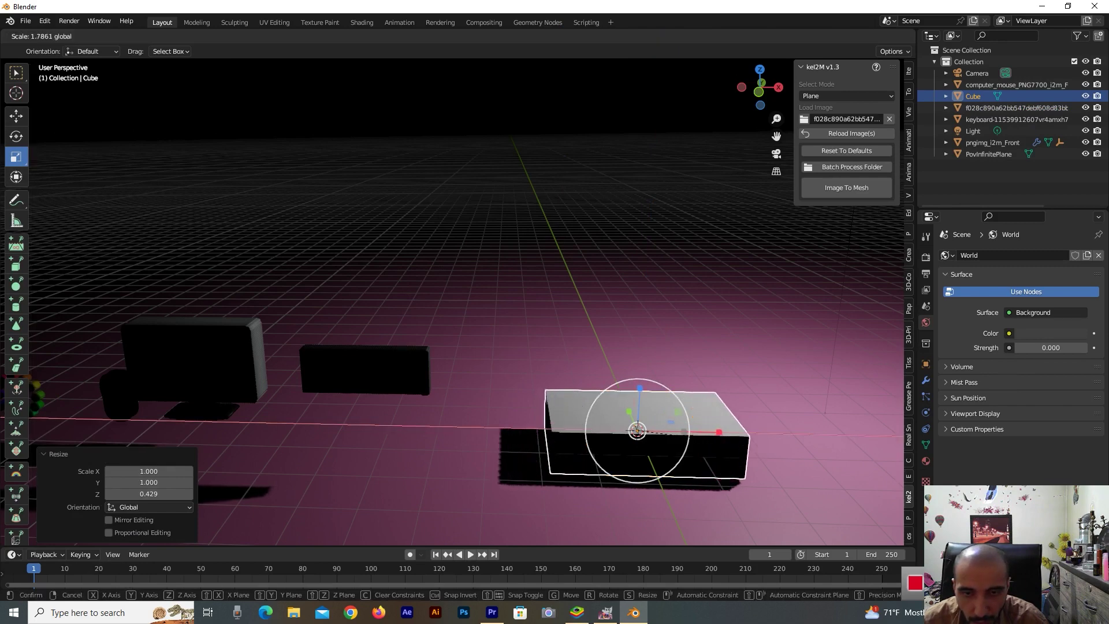
{"action": "left_click_drag", "start_coordinate": [711, 432], "coordinate": [725, 444]}
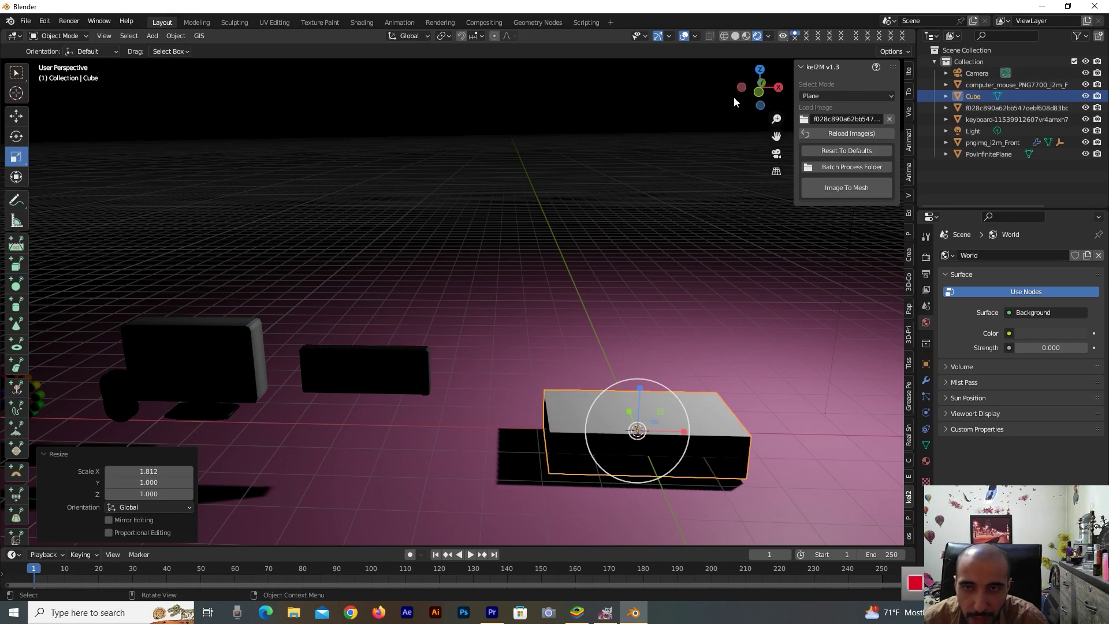
{"action": "mouse_move", "coordinate": [760, 88]}
{"action": "left_mouse_down"}
{"action": "mouse_move", "coordinate": [722, 93]}
{"action": "mouse_move", "coordinate": [695, 206]}
{"action": "left_mouse_up"}
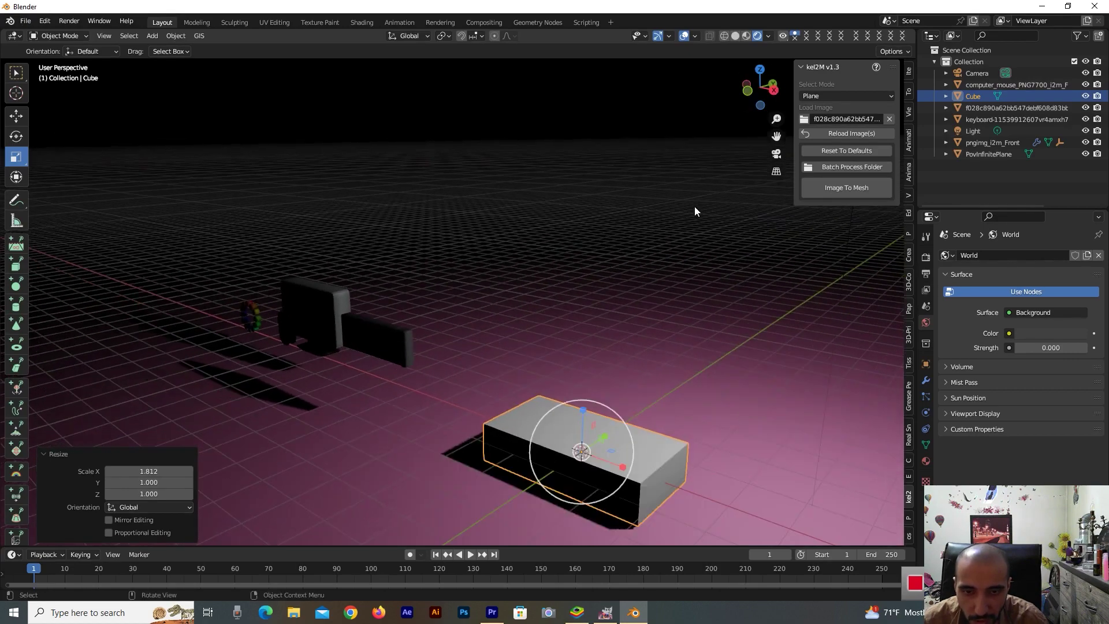
{"action": "left_click_drag", "start_coordinate": [605, 438], "coordinate": [614, 425]}
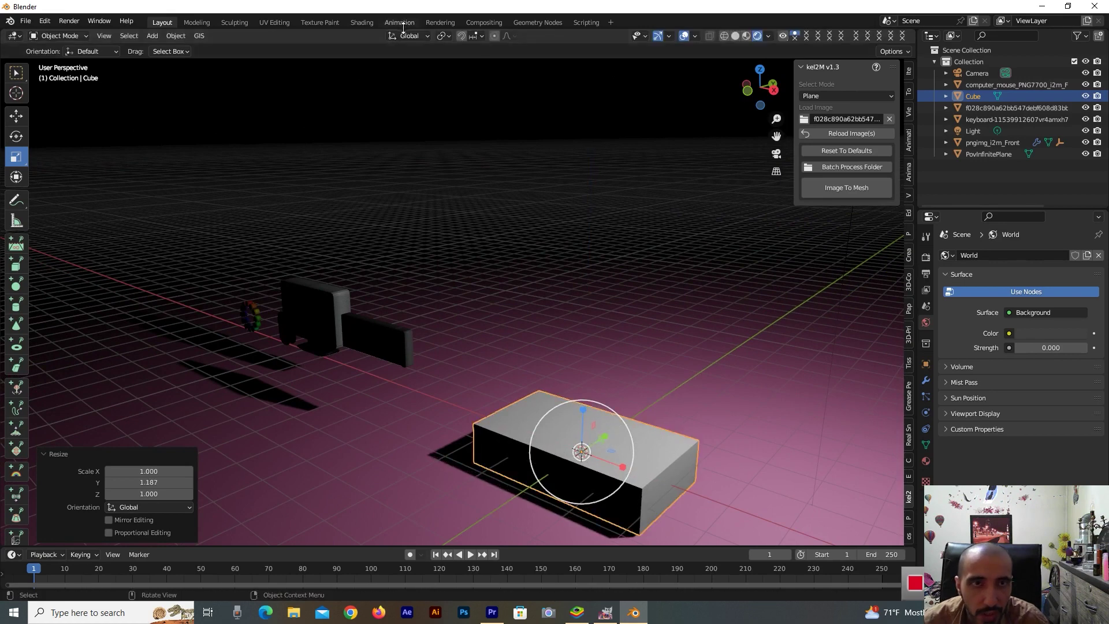
Create a new material for the box desk with a red base colour darkened to Value 0.072
{"action": "left_click", "coordinate": [358, 23]}
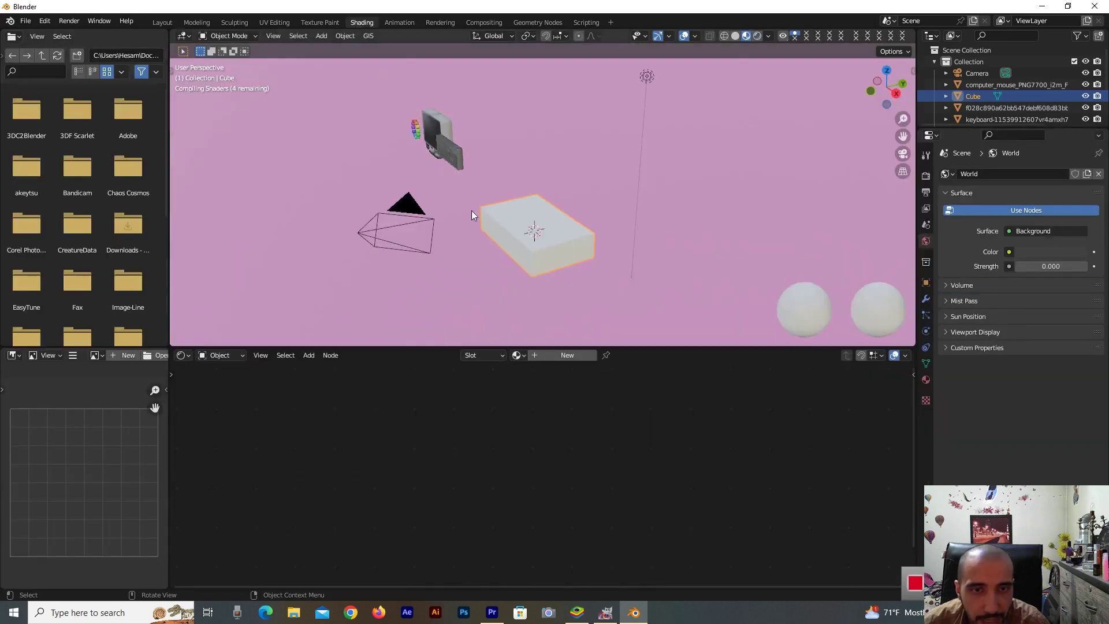
{"action": "left_click", "coordinate": [558, 355]}
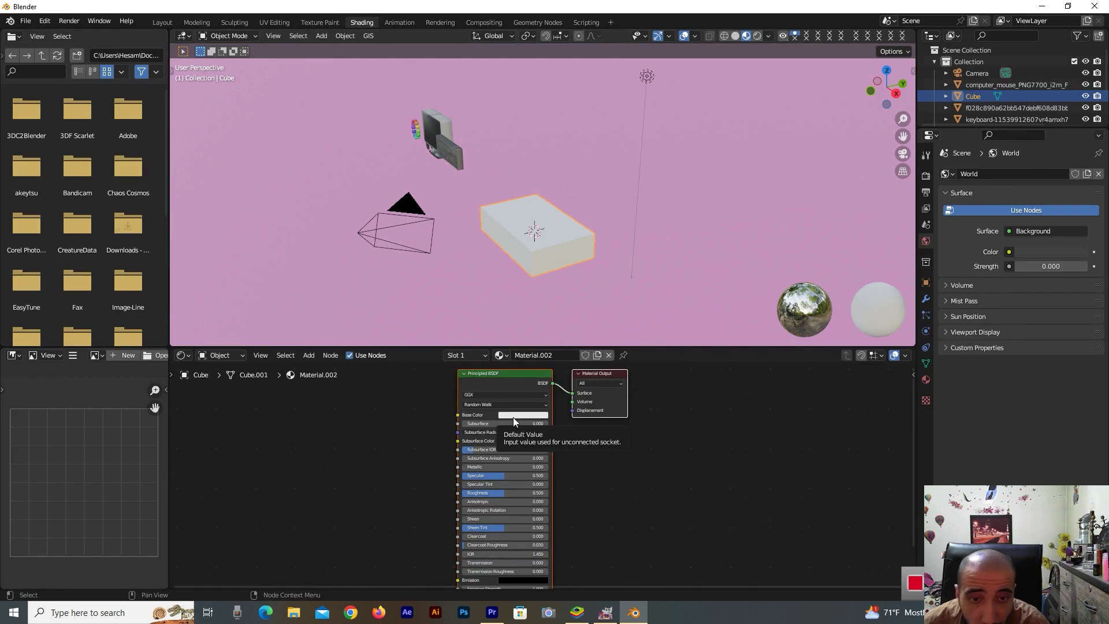
{"action": "left_click", "coordinate": [513, 416]}
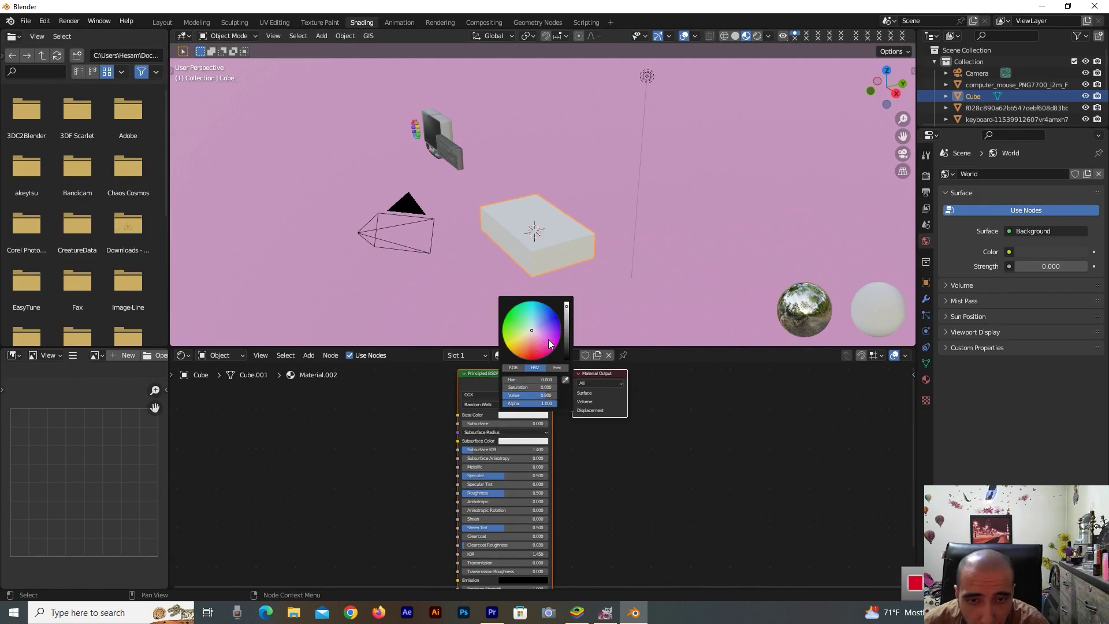
{"action": "left_click_drag", "start_coordinate": [540, 340], "coordinate": [530, 359]}
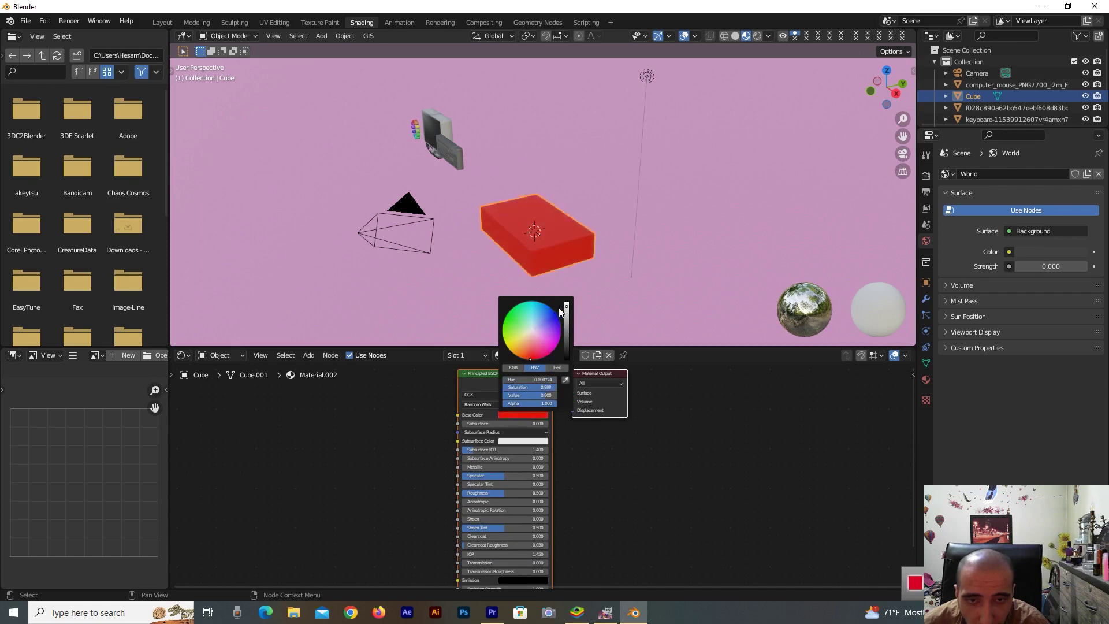
{"action": "left_click_drag", "start_coordinate": [566, 310], "coordinate": [566, 342]}
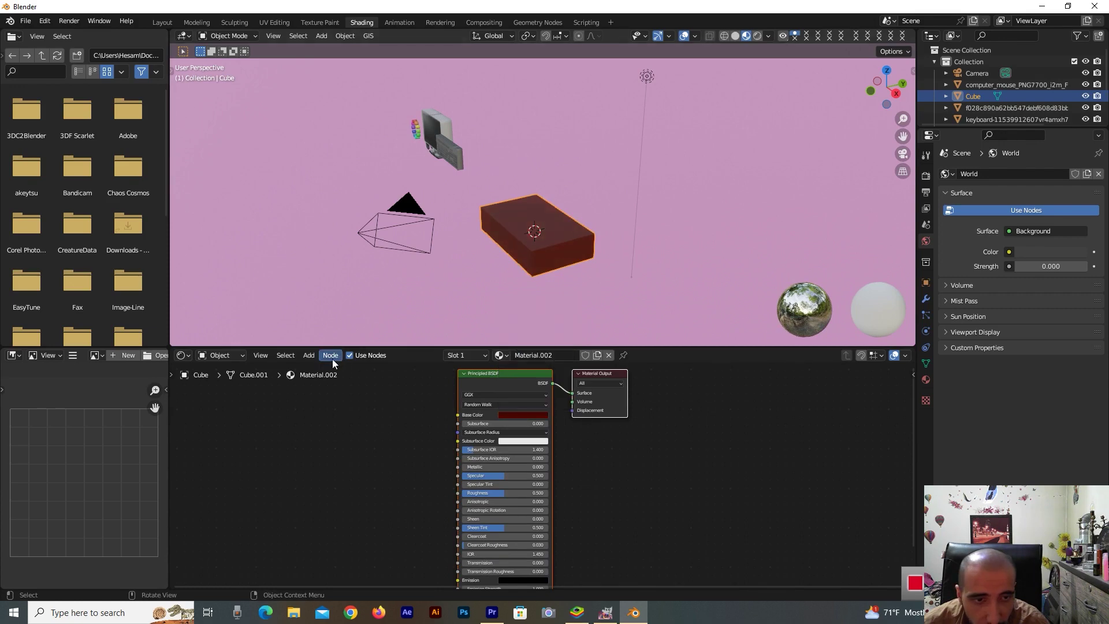
{"action": "left_click", "coordinate": [166, 26]}
{"action": "scroll", "coordinate": [405, 92], "scroll_direction": "down", "scroll_amount": 4}
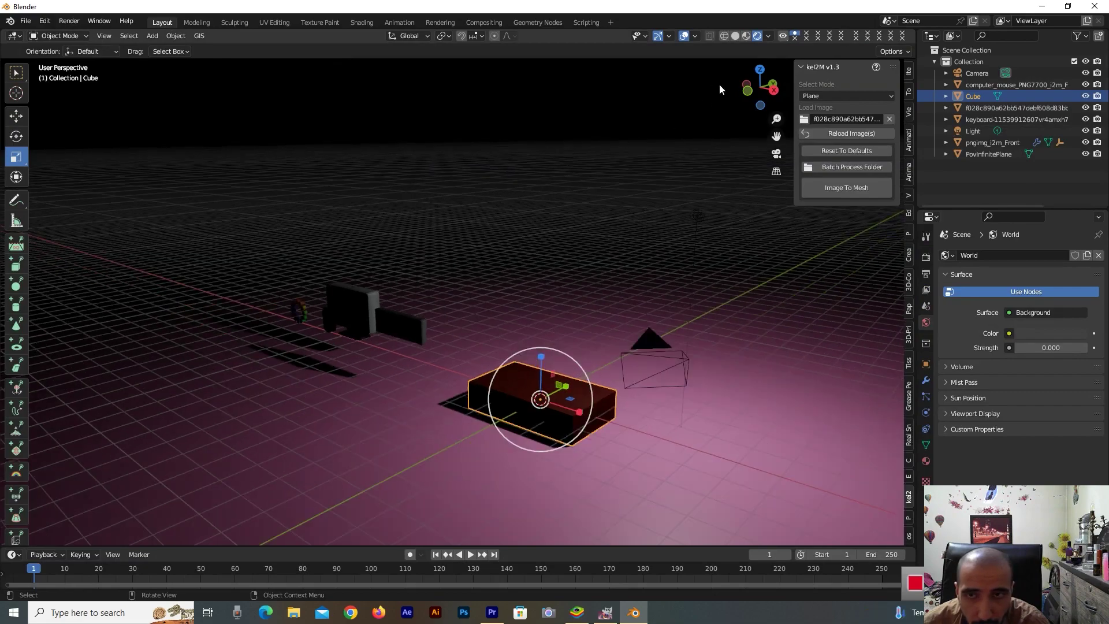
Select the monitor, switch to solid shading, and drag it over the box desk
{"action": "mouse_move", "coordinate": [540, 398]}
{"action": "middle_mouse_down"}
{"action": "mouse_move", "coordinate": [558, 385]}
{"action": "mouse_move", "coordinate": [590, 224]}
{"action": "middle_mouse_up"}
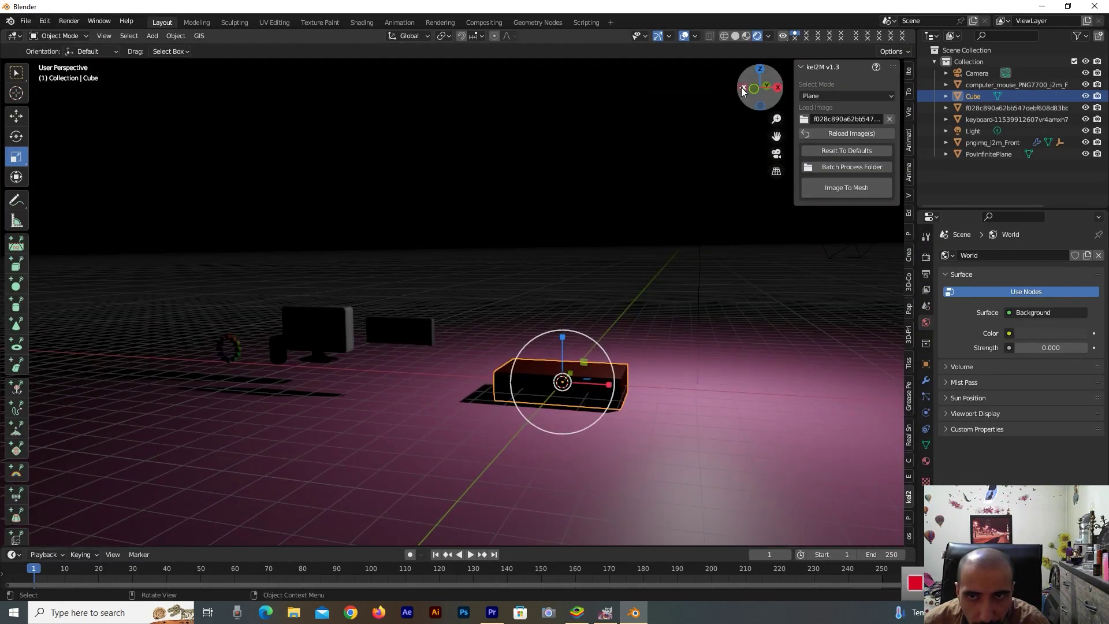
{"action": "left_click_drag", "start_coordinate": [759, 87], "coordinate": [751, 93]}
{"action": "left_click", "coordinate": [350, 316]}
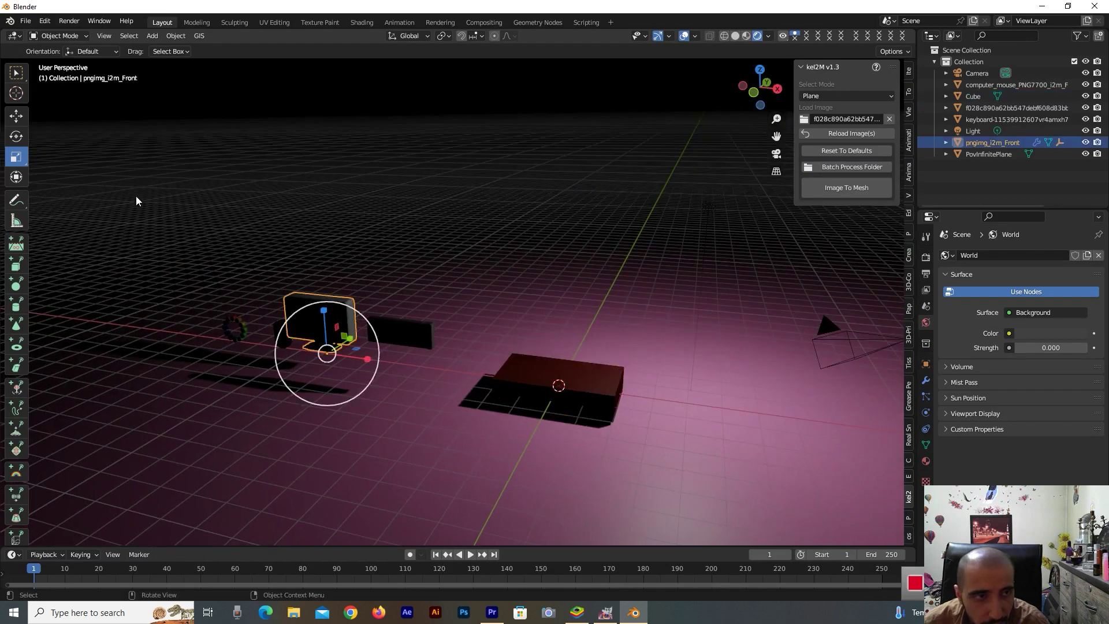
{"action": "left_click", "coordinate": [739, 36]}
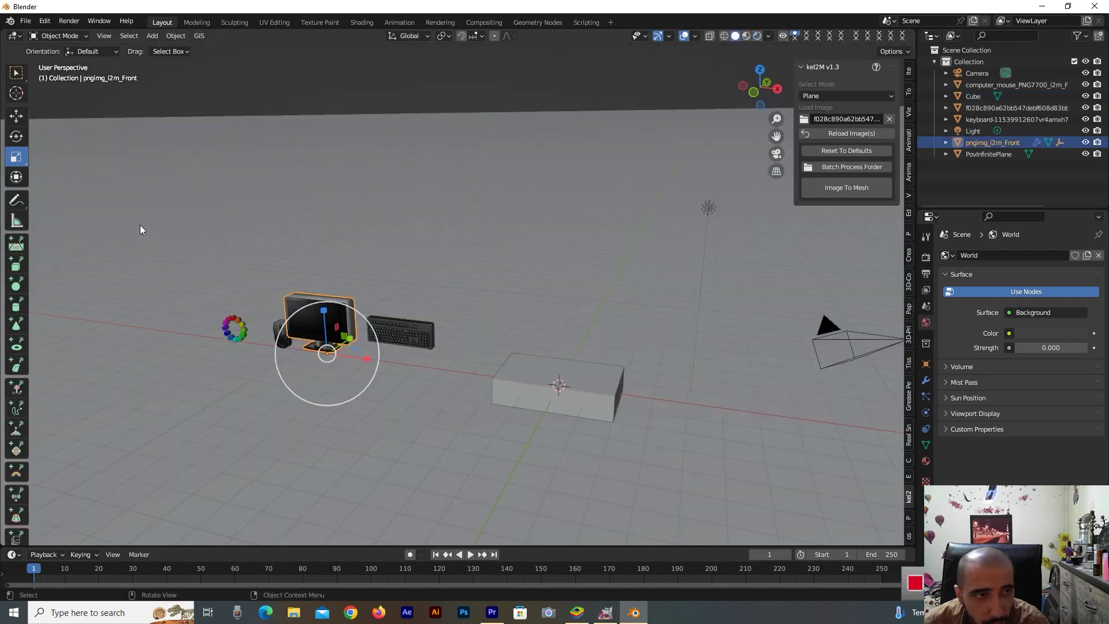
{"action": "left_click", "coordinate": [17, 115]}
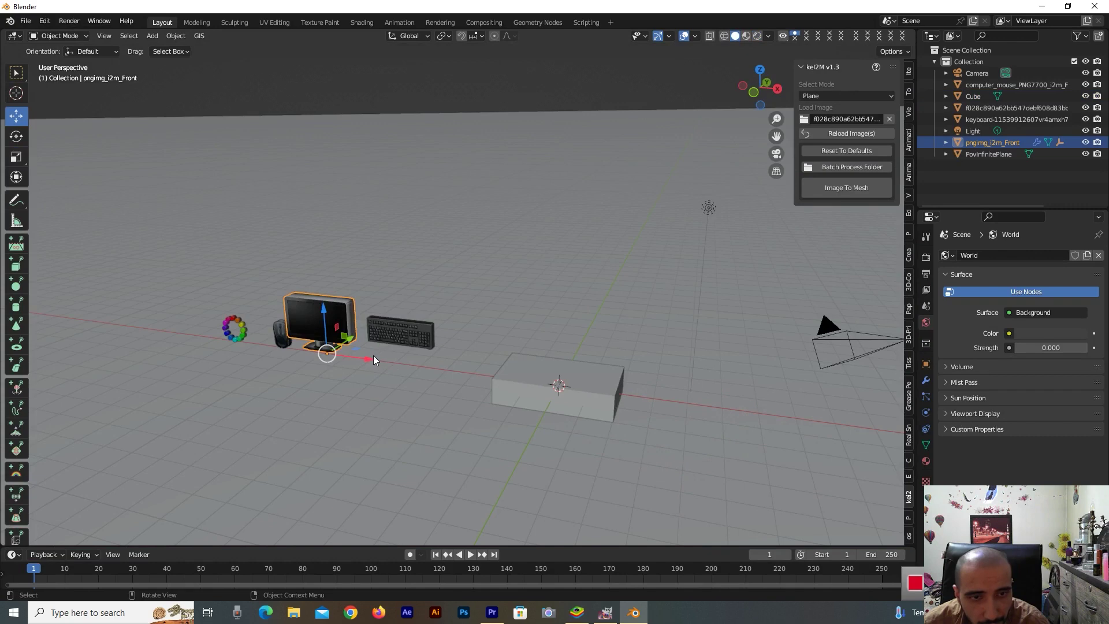
{"action": "left_click_drag", "start_coordinate": [373, 359], "coordinate": [613, 371]}
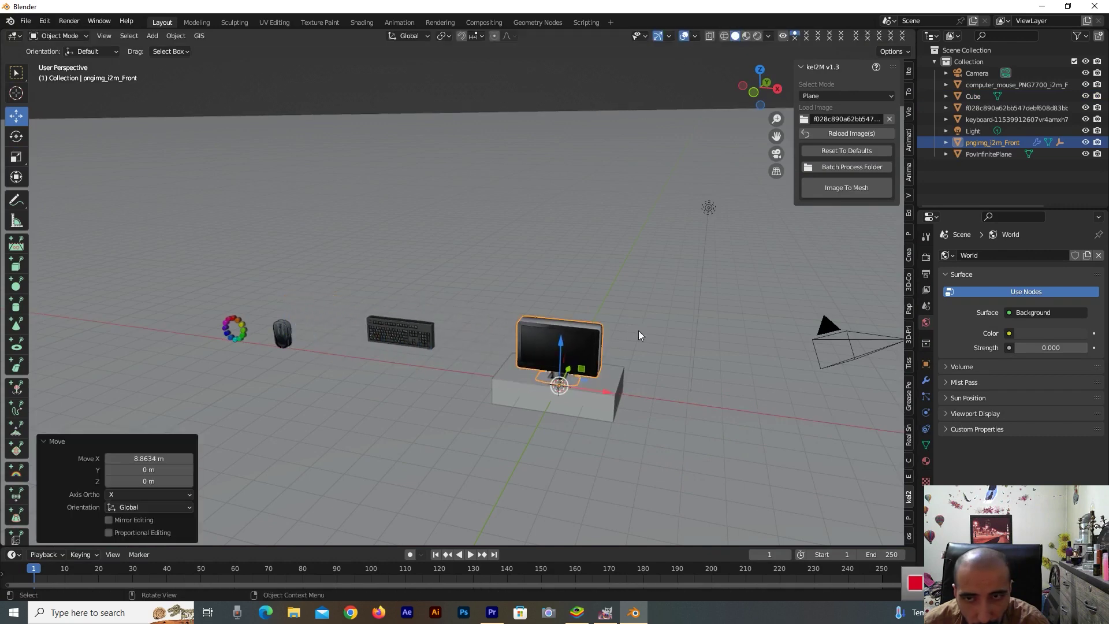
Adjust the monitor along Y and X, then raise it 0.14962 m onto the desk top
{"action": "mouse_move", "coordinate": [751, 98]}
{"action": "left_mouse_down"}
{"action": "mouse_move", "coordinate": [705, 104]}
{"action": "mouse_move", "coordinate": [677, 163]}
{"action": "left_mouse_up"}
{"action": "left_click_drag", "start_coordinate": [536, 413], "coordinate": [549, 410]}
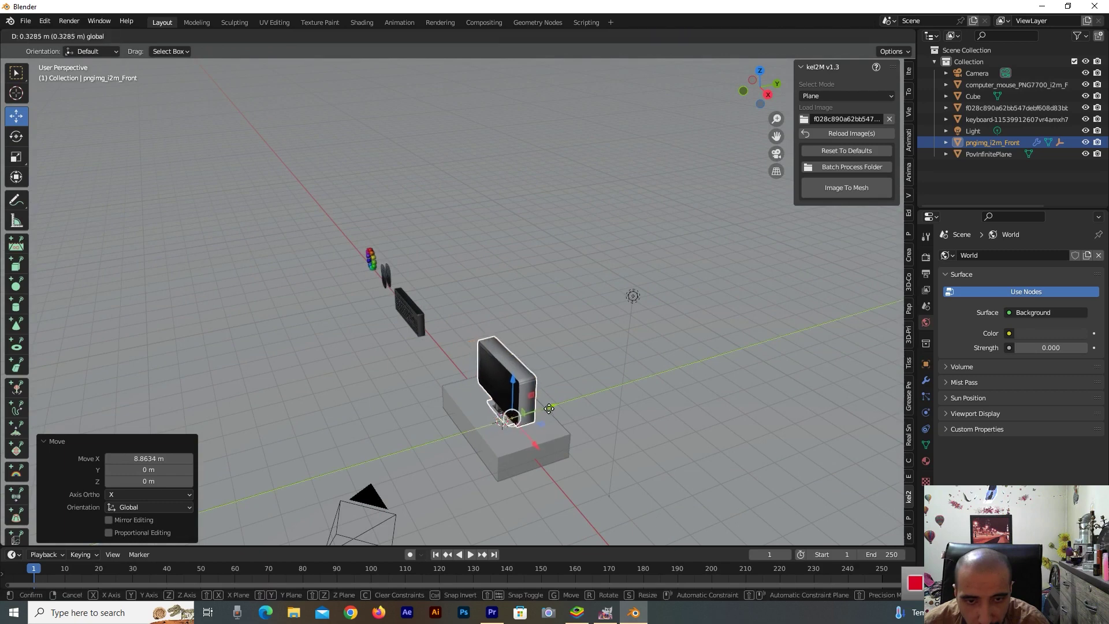
{"action": "left_click_drag", "start_coordinate": [533, 446], "coordinate": [555, 403]}
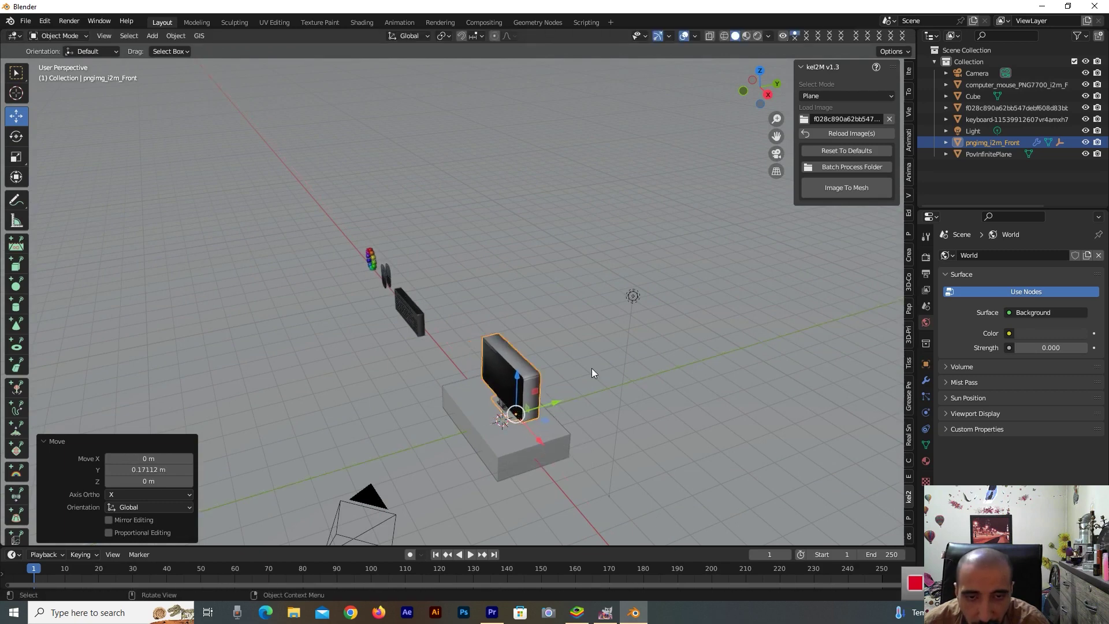
{"action": "left_click_drag", "start_coordinate": [737, 89], "coordinate": [693, 92]}
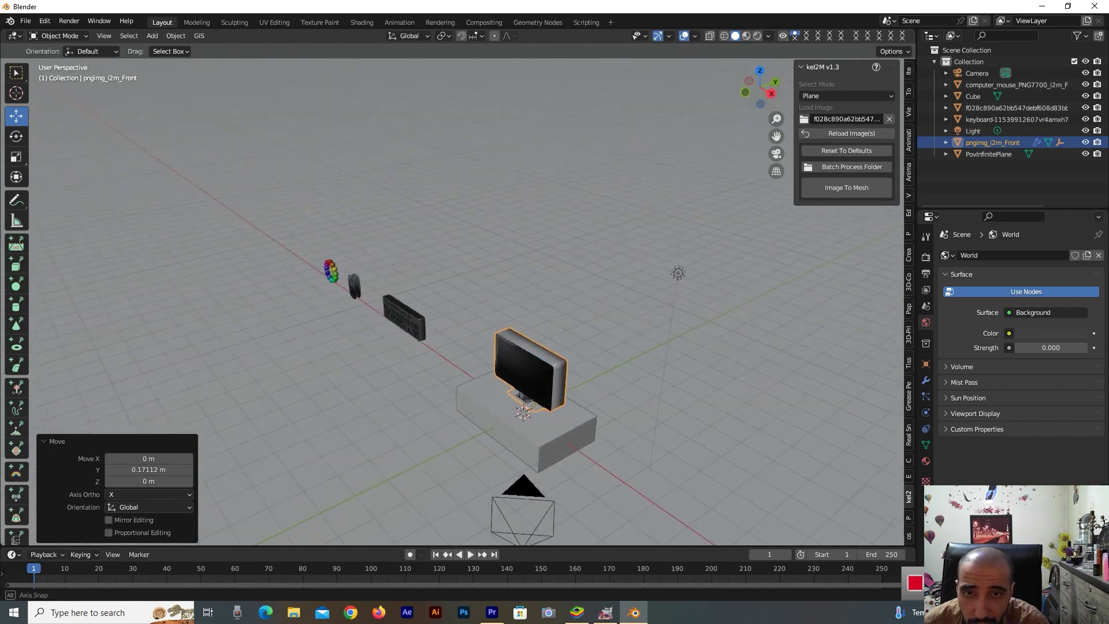
{"action": "scroll", "coordinate": [669, 309], "scroll_direction": "up", "scroll_amount": 2}
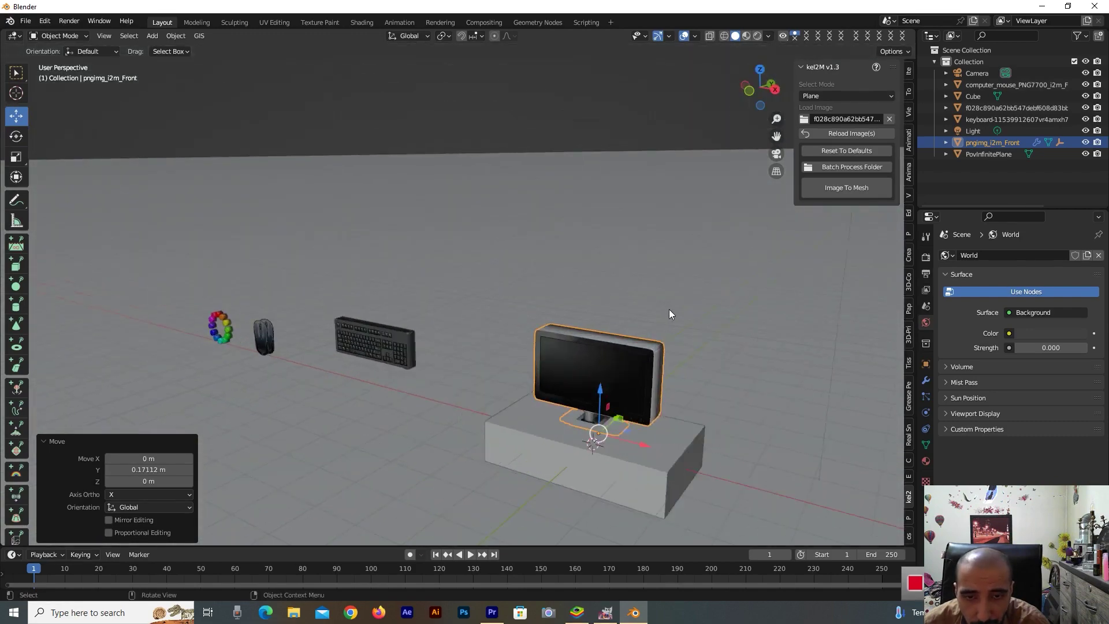
{"action": "scroll", "coordinate": [677, 324], "scroll_direction": "up", "scroll_amount": 2}
{"action": "left_click_drag", "start_coordinate": [635, 428], "coordinate": [631, 410]}
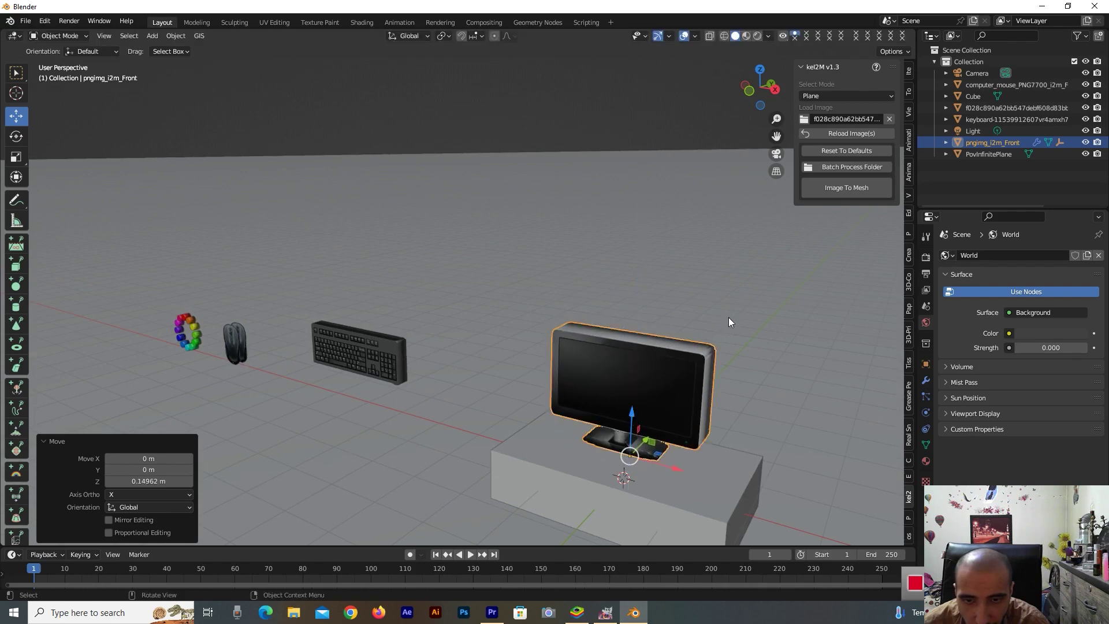
{"action": "left_click", "coordinate": [756, 283]}
{"action": "left_click", "coordinate": [349, 338]}
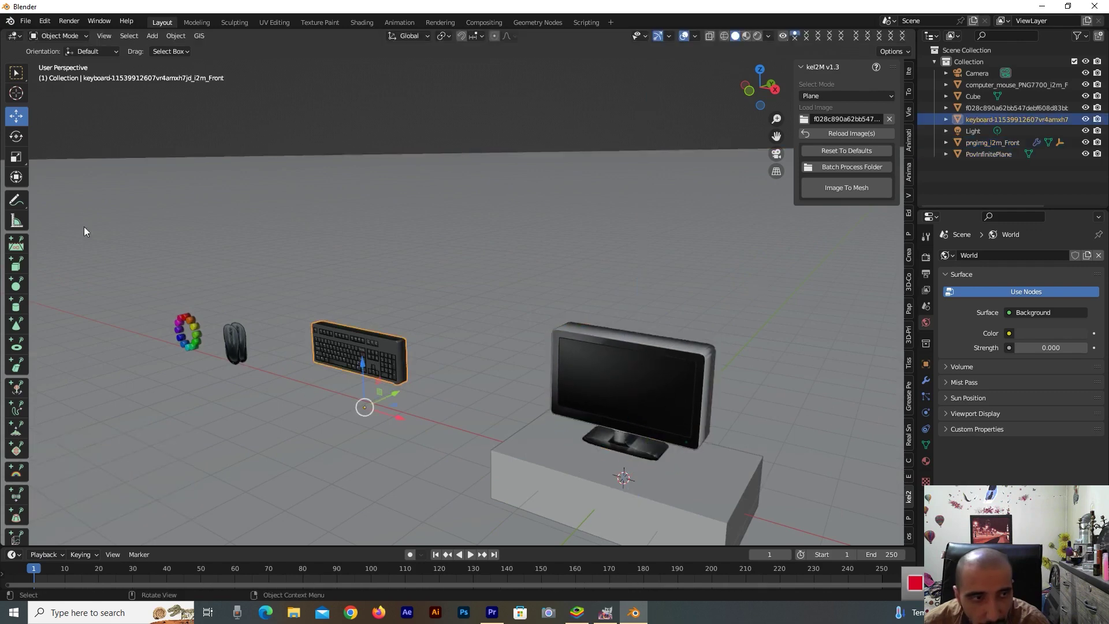
Rotate the keyboard about -85.5° on X to lie flat and move it toward the monitor
{"action": "left_click", "coordinate": [19, 141]}
{"action": "left_click_drag", "start_coordinate": [340, 388], "coordinate": [407, 344]}
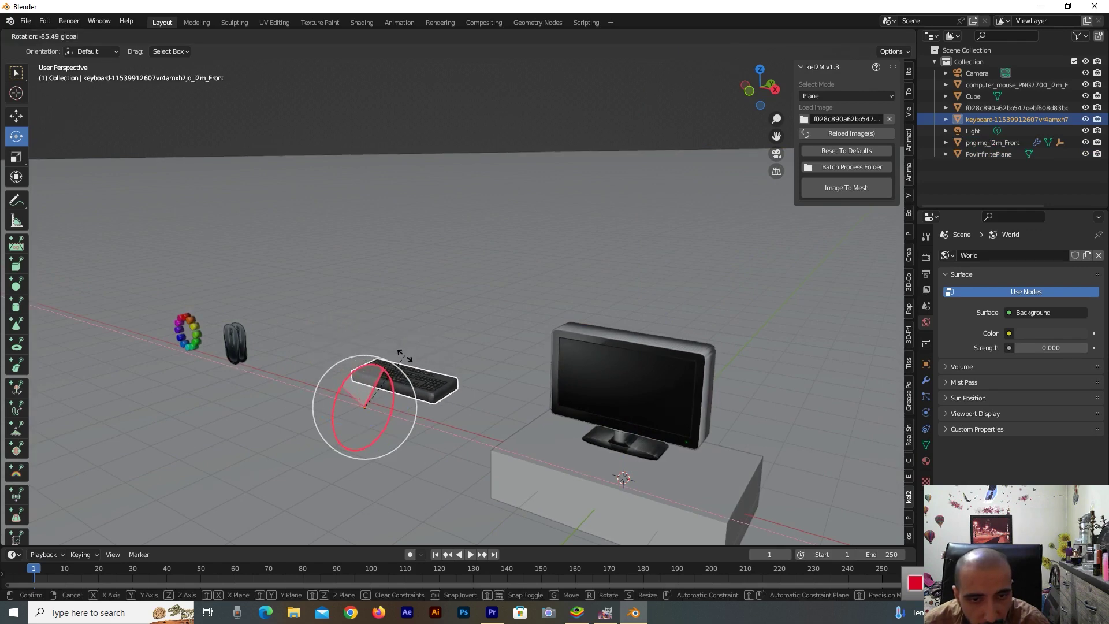
{"action": "left_click_drag", "start_coordinate": [407, 344], "coordinate": [403, 351]}
{"action": "left_click", "coordinate": [16, 116]}
{"action": "mouse_move", "coordinate": [412, 428]}
{"action": "left_mouse_down"}
{"action": "mouse_move", "coordinate": [582, 488]}
{"action": "mouse_move", "coordinate": [623, 445]}
{"action": "mouse_move", "coordinate": [599, 501]}
{"action": "mouse_move", "coordinate": [610, 518]}
{"action": "mouse_move", "coordinate": [632, 520]}
{"action": "left_mouse_up"}
{"action": "mouse_move", "coordinate": [771, 105]}
{"action": "left_mouse_down"}
{"action": "mouse_move", "coordinate": [762, 87]}
{"action": "mouse_move", "coordinate": [753, 92]}
{"action": "left_mouse_up"}
Push the monitor back 0.21325 m along Y and tilt the keyboard slightly on X
{"action": "left_click", "coordinate": [567, 432]}
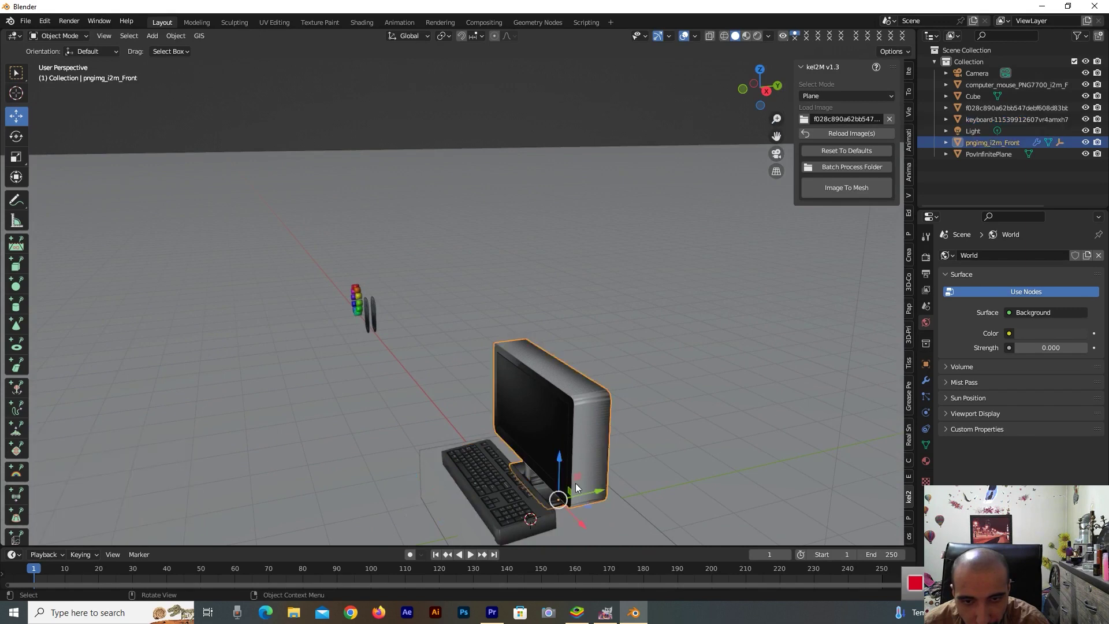
{"action": "left_click_drag", "start_coordinate": [594, 493], "coordinate": [605, 489]}
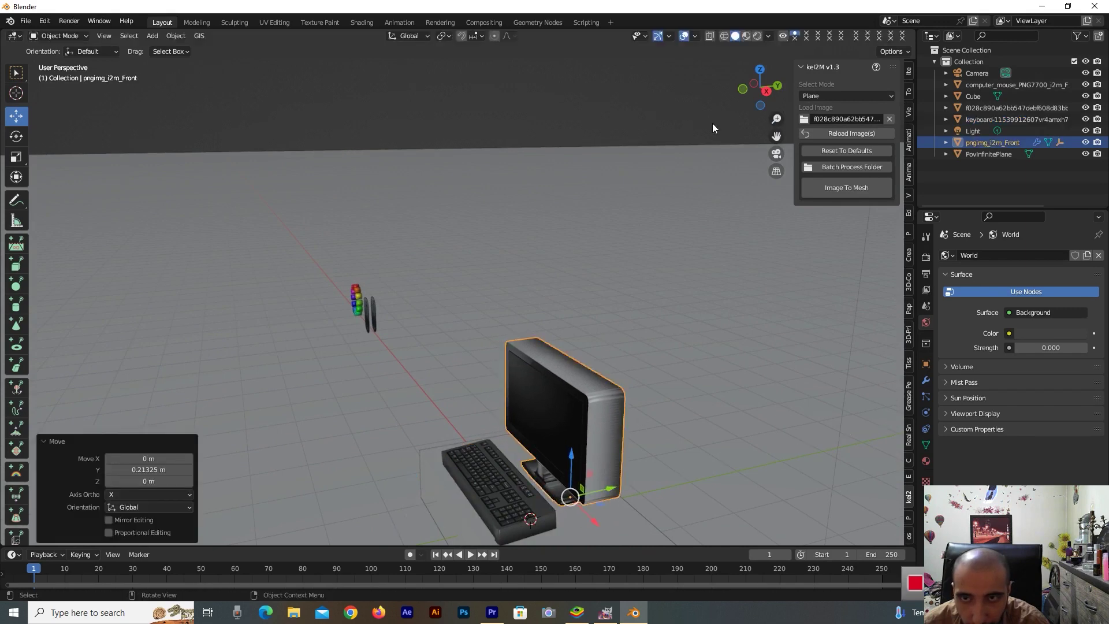
{"action": "mouse_move", "coordinate": [739, 90]}
{"action": "left_mouse_down"}
{"action": "mouse_move", "coordinate": [745, 69]}
{"action": "mouse_move", "coordinate": [760, 86]}
{"action": "left_mouse_up"}
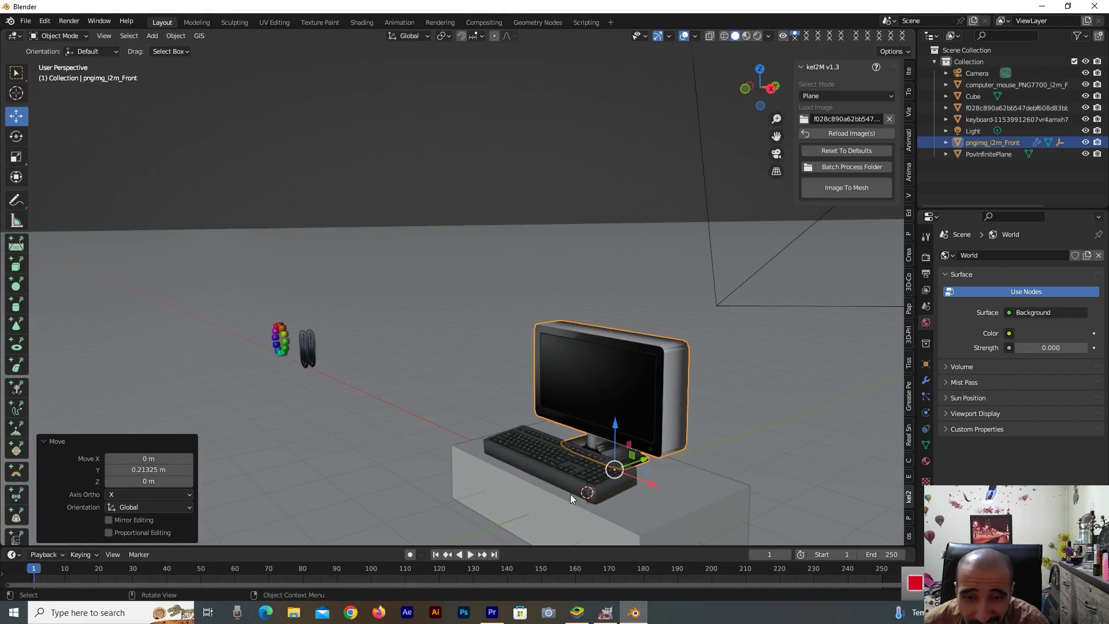
{"action": "left_click", "coordinate": [578, 466]}
{"action": "left_click", "coordinate": [16, 137]}
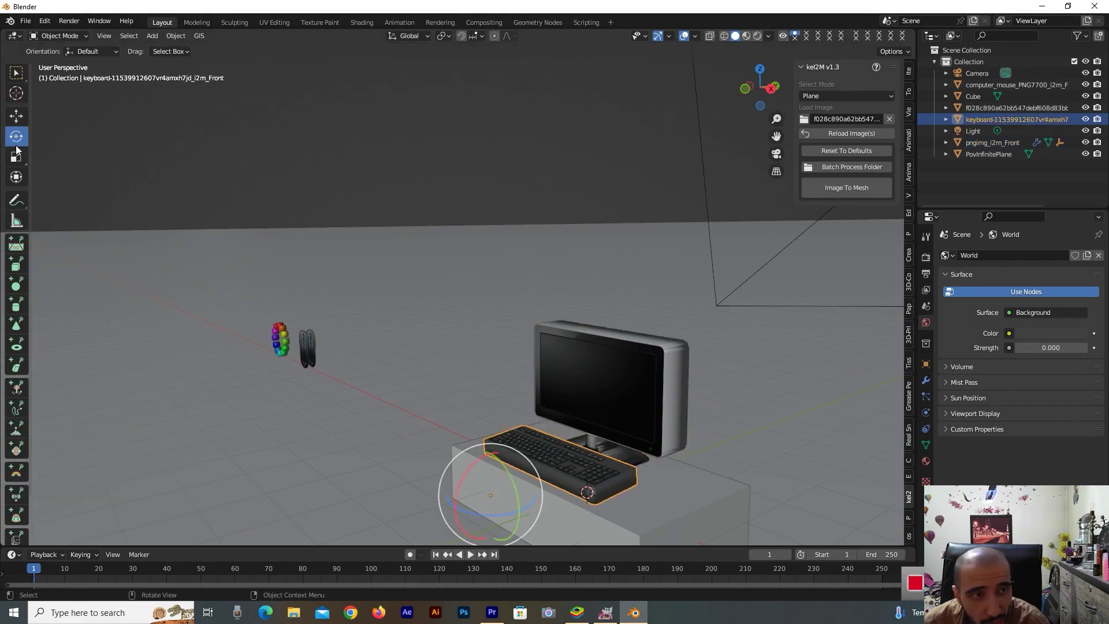
{"action": "left_click_drag", "start_coordinate": [472, 466], "coordinate": [477, 469]}
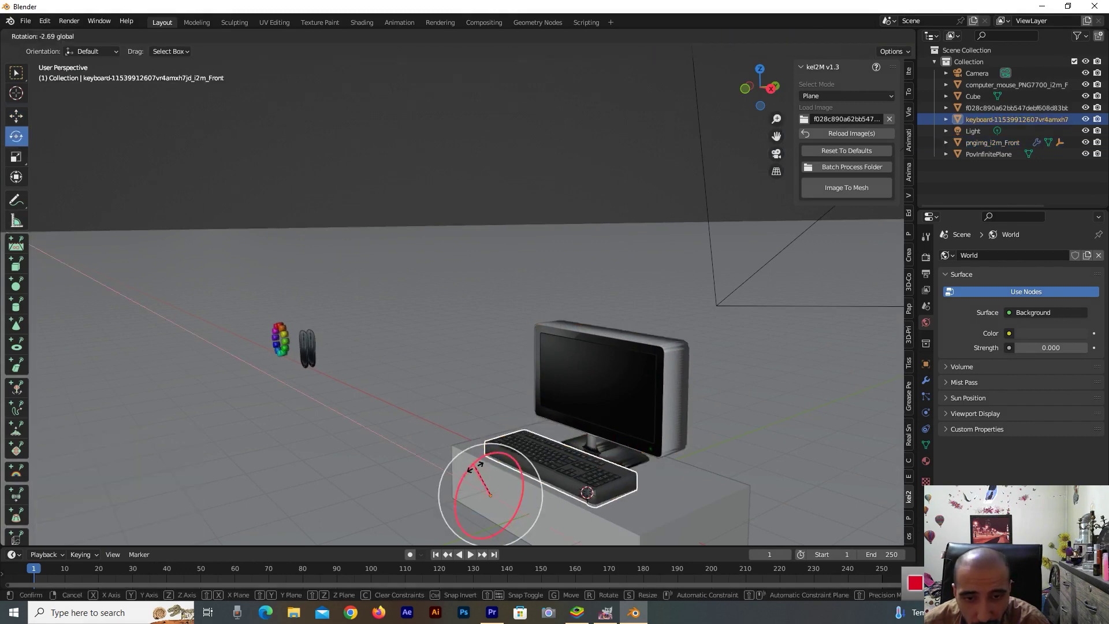
{"action": "left_click_drag", "start_coordinate": [476, 467], "coordinate": [479, 469]}
{"action": "left_click", "coordinate": [298, 402]}
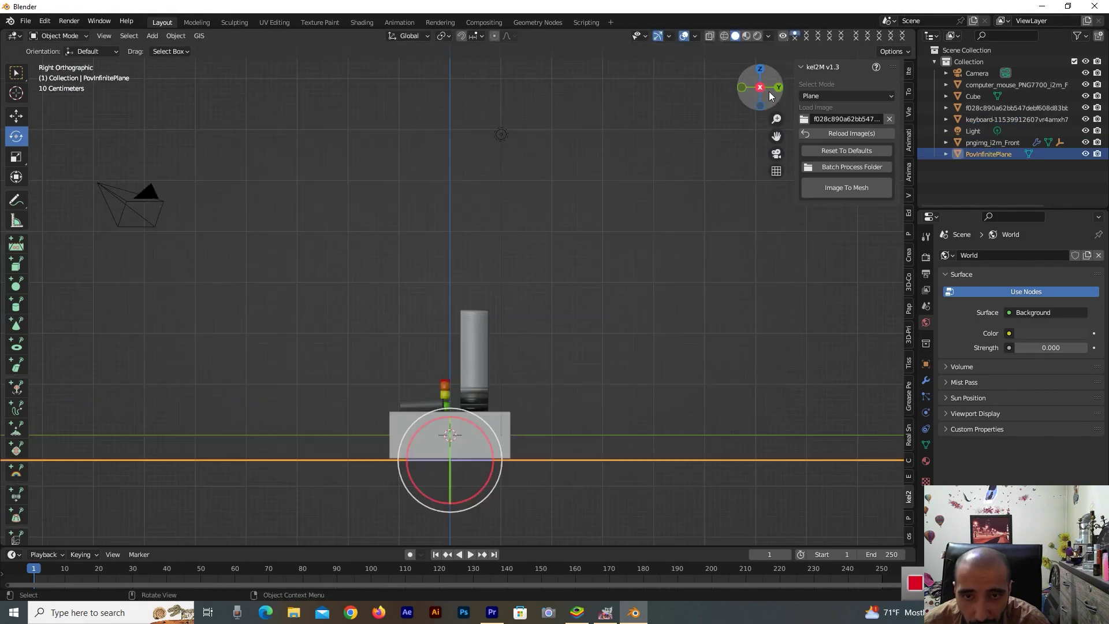
In side view, level the floor plane, then tilt the keyboard -3.37° and raise it slightly onto the desk
{"action": "left_click", "coordinate": [770, 89]}
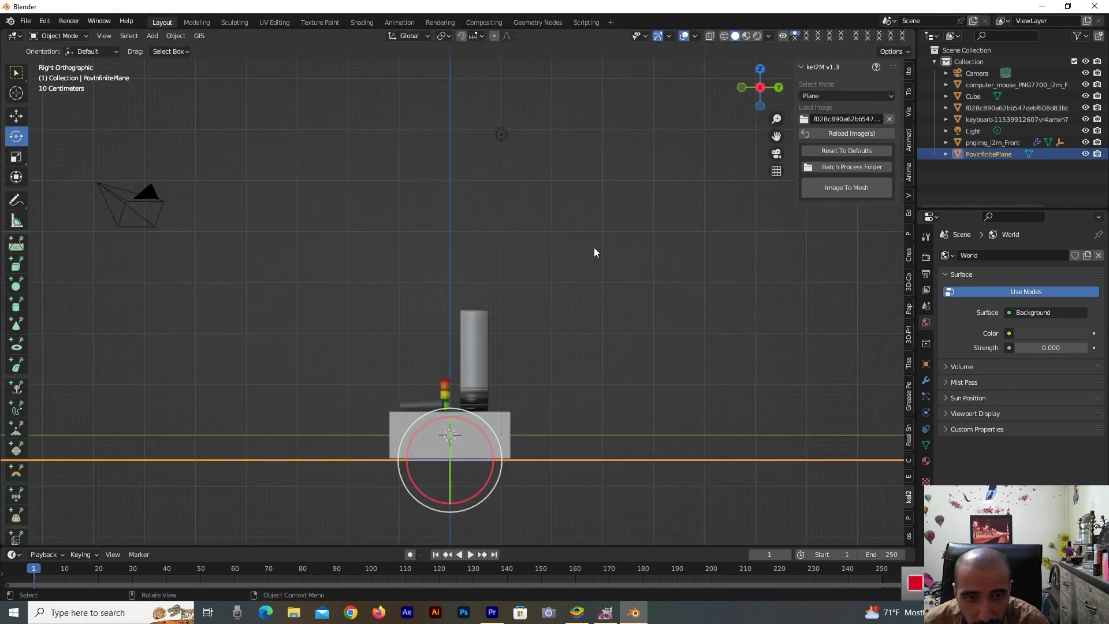
{"action": "left_click_drag", "start_coordinate": [470, 421], "coordinate": [473, 426]}
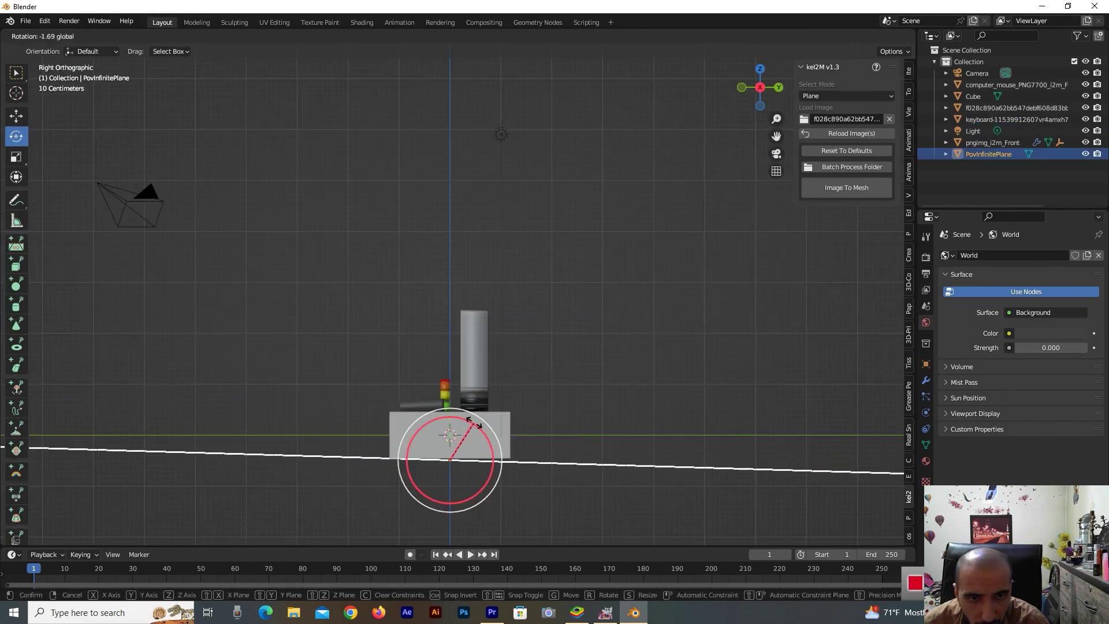
{"action": "left_click", "coordinate": [560, 366]}
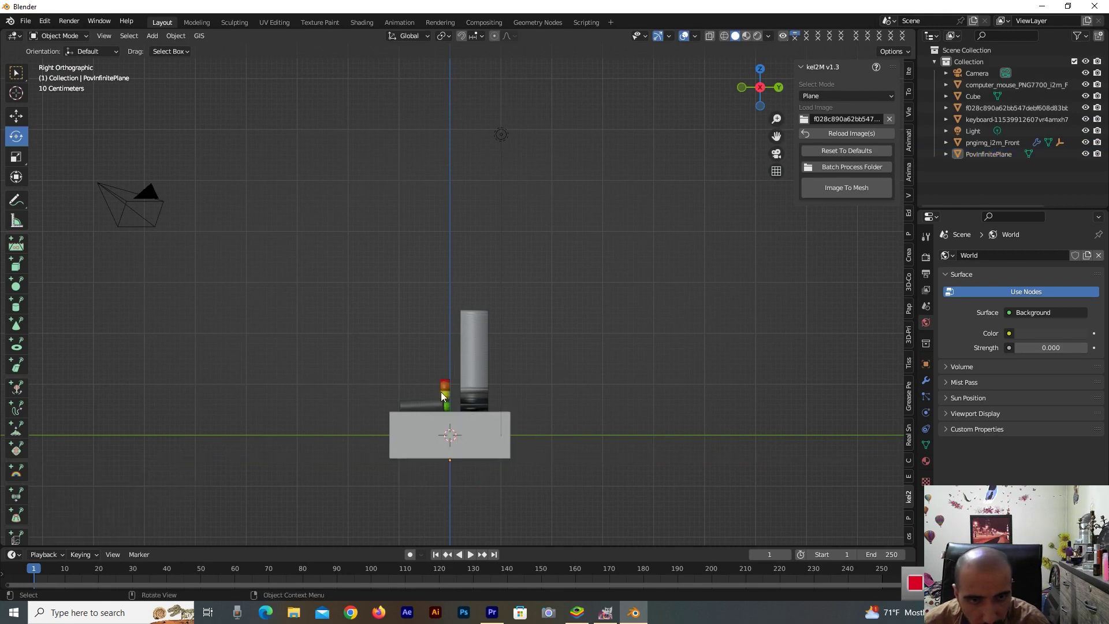
{"action": "left_click", "coordinate": [429, 404]}
{"action": "left_click_drag", "start_coordinate": [380, 377], "coordinate": [382, 379]}
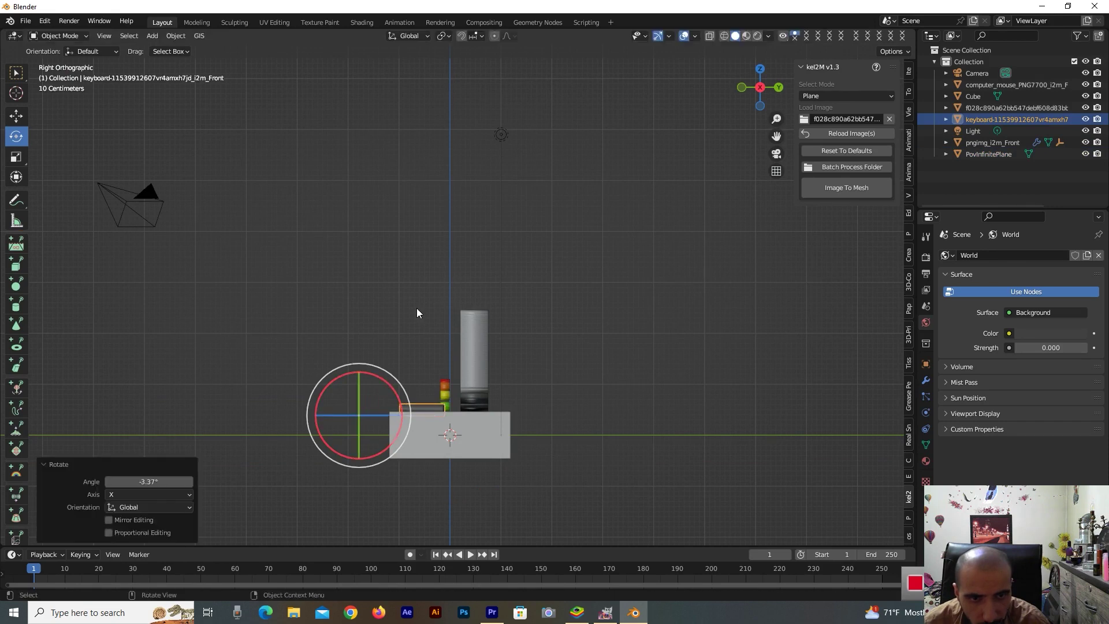
{"action": "left_click", "coordinate": [17, 116]}
{"action": "left_click_drag", "start_coordinate": [356, 372], "coordinate": [355, 367]}
Scale the keyboard to 0.888 and nudge it 0.1067 m along Y on the desk
{"action": "left_click_drag", "start_coordinate": [751, 87], "coordinate": [710, 121]}
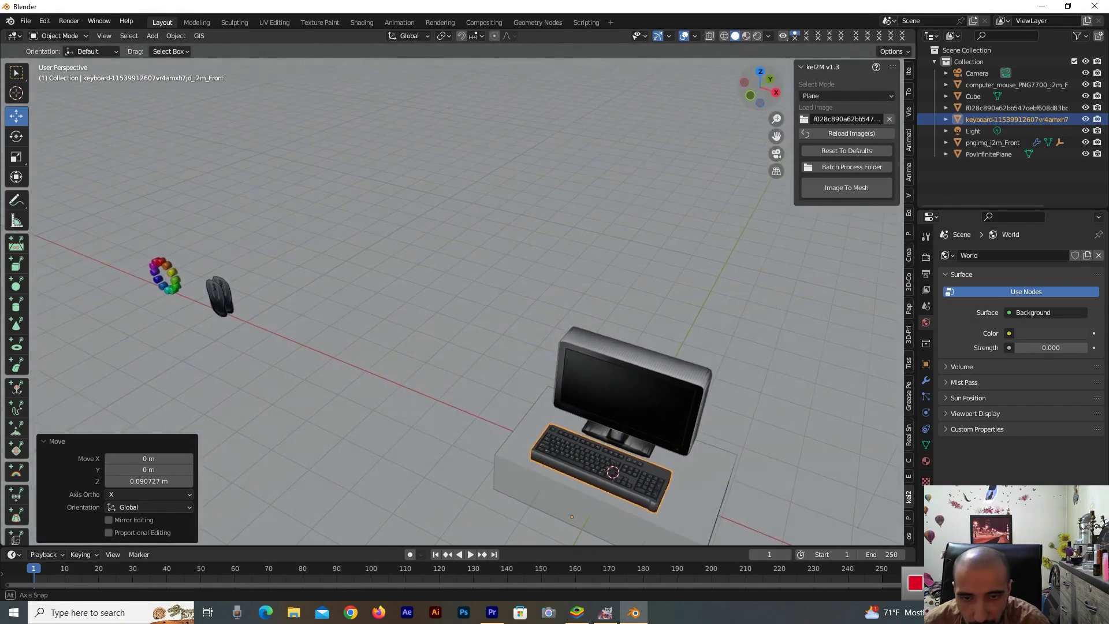
{"action": "left_click_drag", "start_coordinate": [751, 87], "coordinate": [743, 89]}
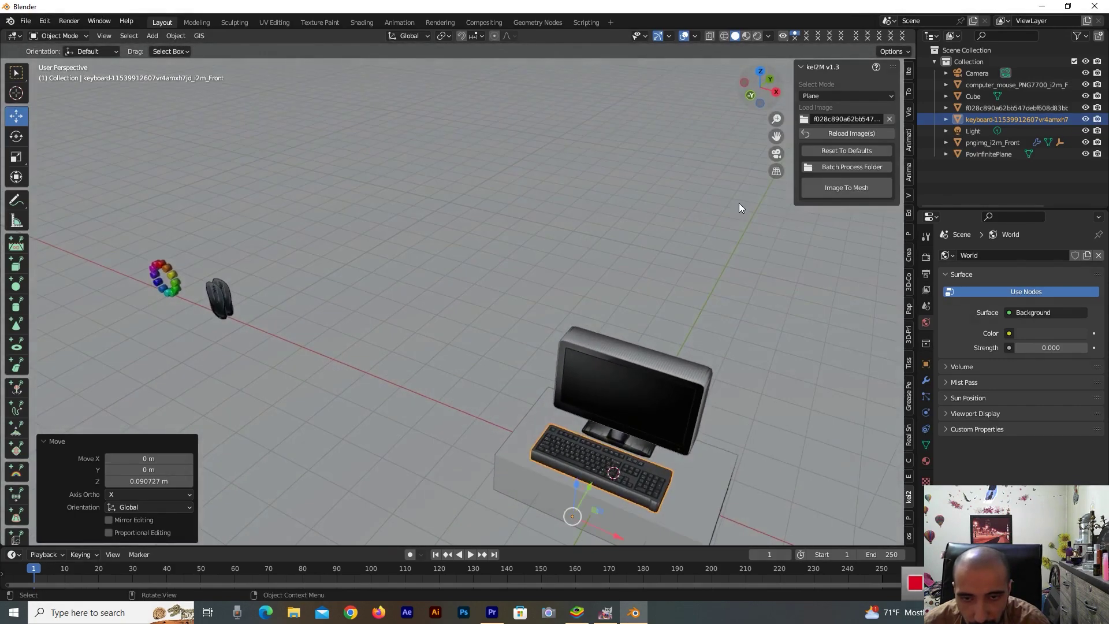
{"action": "key", "text": "s"}
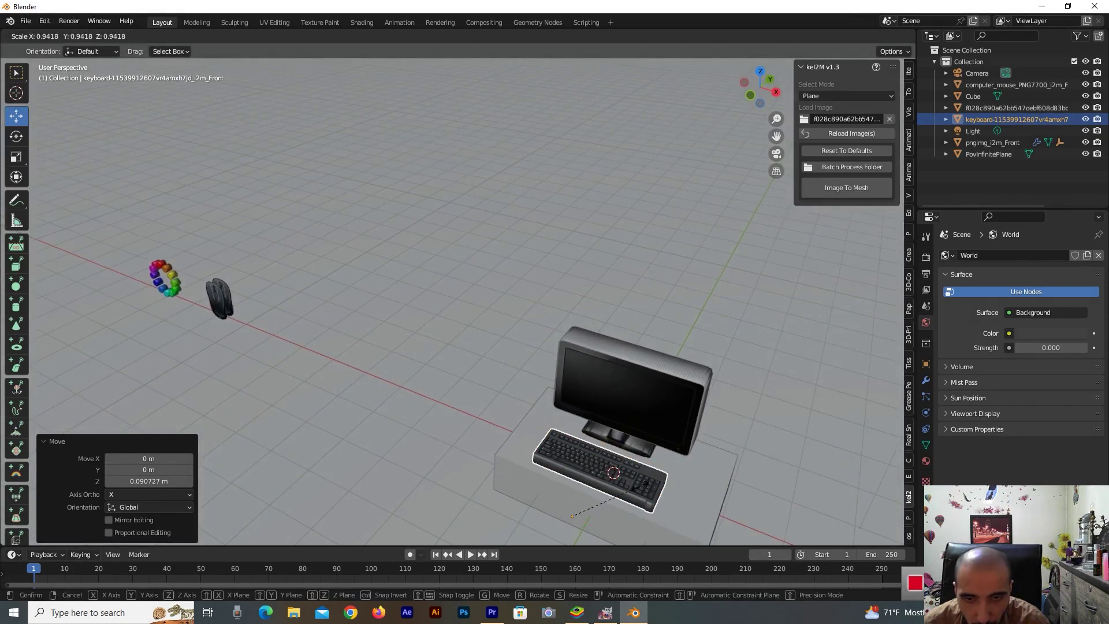
{"action": "left_click", "coordinate": [630, 519]}
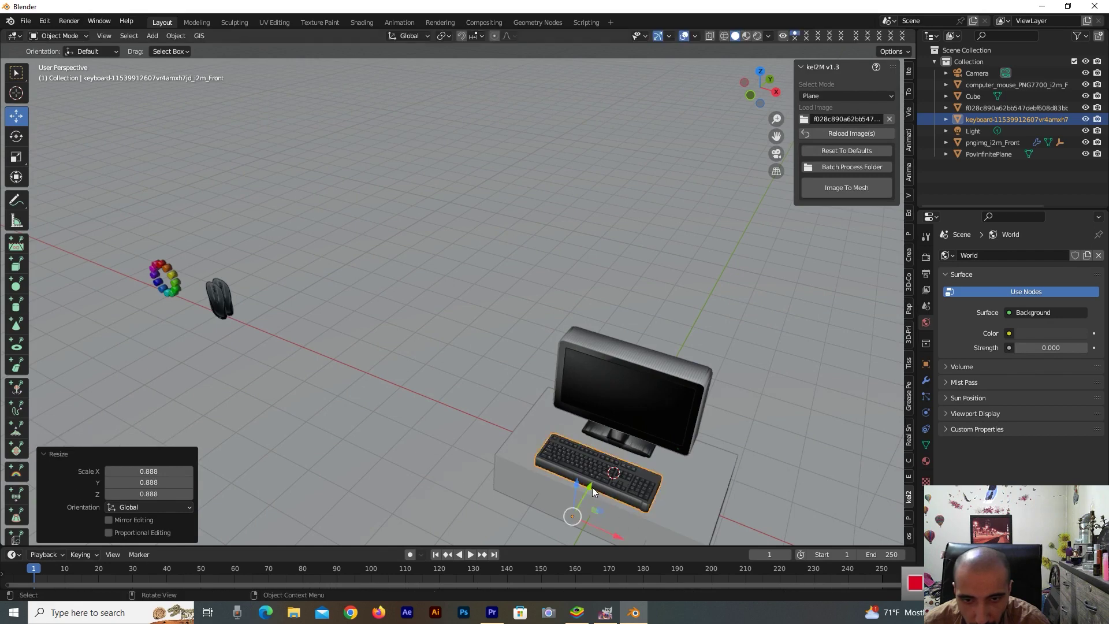
{"action": "left_click_drag", "start_coordinate": [591, 488], "coordinate": [369, 369]}
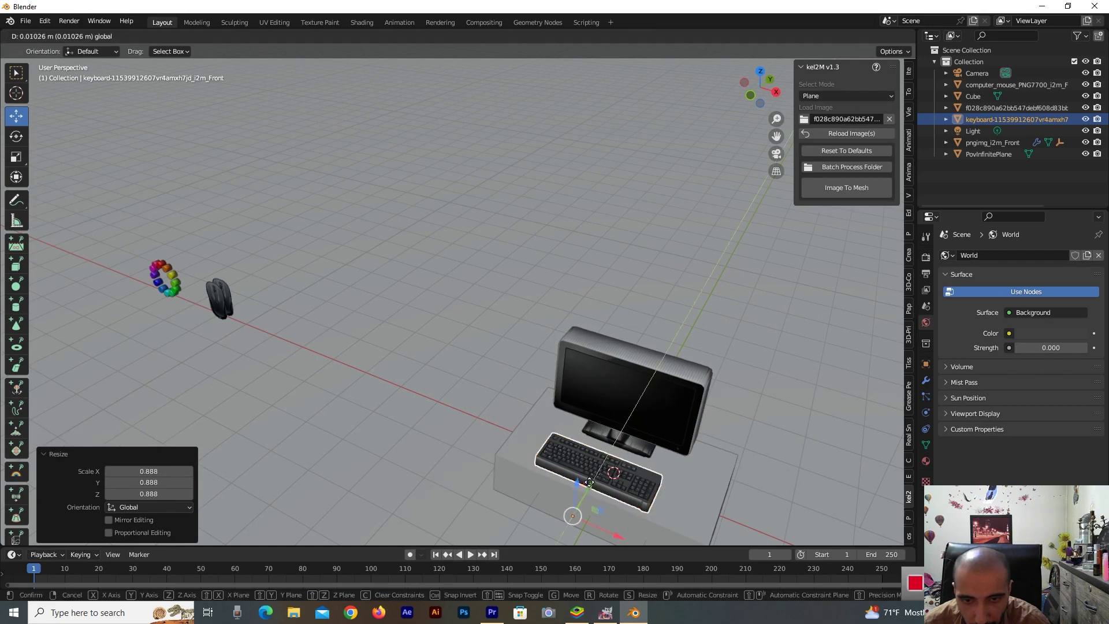
{"action": "left_click", "coordinate": [367, 370]}
{"action": "scroll", "coordinate": [434, 368], "scroll_direction": "down", "scroll_amount": 1}
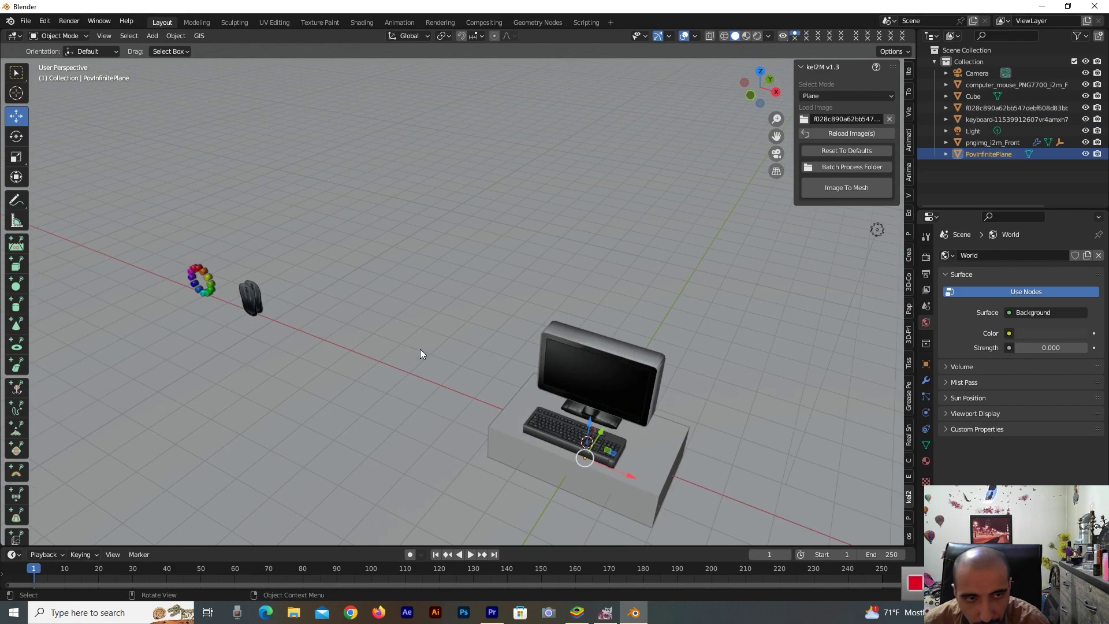
{"action": "left_click", "coordinate": [254, 302]}
{"action": "scroll", "coordinate": [252, 298], "scroll_direction": "up", "scroll_amount": 3}
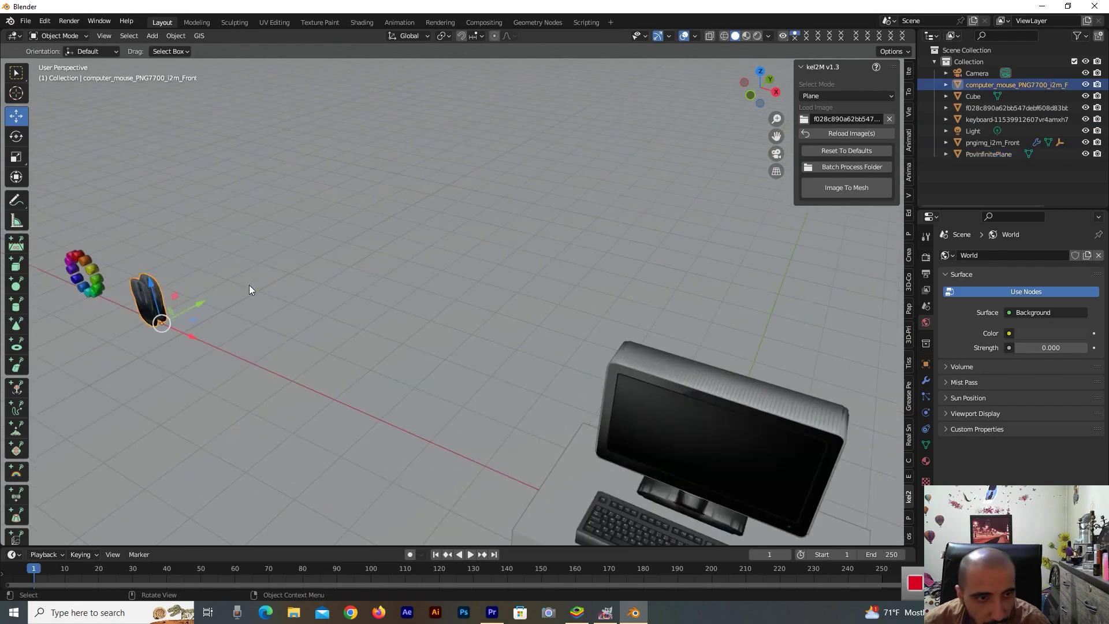
Tilt the computer mouse around X so it lies flat
{"action": "mouse_move", "coordinate": [750, 94]}
{"action": "left_mouse_down"}
{"action": "mouse_move", "coordinate": [771, 136]}
{"action": "mouse_move", "coordinate": [542, 161]}
{"action": "left_mouse_up"}
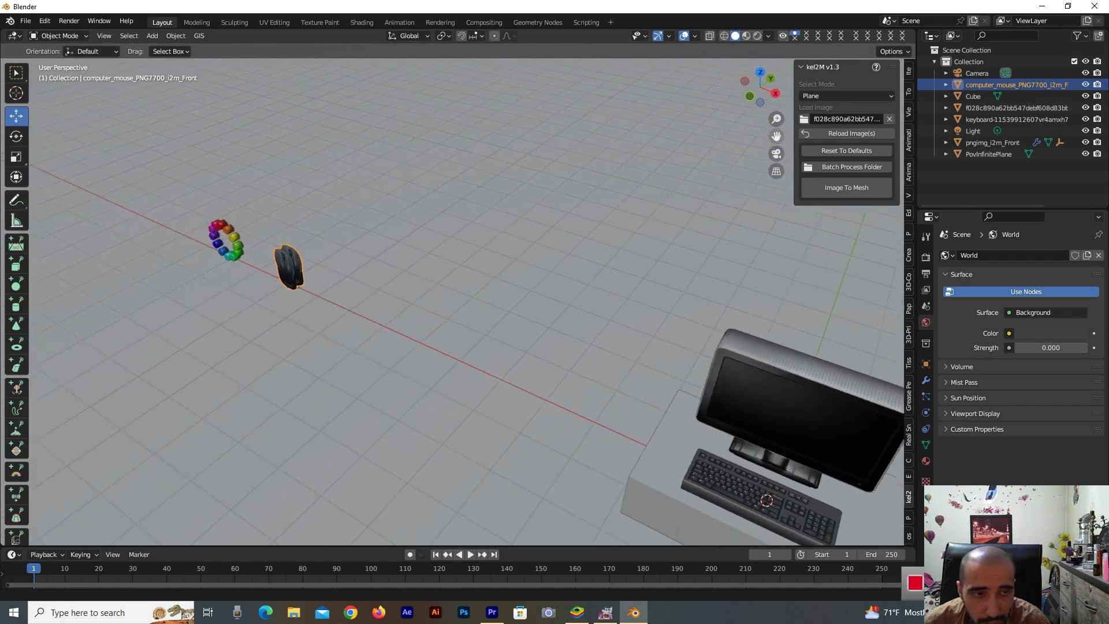
{"action": "scroll", "coordinate": [428, 185], "scroll_direction": "up", "scroll_amount": 2}
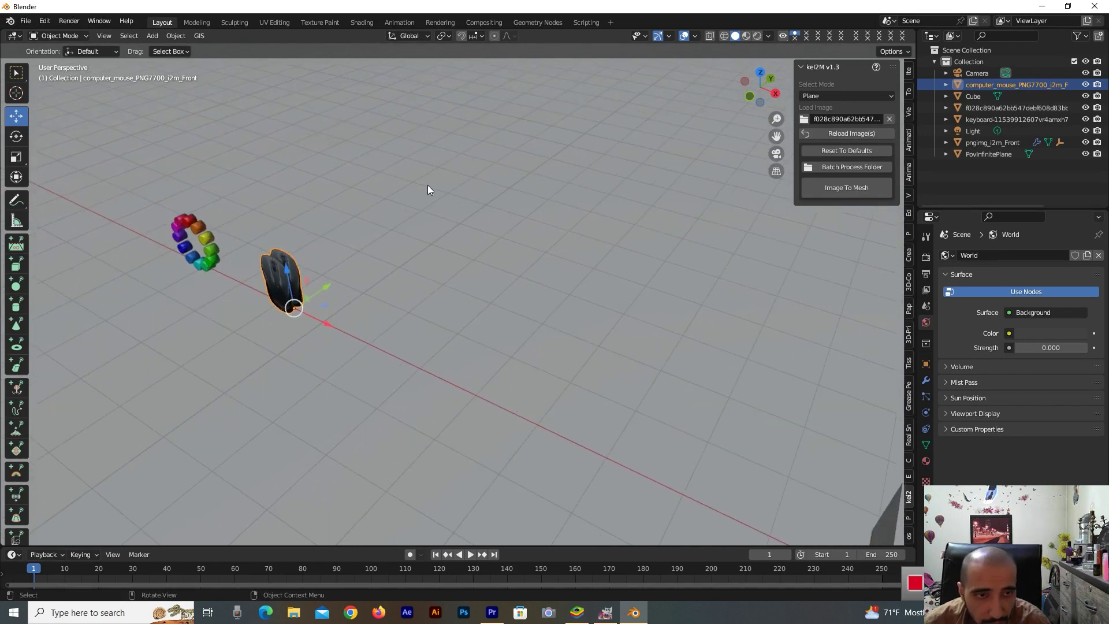
{"action": "left_click", "coordinate": [23, 136]}
{"action": "left_click_drag", "start_coordinate": [275, 280], "coordinate": [372, 243]}
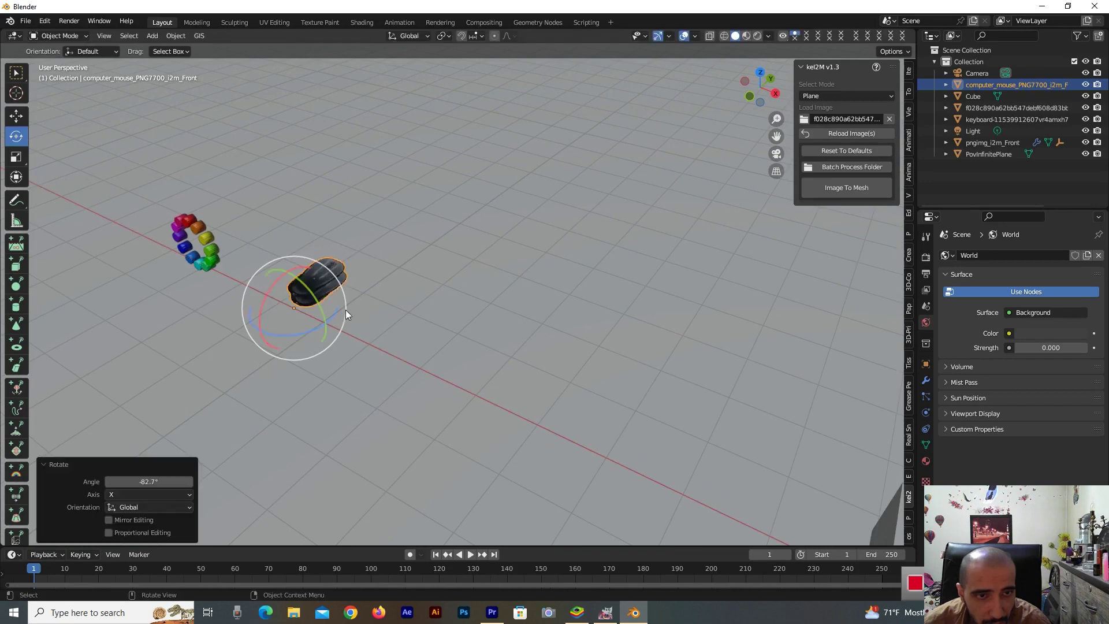
{"action": "left_click_drag", "start_coordinate": [295, 270], "coordinate": [299, 274]}
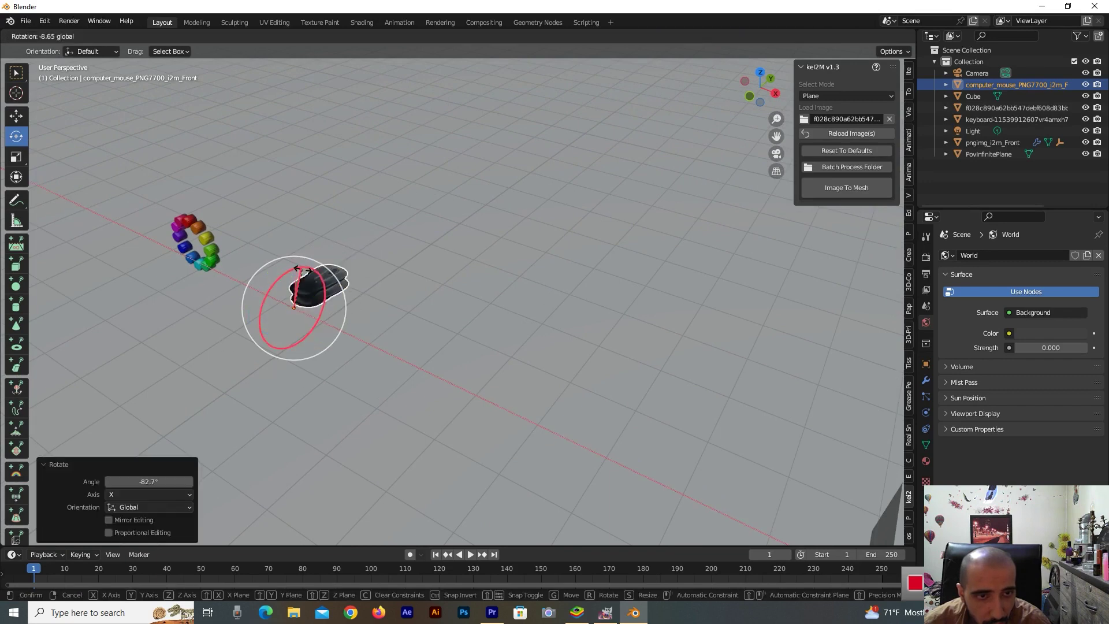
{"action": "left_click", "coordinate": [775, 89]}
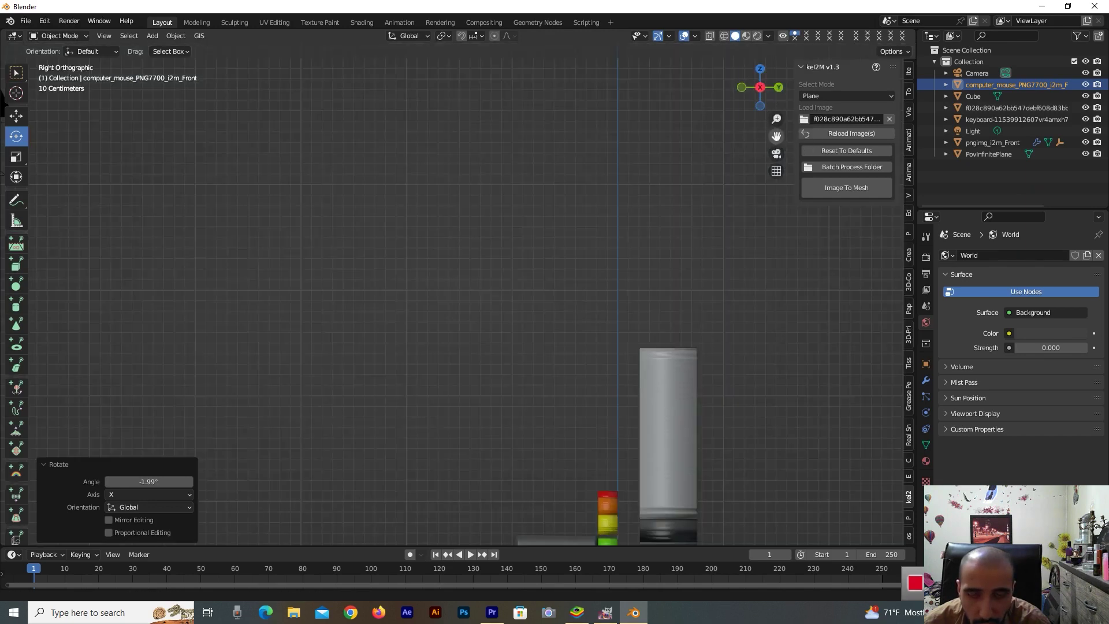
{"action": "left_click_drag", "start_coordinate": [776, 136], "coordinate": [656, 68]}
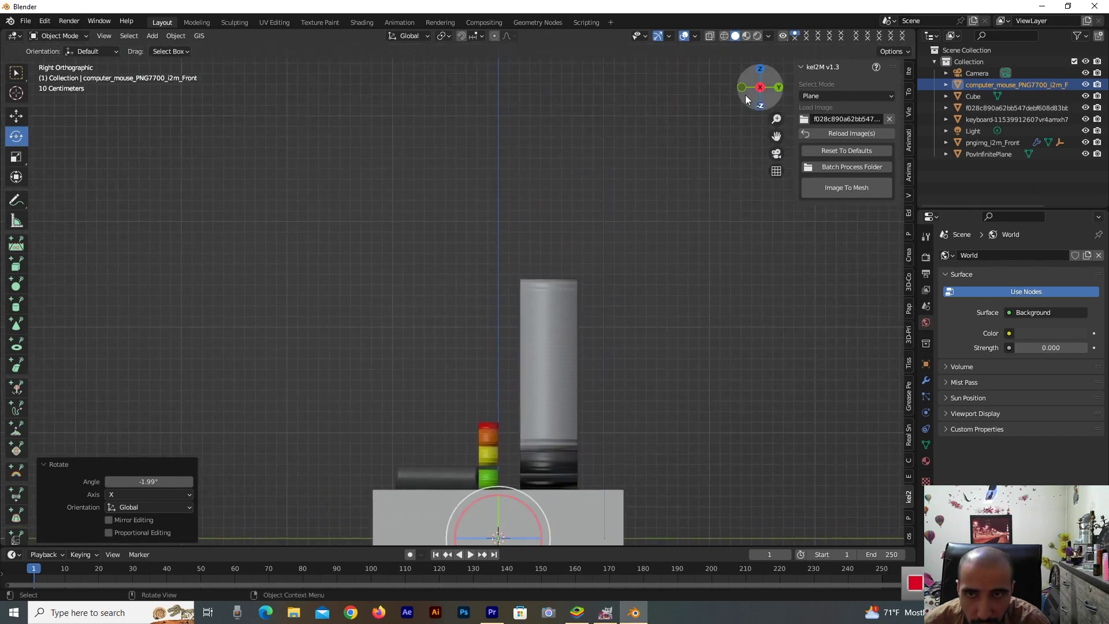
{"action": "left_click_drag", "start_coordinate": [746, 98], "coordinate": [745, 90]}
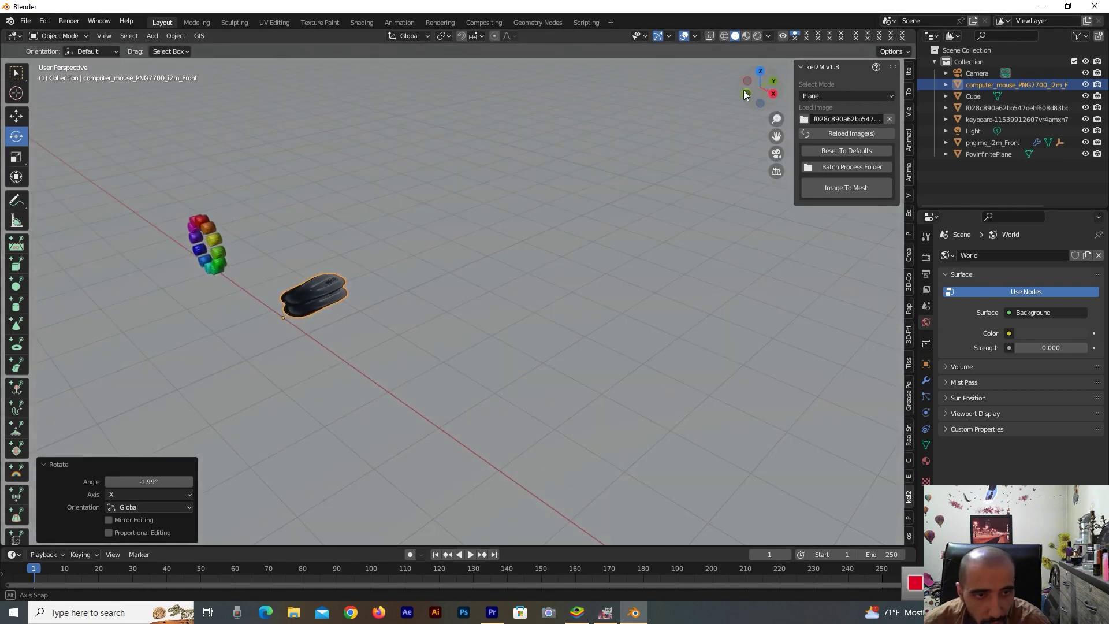
{"action": "scroll", "coordinate": [23, 190], "scroll_direction": "down", "scroll_amount": 2}
{"action": "middle_click_drag", "start_coordinate": [40, 180], "coordinate": [180, 169]}
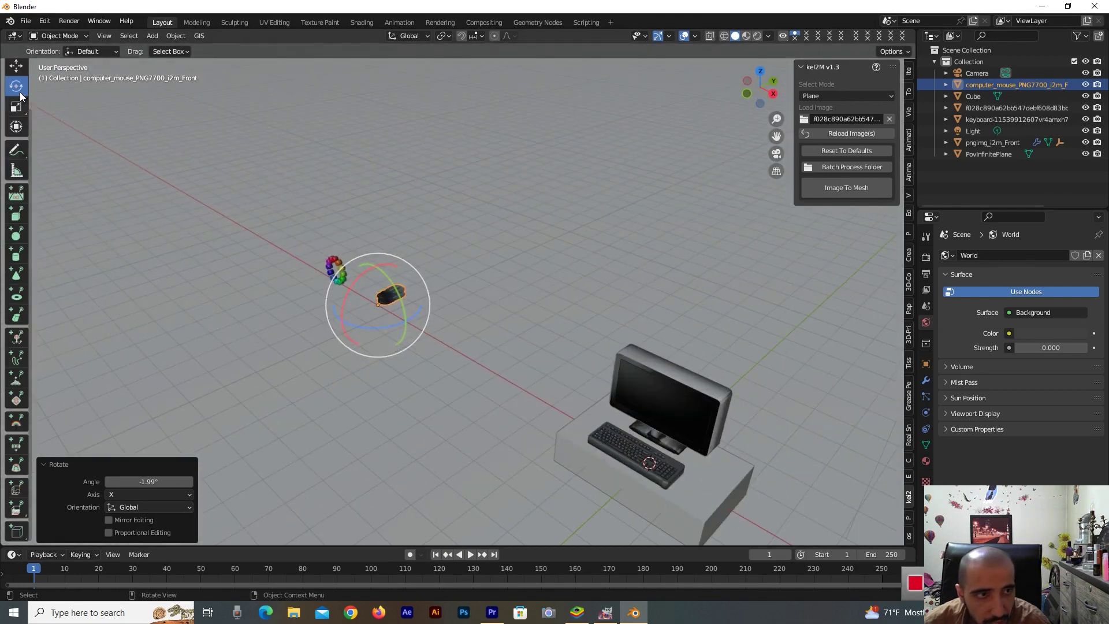
Move the computer mouse along X and up onto the desk, then turn it 20° on Z
{"action": "left_click", "coordinate": [21, 72]}
{"action": "left_click_drag", "start_coordinate": [410, 324], "coordinate": [697, 56]}
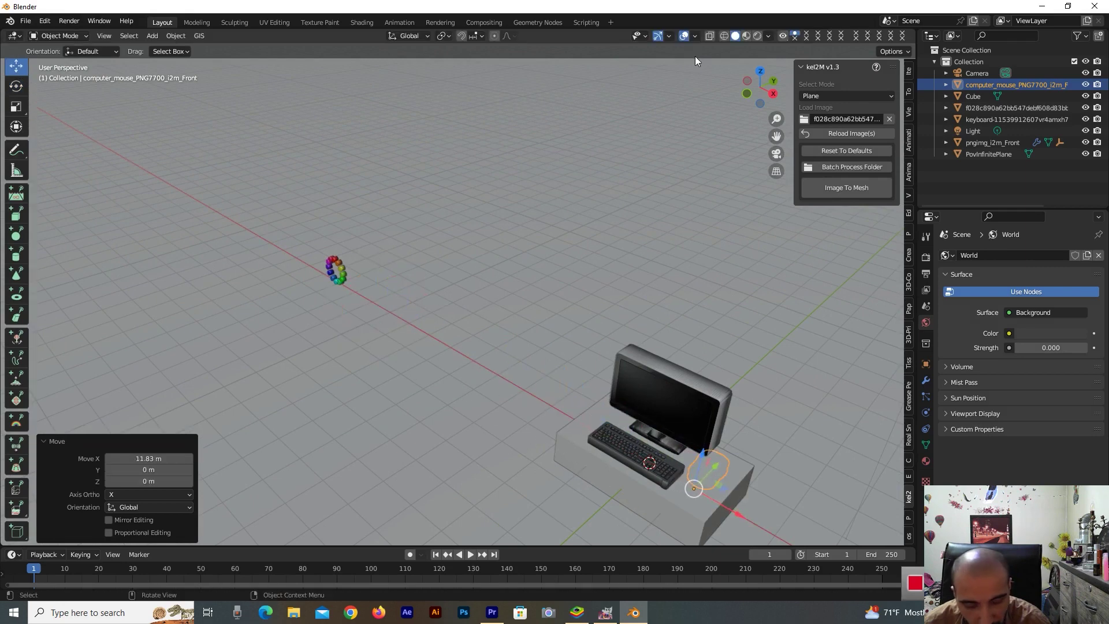
{"action": "mouse_move", "coordinate": [702, 455]}
{"action": "left_mouse_down"}
{"action": "mouse_move", "coordinate": [718, 455]}
{"action": "mouse_move", "coordinate": [720, 525]}
{"action": "left_mouse_up"}
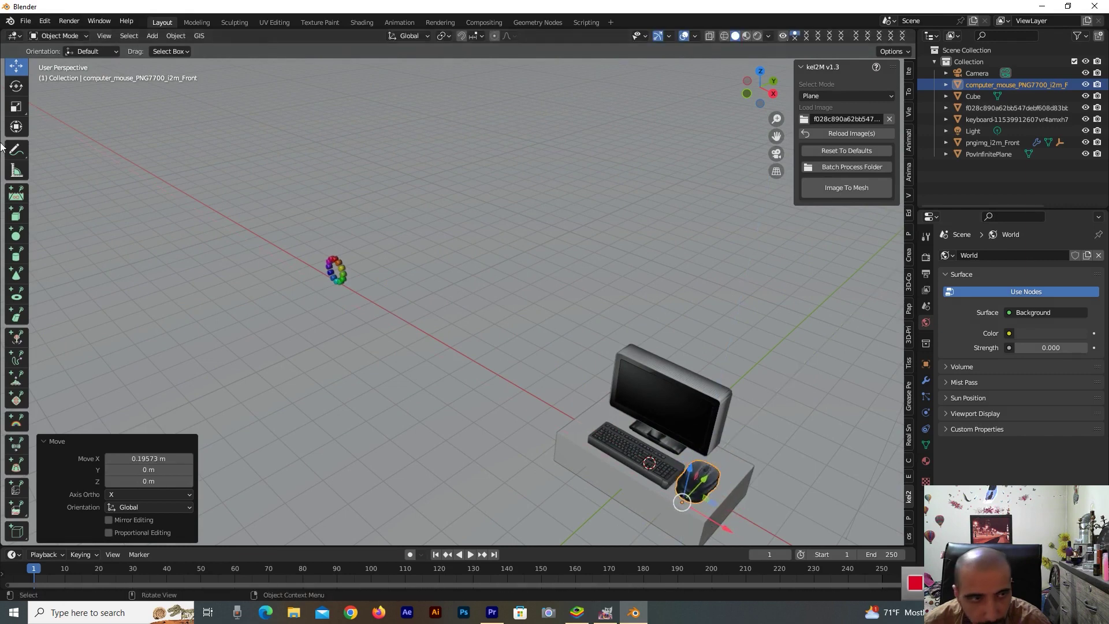
{"action": "left_click", "coordinate": [15, 88]}
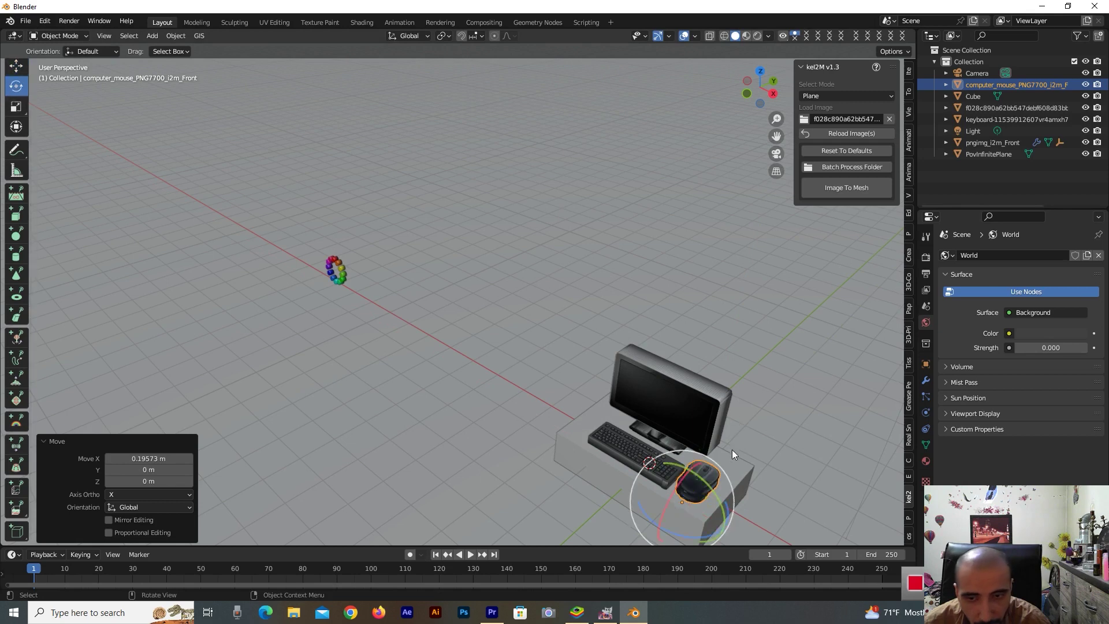
{"action": "left_click_drag", "start_coordinate": [715, 535], "coordinate": [714, 543]}
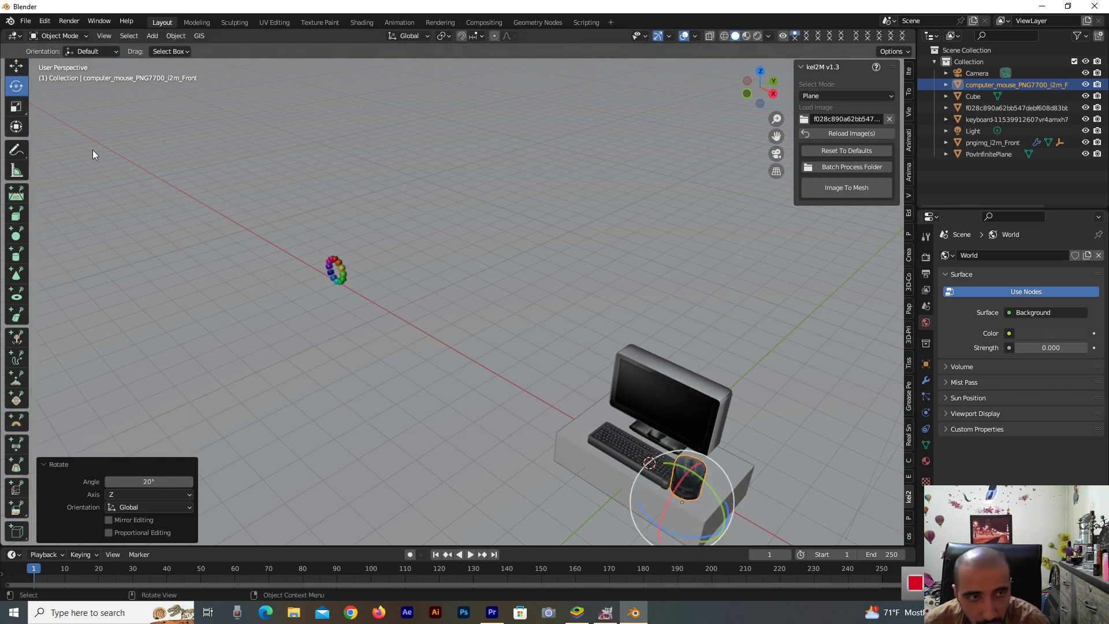
{"action": "left_click", "coordinate": [16, 65]}
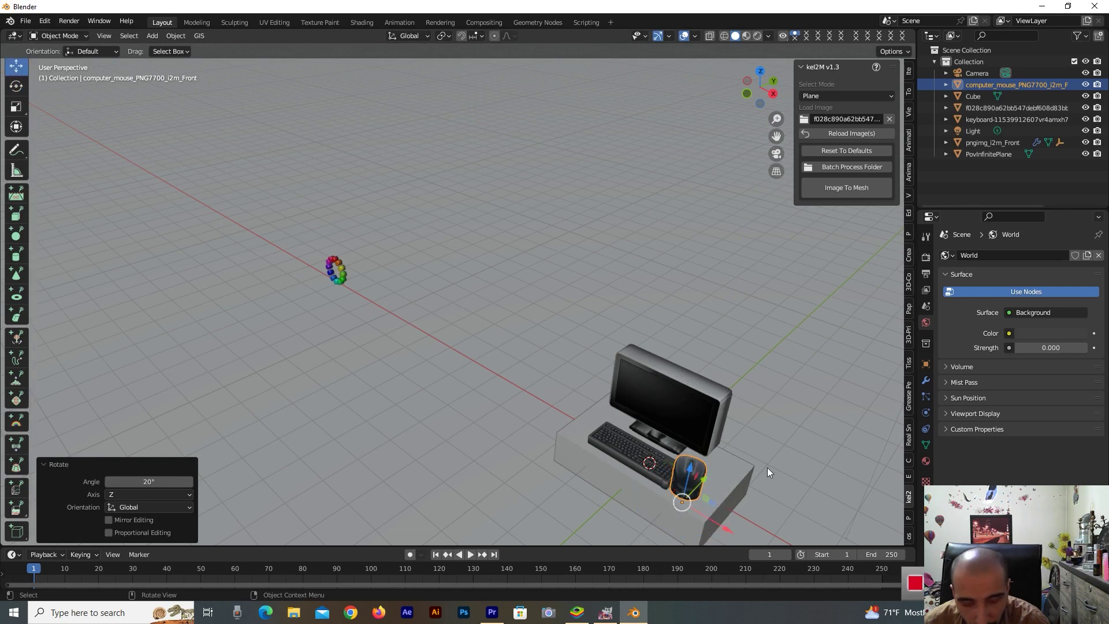
Scale the computer mouse to 0.792 and nudge it beside the keyboard, lowered onto the desk
{"action": "key", "text": "s"}
{"action": "left_click", "coordinate": [737, 460]}
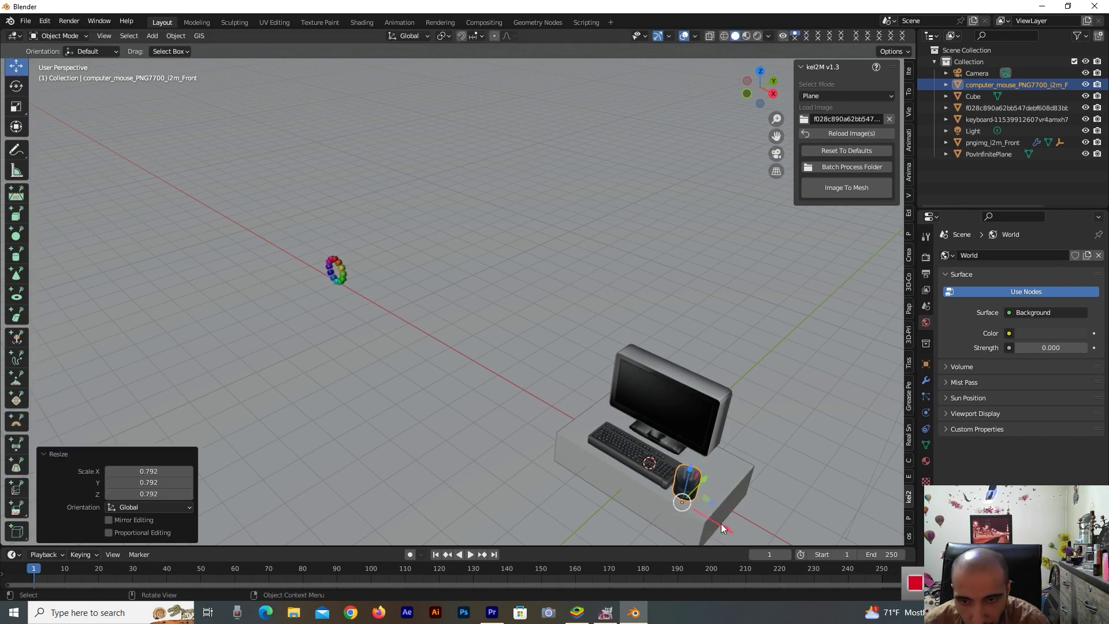
{"action": "left_click_drag", "start_coordinate": [721, 523], "coordinate": [729, 526]}
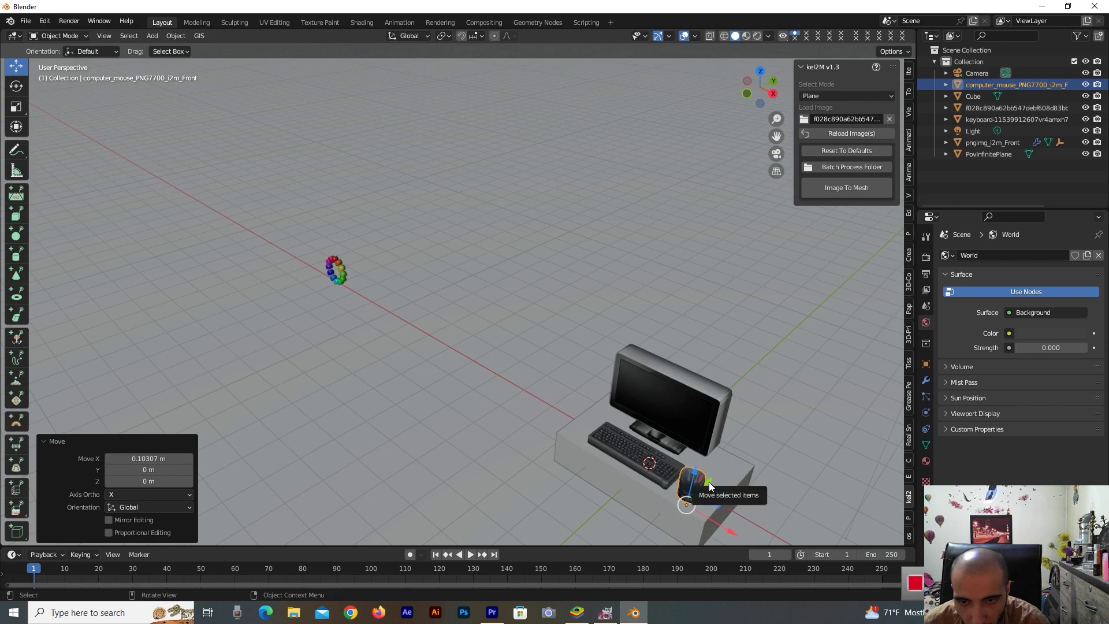
{"action": "left_click_drag", "start_coordinate": [709, 481], "coordinate": [714, 476]}
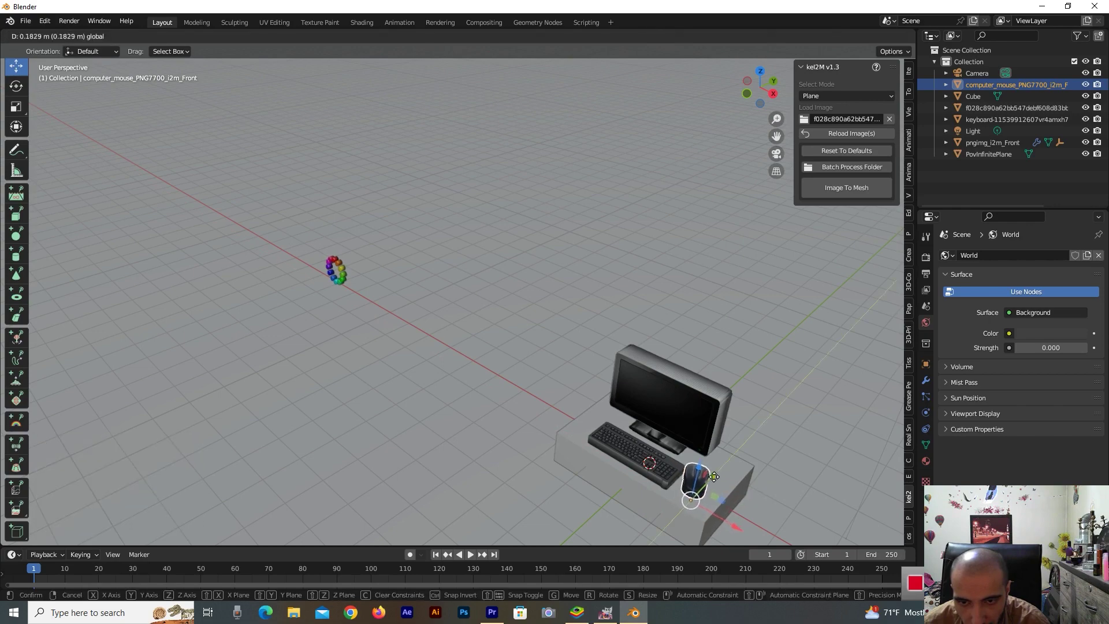
{"action": "left_click_drag", "start_coordinate": [759, 108], "coordinate": [744, 87]}
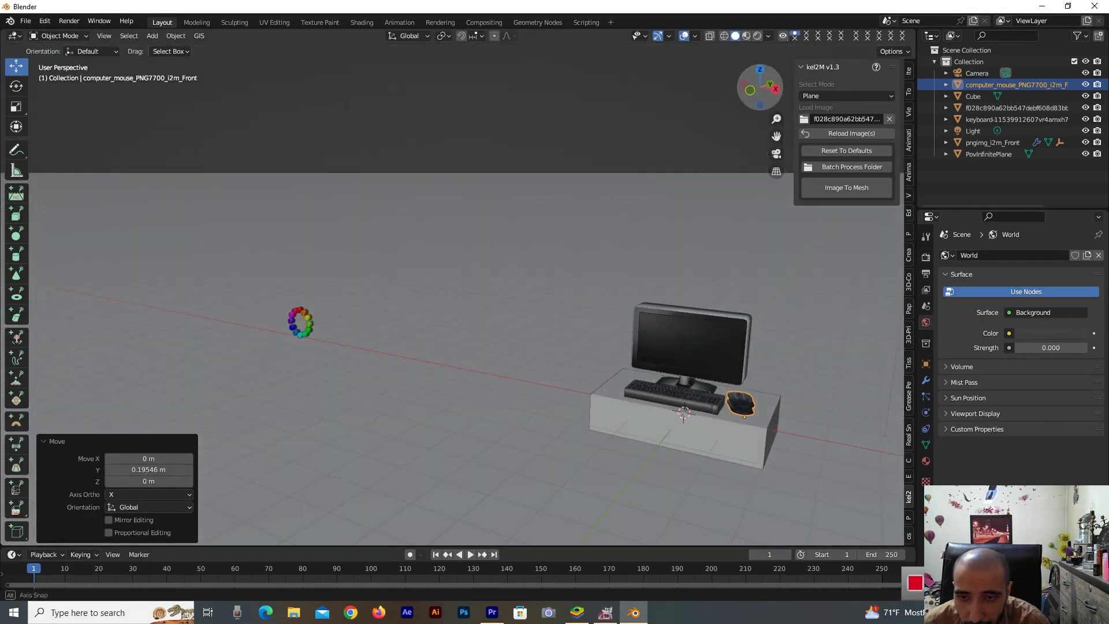
{"action": "left_click_drag", "start_coordinate": [751, 375], "coordinate": [745, 377]}
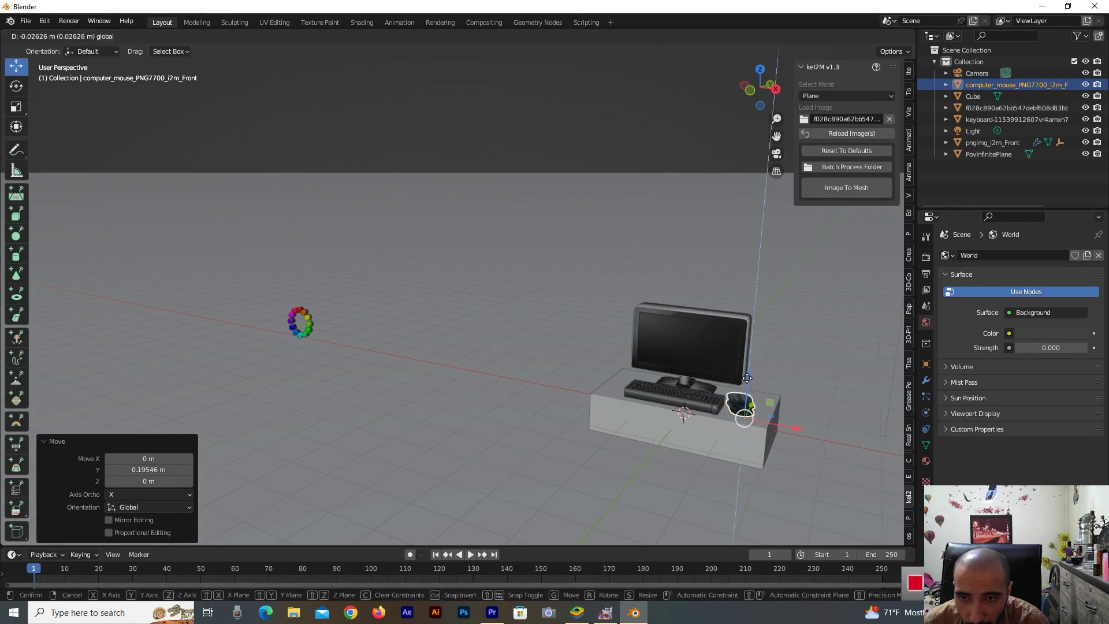
{"action": "left_click", "coordinate": [745, 377]}
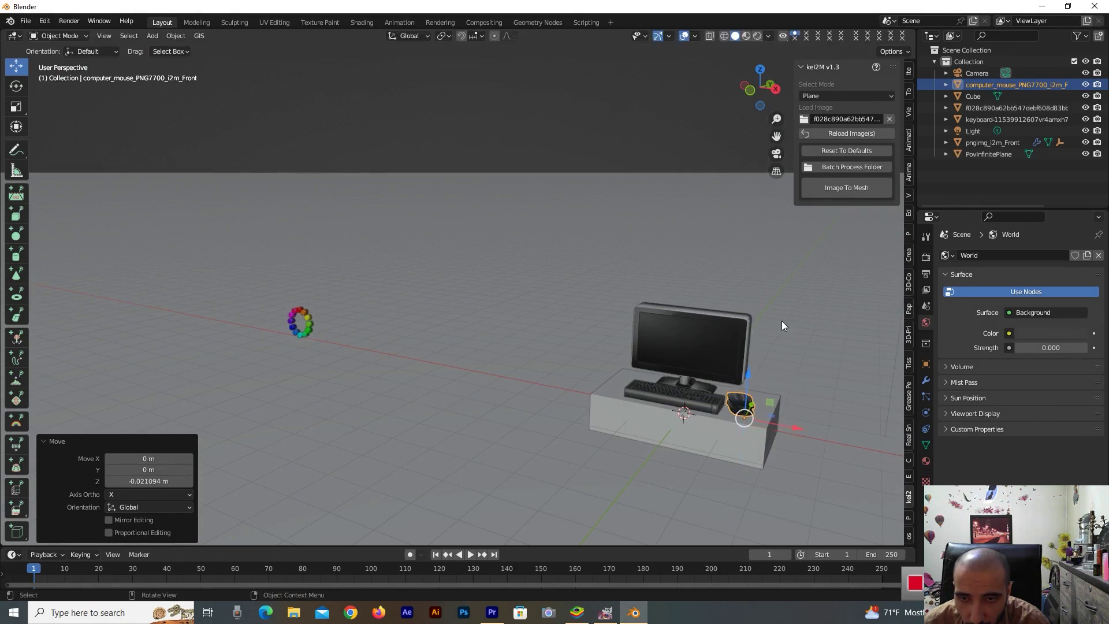
{"action": "left_click", "coordinate": [809, 317]}
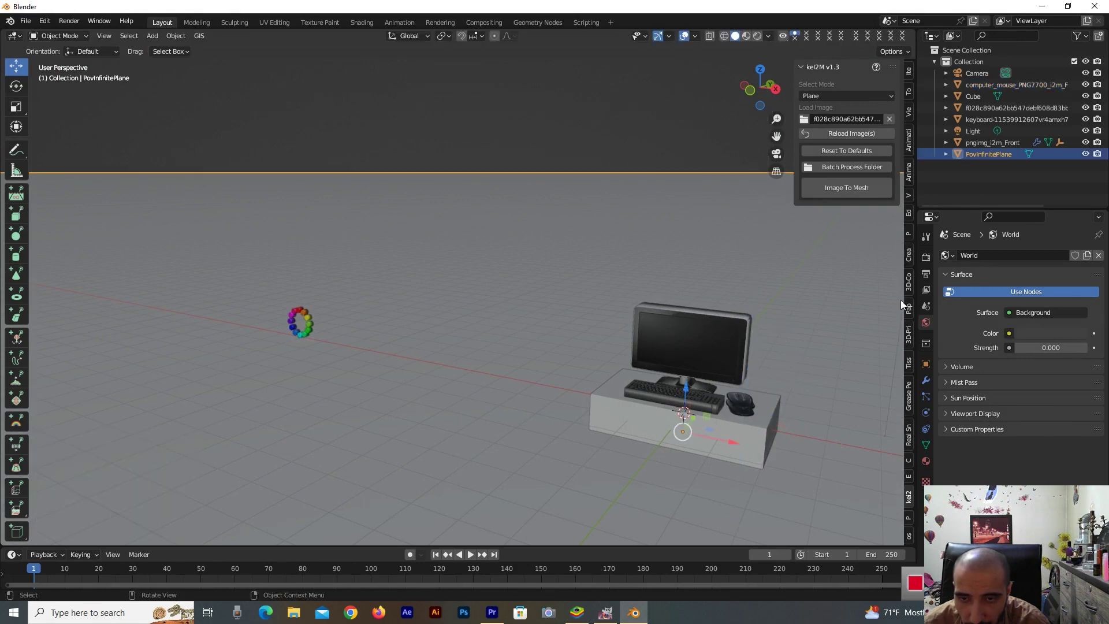
Move the colour-wheel object along X and Z up to the monitor and scale it to 0.669
{"action": "left_click", "coordinate": [307, 332]}
{"action": "key", "text": "g"}
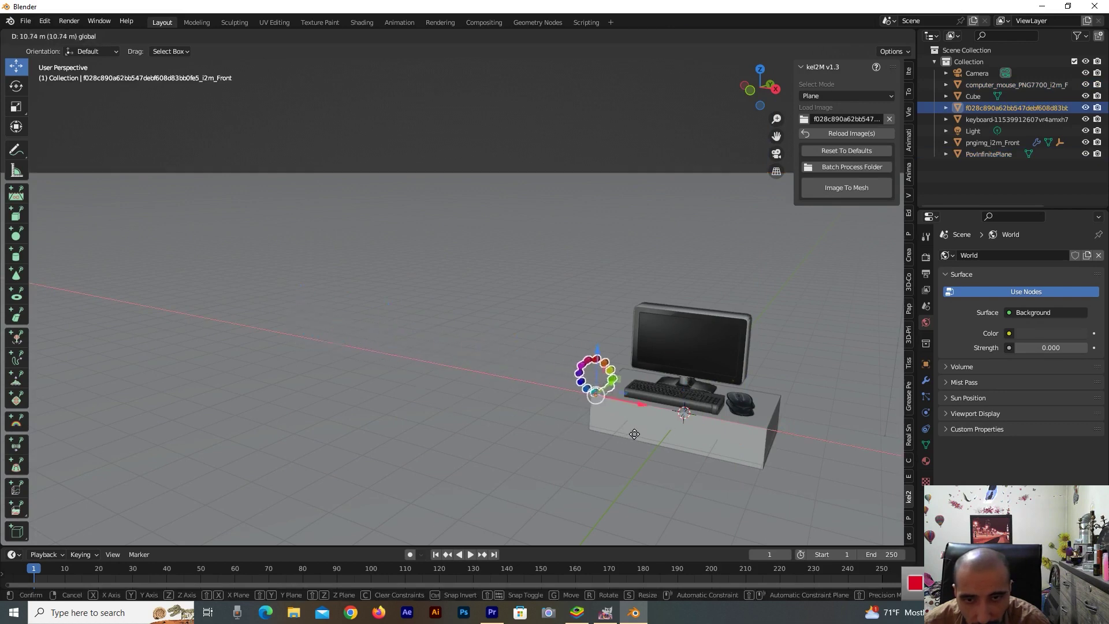
{"action": "left_click", "coordinate": [692, 398]}
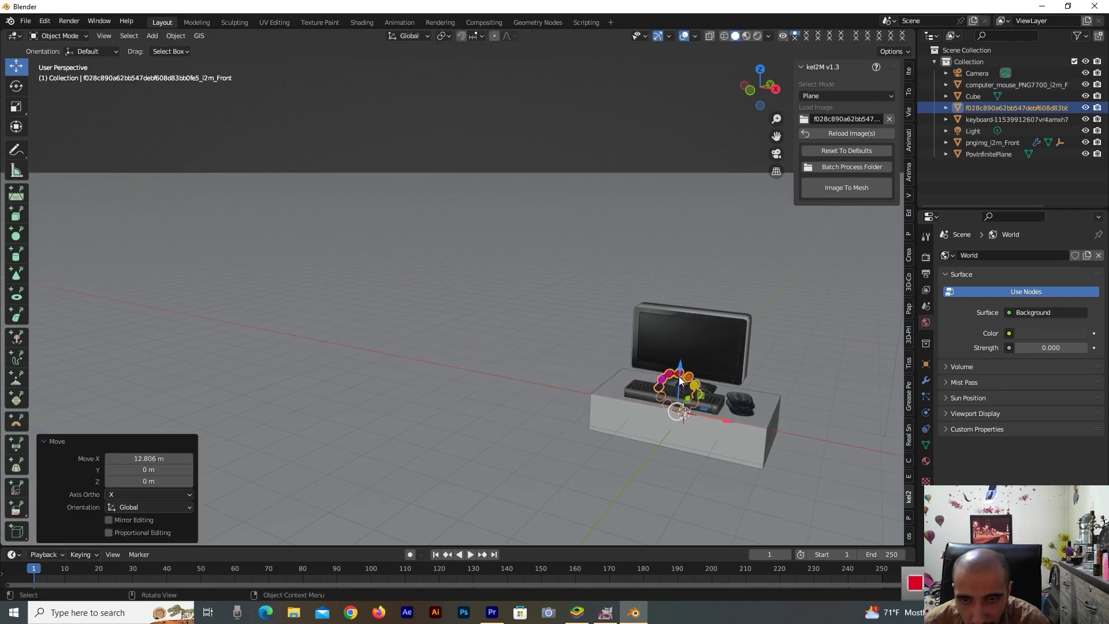
{"action": "key", "text": "g"}
{"action": "key", "text": "z"}
{"action": "left_click", "coordinate": [764, 406]}
{"action": "key", "text": "s"}
{"action": "left_click", "coordinate": [722, 373]}
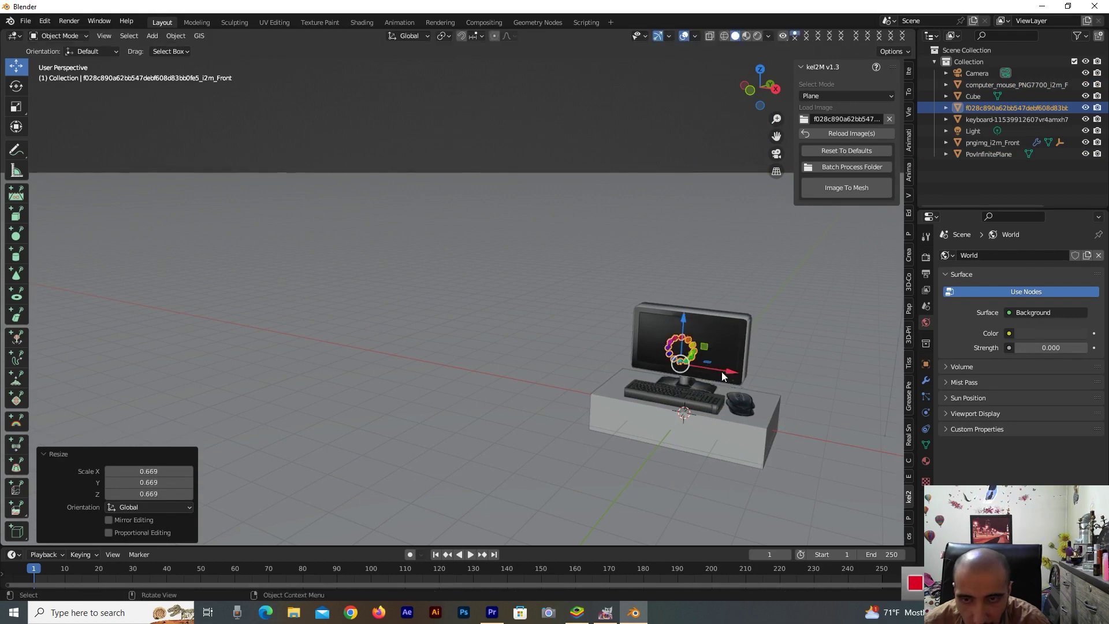
Slide the colour wheel onto the screen and raise it 0.10243 m along Z to centre it
{"action": "middle_click_drag", "start_coordinate": [750, 127], "coordinate": [677, 359]}
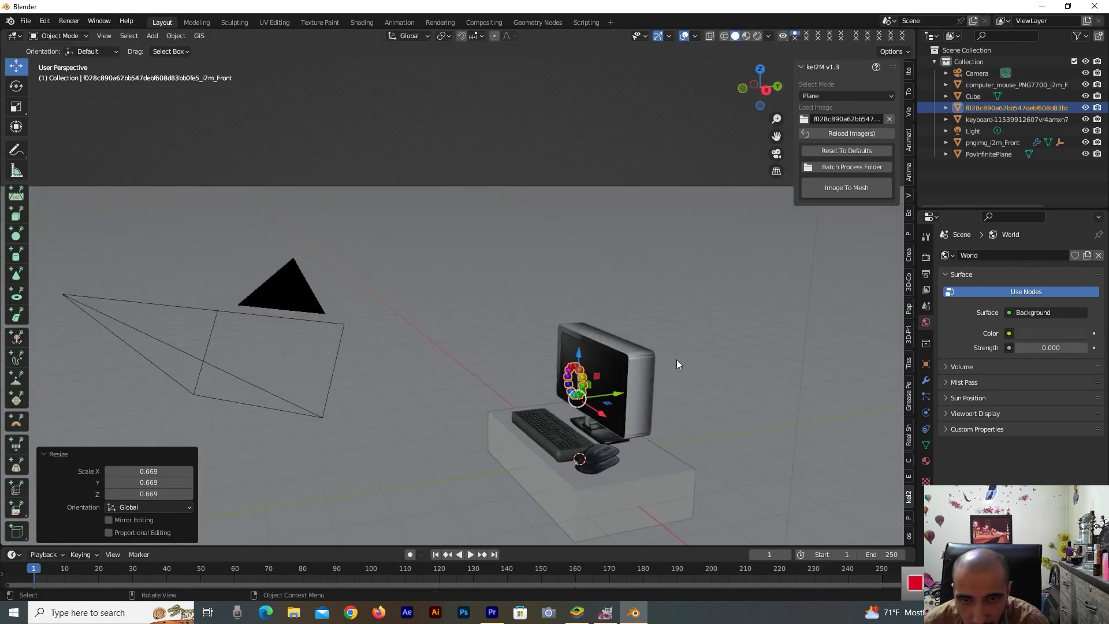
{"action": "scroll", "coordinate": [678, 379], "scroll_direction": "up", "scroll_amount": 4}
{"action": "mouse_move", "coordinate": [702, 478]}
{"action": "left_mouse_down"}
{"action": "mouse_move", "coordinate": [726, 467]}
{"action": "mouse_move", "coordinate": [687, 437]}
{"action": "left_mouse_up"}
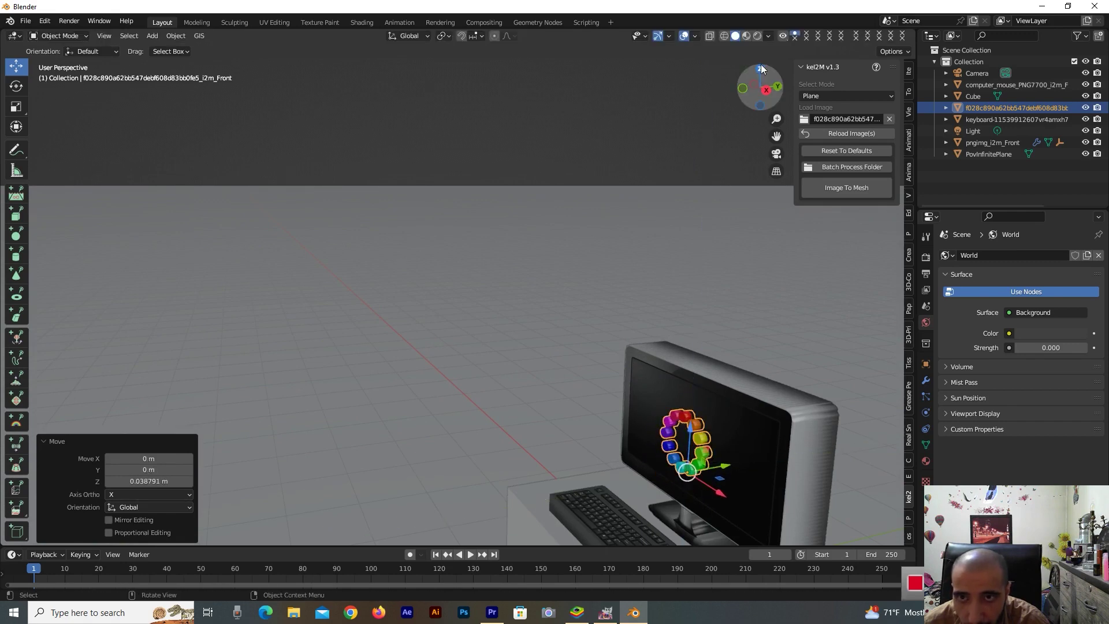
{"action": "left_click", "coordinate": [760, 68]}
{"action": "left_click", "coordinate": [761, 89]}
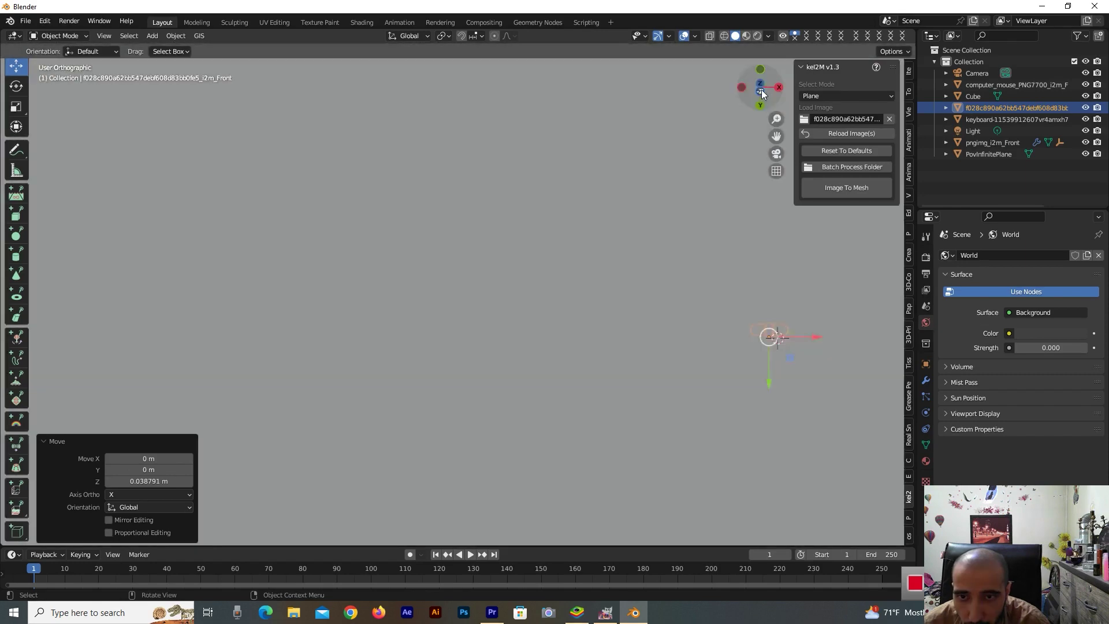
{"action": "left_click", "coordinate": [758, 90]}
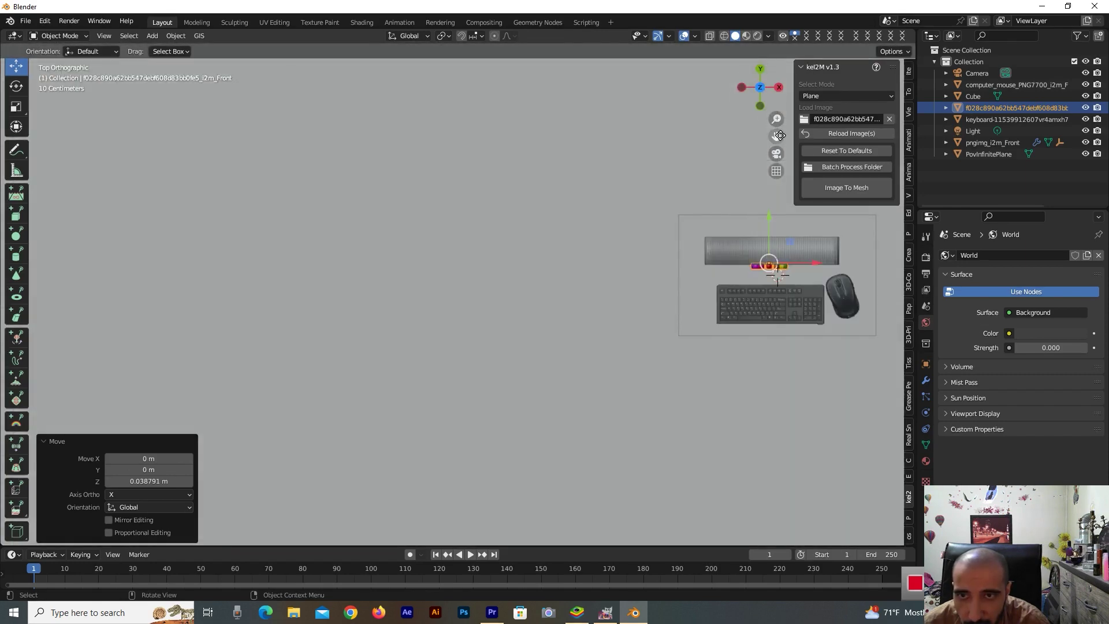
{"action": "left_click_drag", "start_coordinate": [762, 101], "coordinate": [471, 89]}
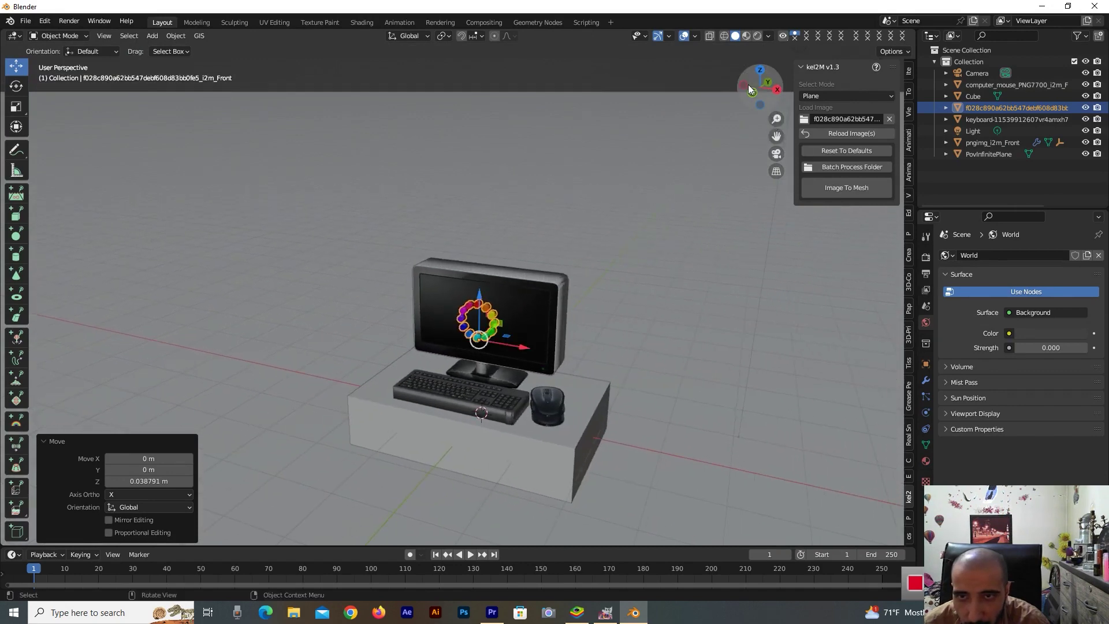
{"action": "left_click_drag", "start_coordinate": [747, 84], "coordinate": [678, 244]}
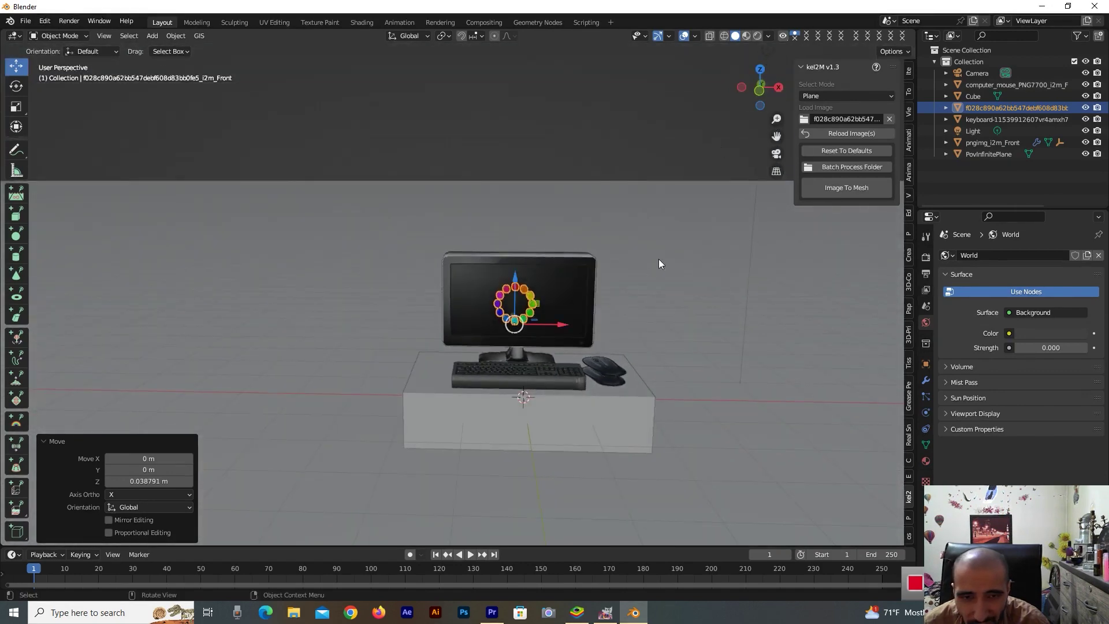
{"action": "left_click_drag", "start_coordinate": [507, 282], "coordinate": [512, 272]}
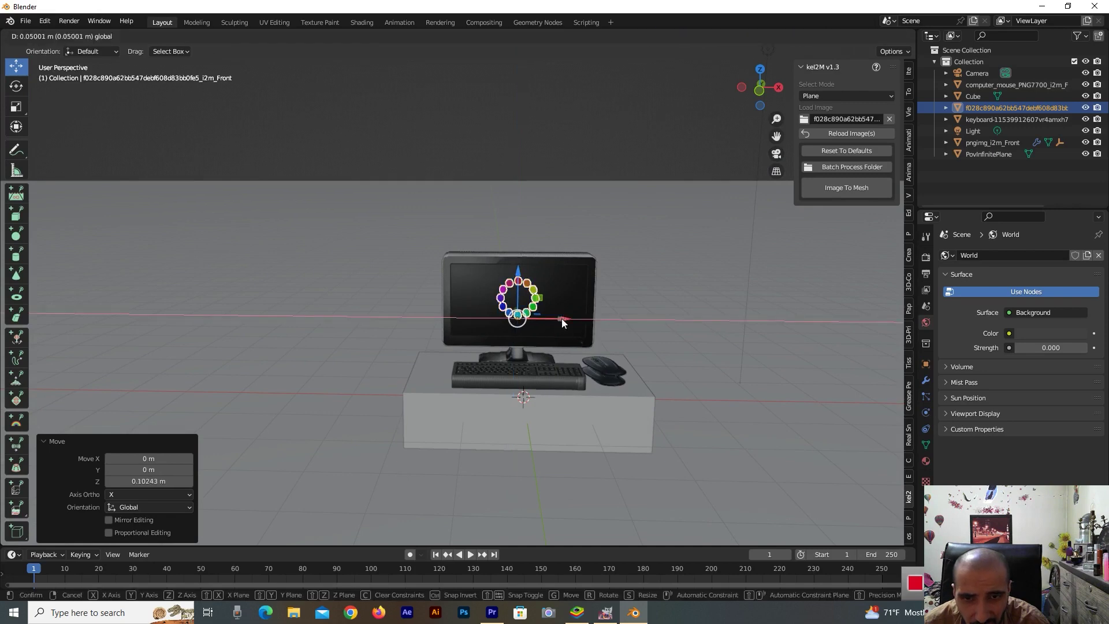
{"action": "left_click", "coordinate": [762, 113]}
{"action": "mouse_move", "coordinate": [756, 109]}
{"action": "left_mouse_down"}
{"action": "mouse_move", "coordinate": [747, 115]}
{"action": "mouse_move", "coordinate": [754, 102]}
{"action": "left_mouse_up"}
{"action": "left_click", "coordinate": [587, 388]}
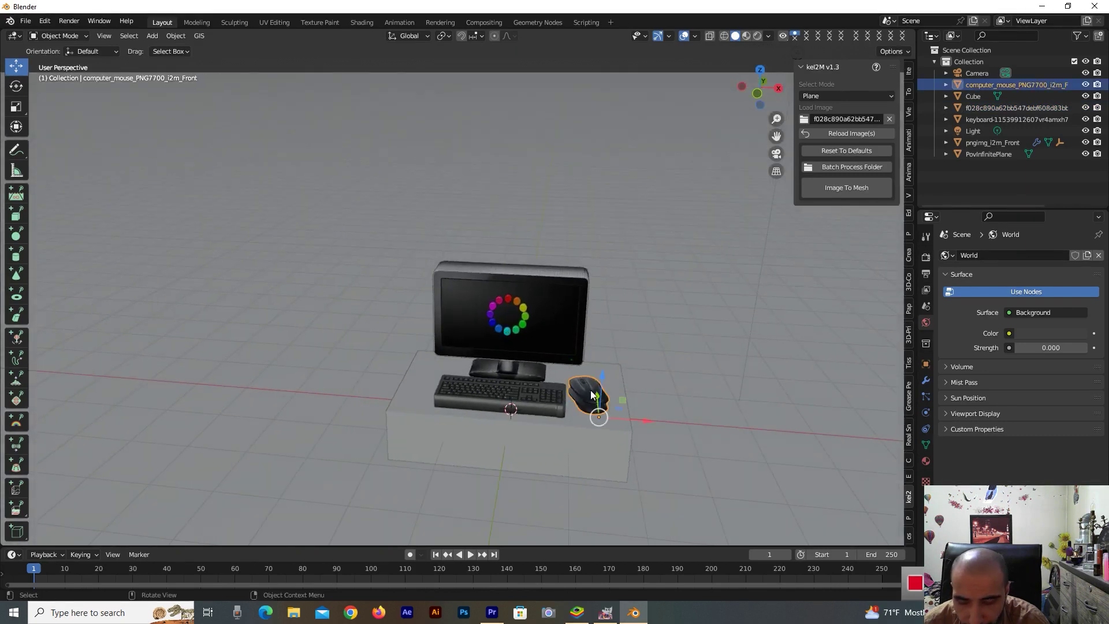
Extrude the computer mouse's outline faces upward in Edit Mode to give it thickness
{"action": "key", "text": "Tab"}
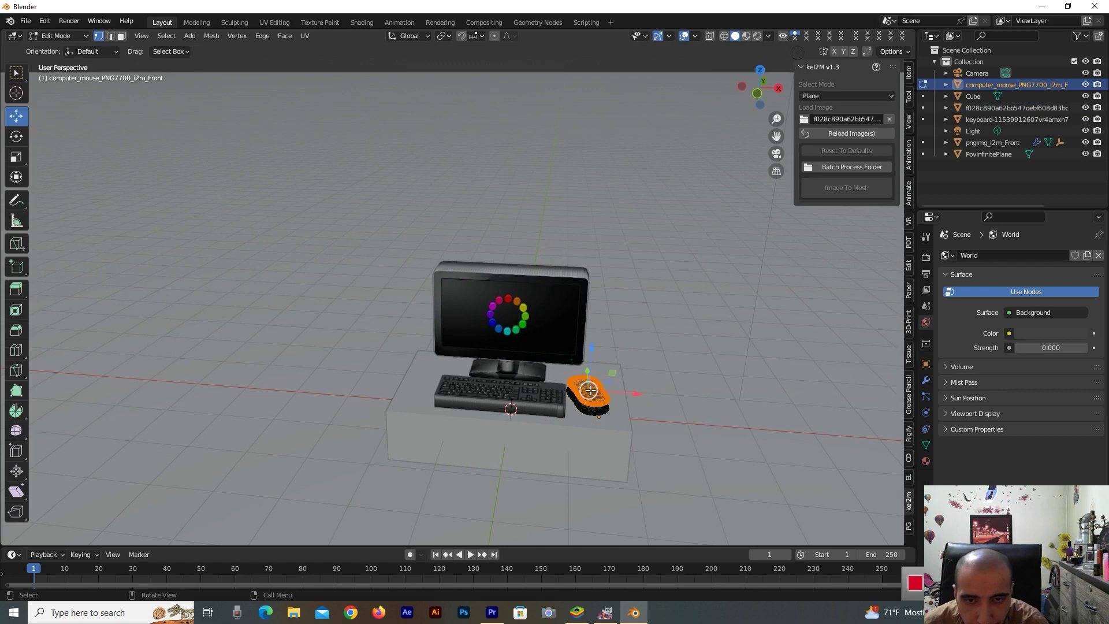
{"action": "key", "text": "e"}
{"action": "right_click", "coordinate": [595, 391]}
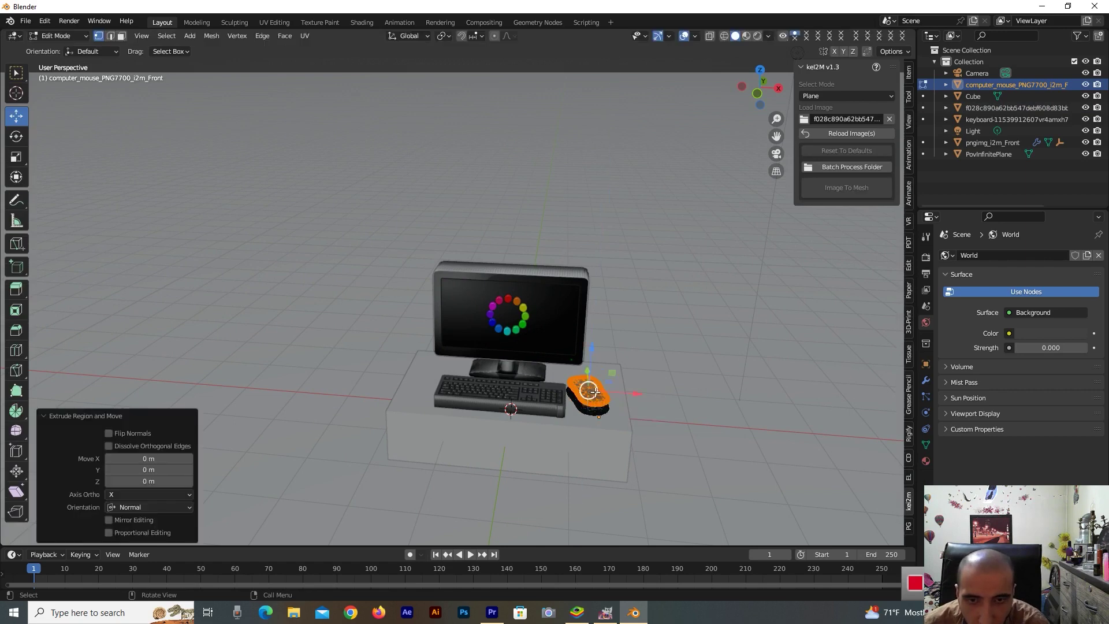
{"action": "left_click_drag", "start_coordinate": [587, 356], "coordinate": [593, 345]}
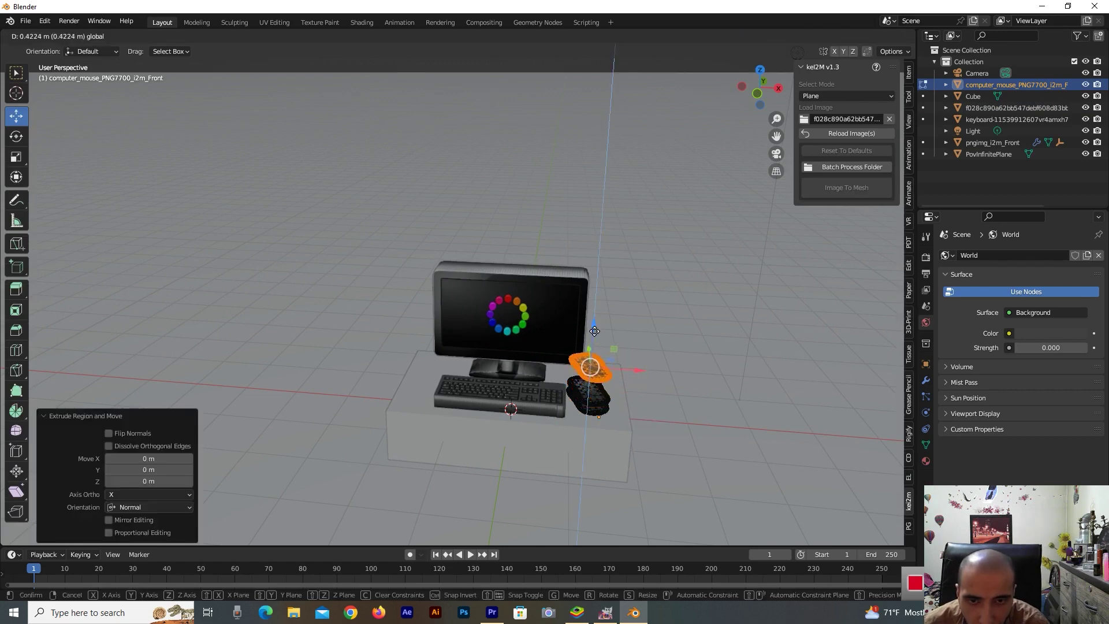
{"action": "left_click", "coordinate": [593, 345]}
{"action": "key", "text": "x"}
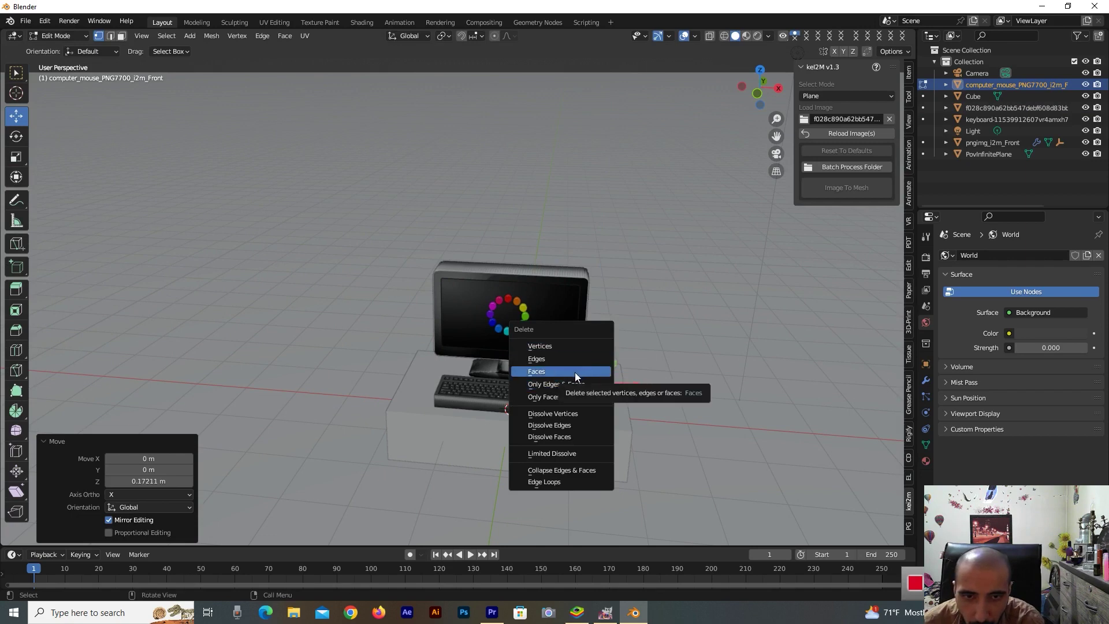
{"action": "key", "text": "Tab"}
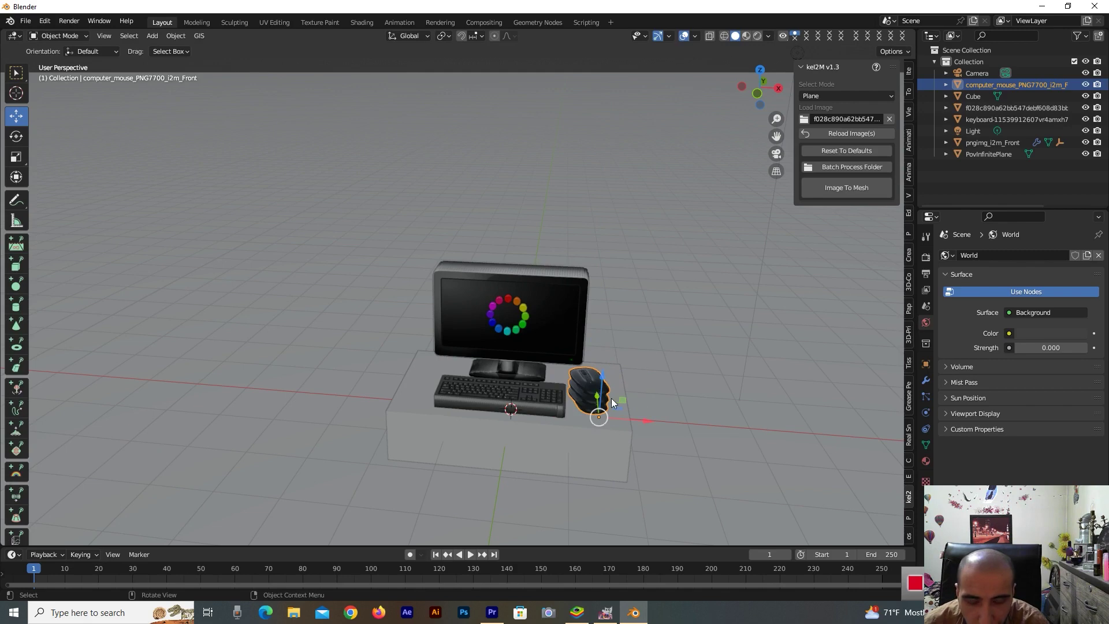
Flatten the mouse body slightly, then return to Object Mode with nothing selected
{"action": "key", "text": "ctrl"}
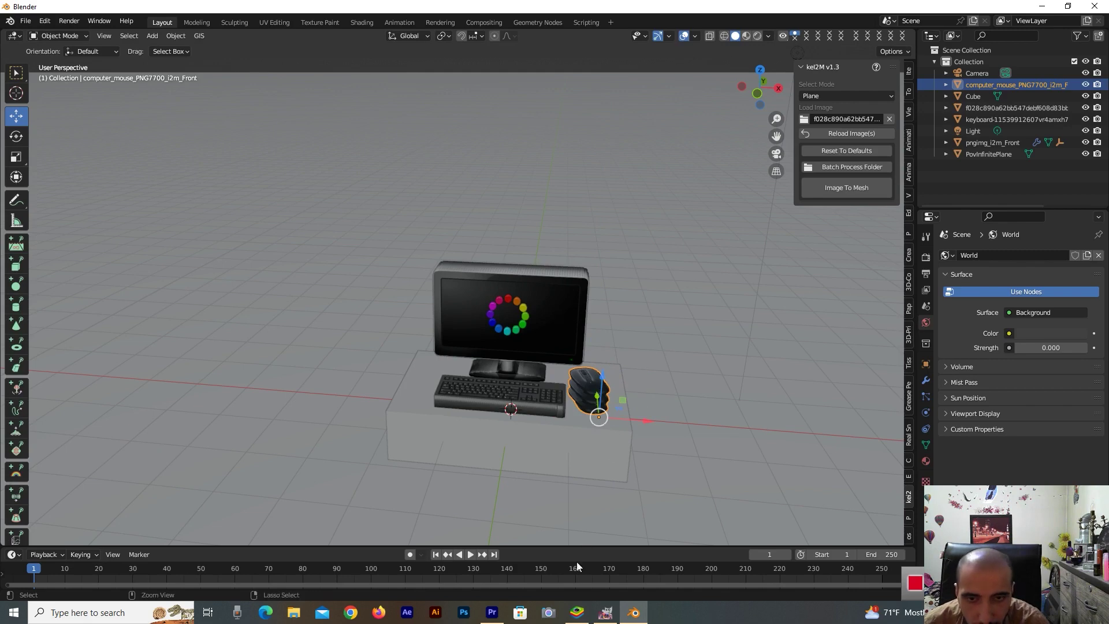
{"action": "key", "text": "Tab"}
{"action": "key", "text": "ctrl+z"}
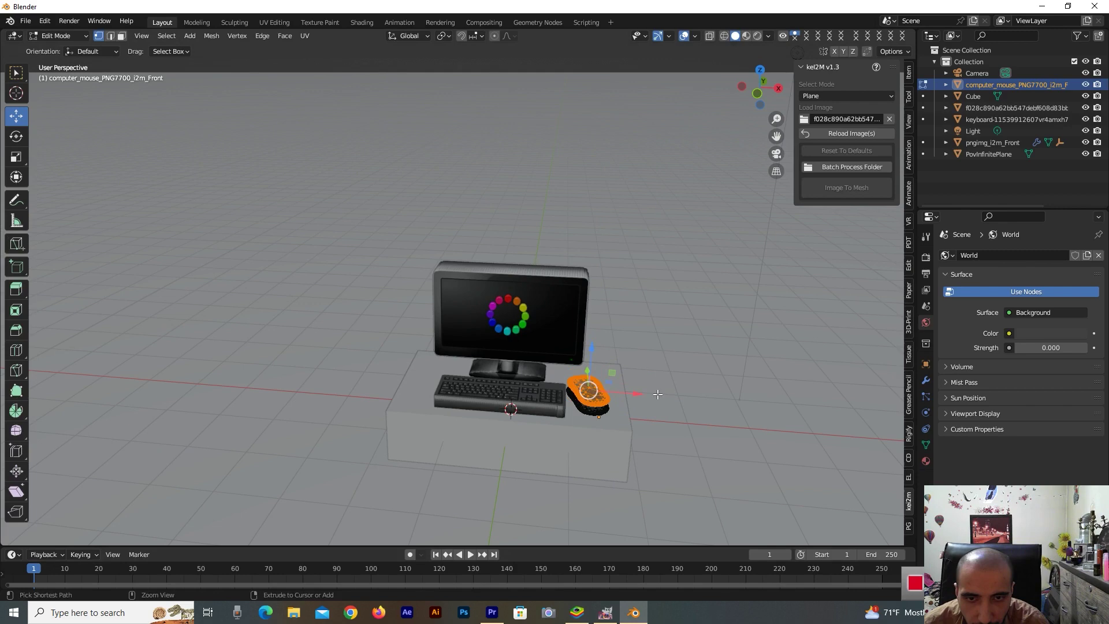
{"action": "key", "text": "alt+a"}
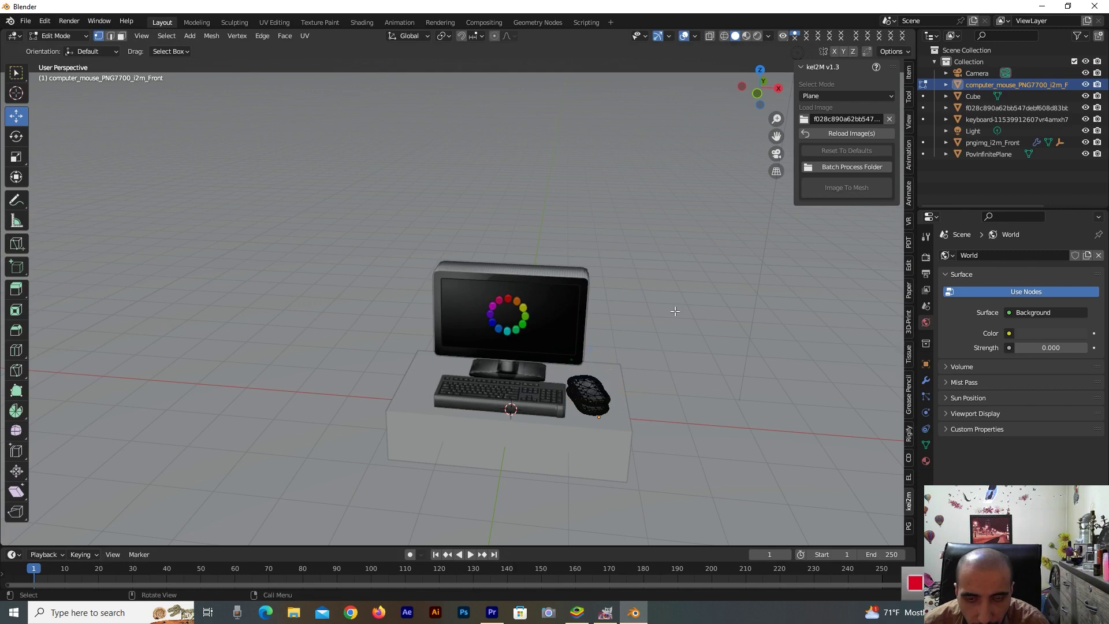
{"action": "key", "text": "Tab"}
{"action": "left_click", "coordinate": [678, 314]}
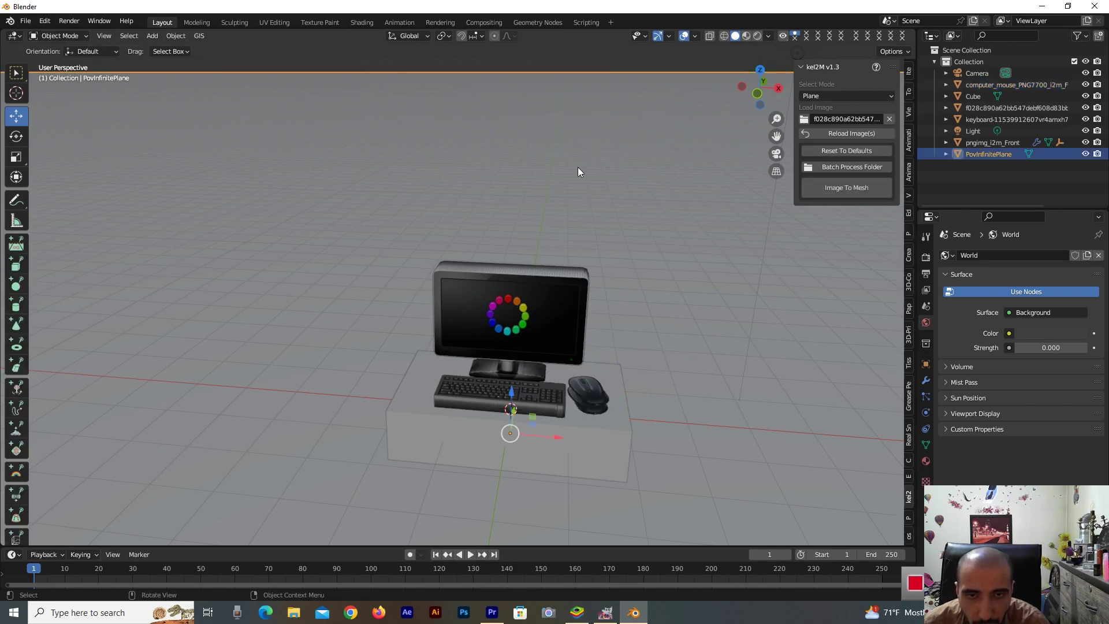
Switch the viewport to Rendered shading and orbit lower to view the pink-lit desk scene
{"action": "scroll", "coordinate": [771, 165], "scroll_direction": "down", "scroll_amount": 2}
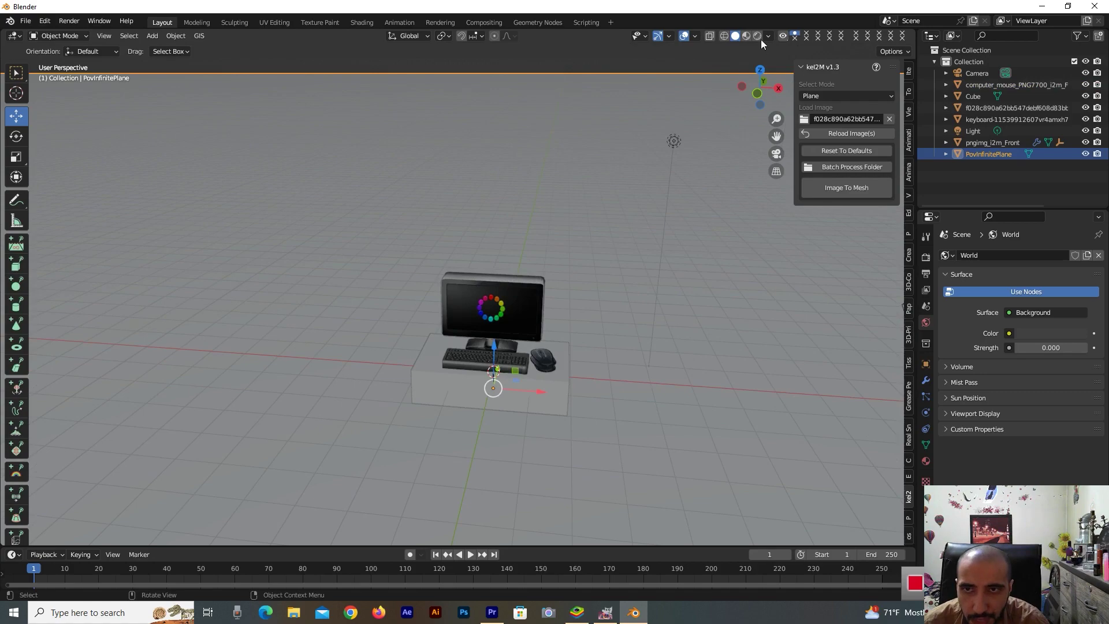
{"action": "left_click", "coordinate": [757, 36]}
{"action": "left_click_drag", "start_coordinate": [745, 91], "coordinate": [752, 60]}
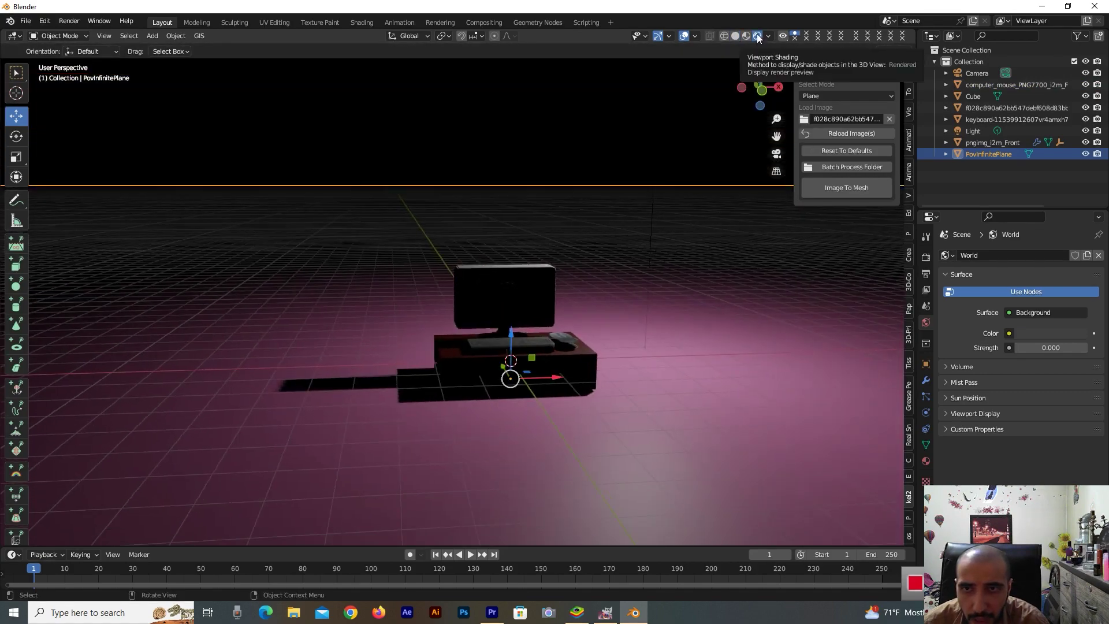
{"action": "left_click_drag", "start_coordinate": [760, 96], "coordinate": [748, 93]}
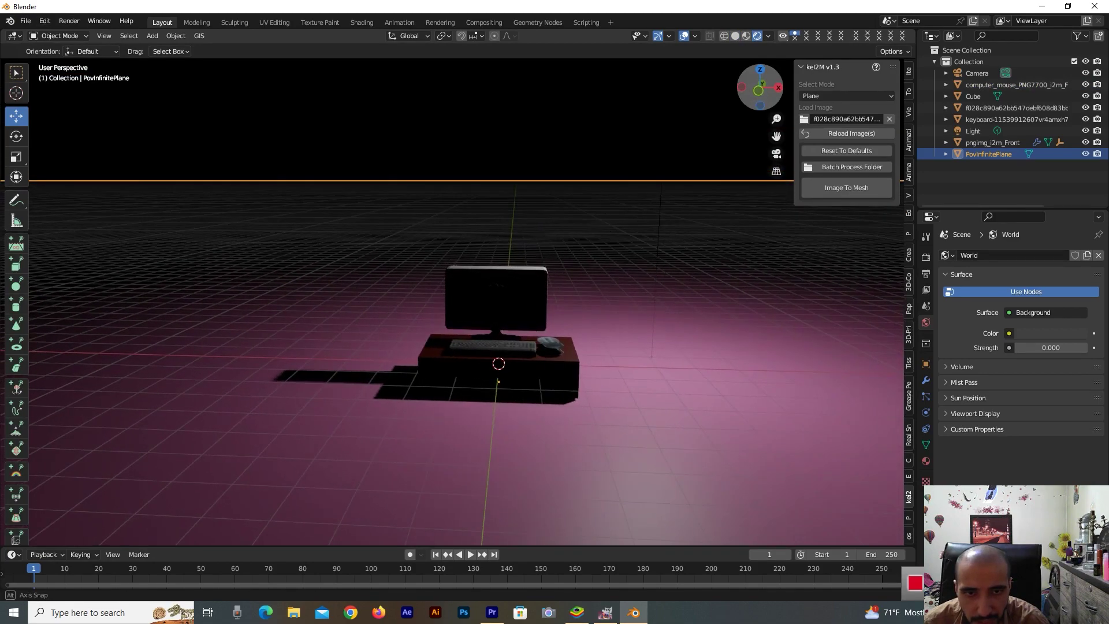
{"action": "scroll", "coordinate": [576, 296], "scroll_direction": "down", "scroll_amount": 2}
{"action": "scroll", "coordinate": [577, 297], "scroll_direction": "up", "scroll_amount": 2}
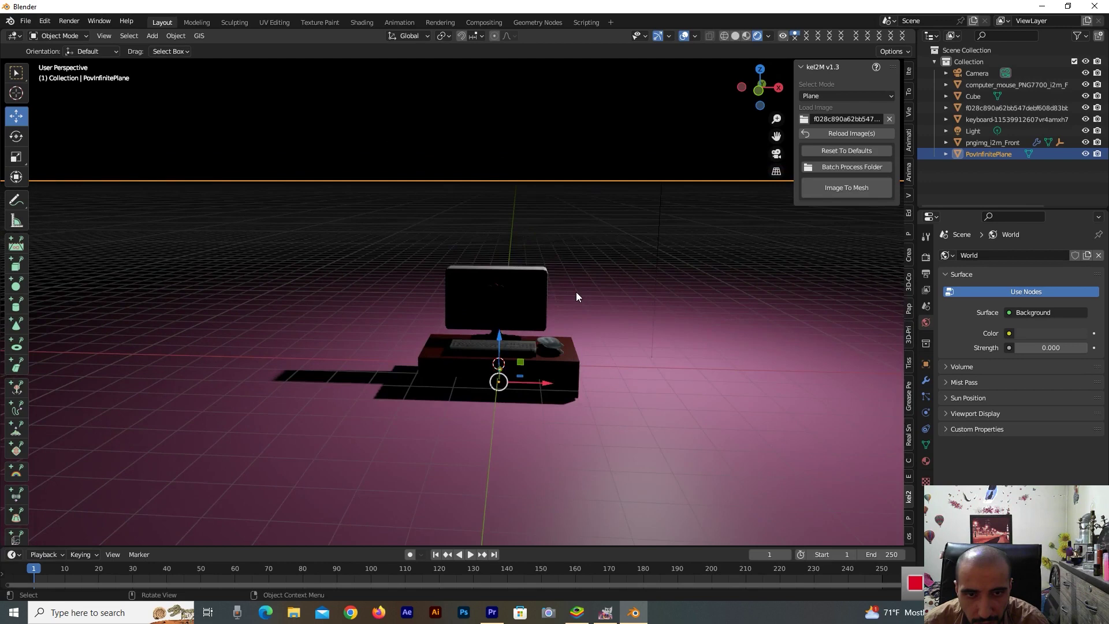
{"action": "scroll", "coordinate": [577, 297], "scroll_direction": "up", "scroll_amount": 1}
{"action": "left_click", "coordinate": [551, 322]}
Scale the monitor, keyboard, mouse, desk cube and colour ring together by about 1.59
{"action": "left_click", "coordinate": [534, 367], "text": "shift"}
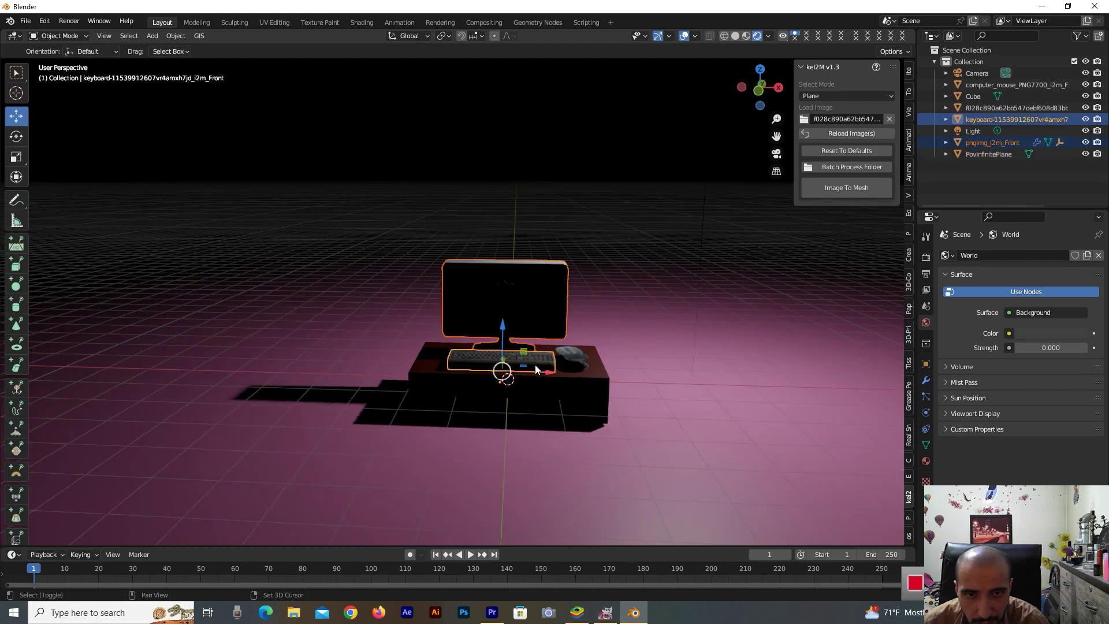
{"action": "left_click", "coordinate": [576, 356], "text": "shift"}
{"action": "left_click", "coordinate": [568, 377], "text": "shift"}
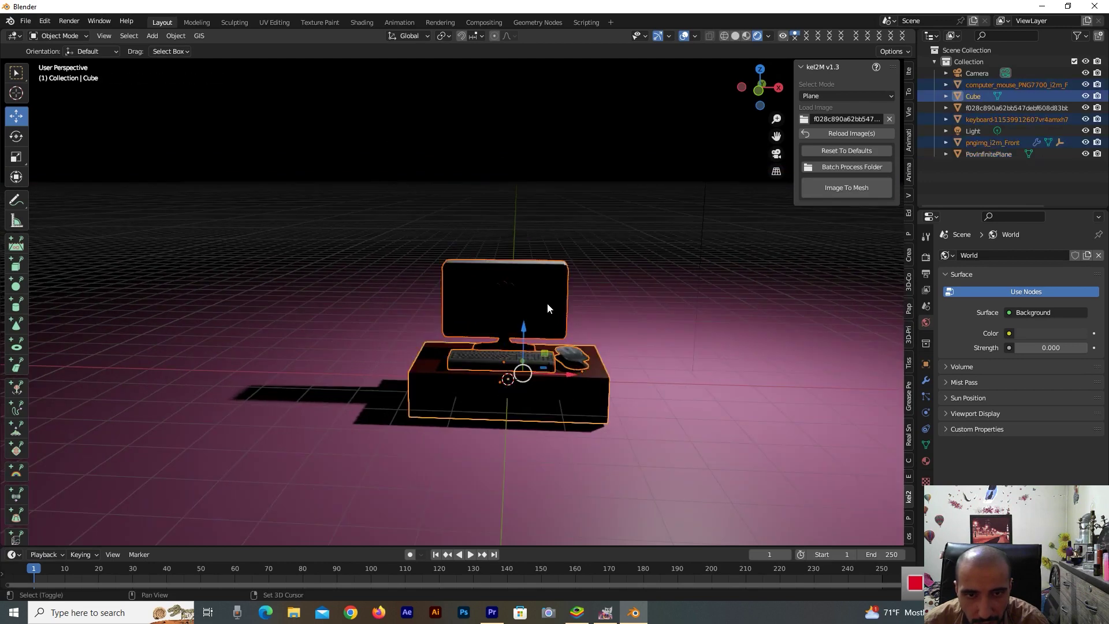
{"action": "left_click", "coordinate": [517, 301], "text": "shift"}
{"action": "key", "text": "s"}
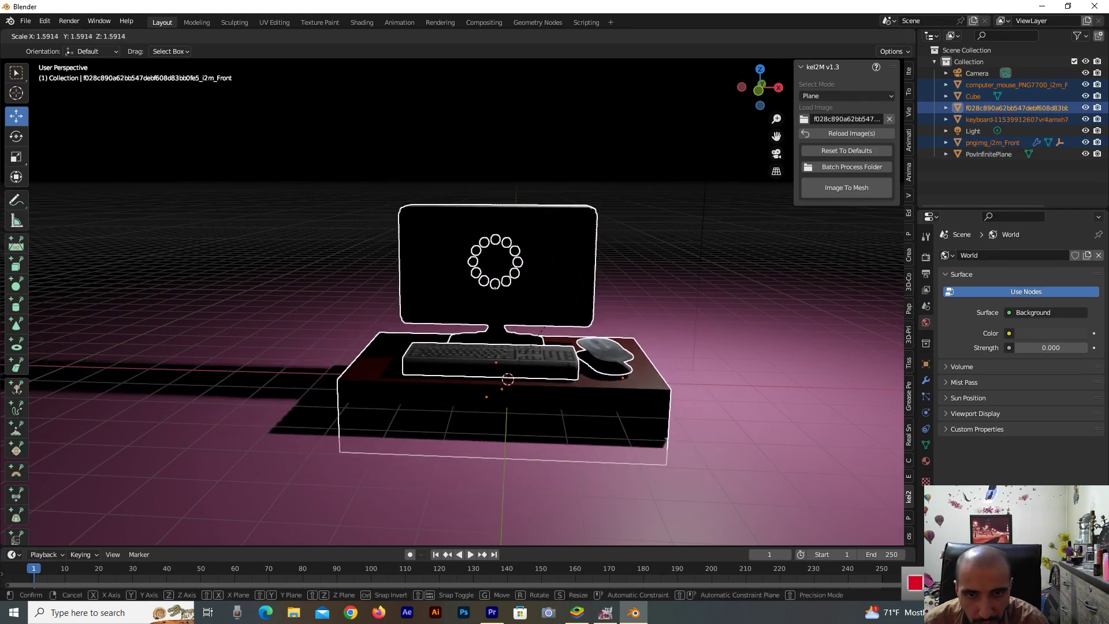
{"action": "left_click", "coordinate": [772, 288]}
{"action": "scroll", "coordinate": [753, 288], "scroll_direction": "down", "scroll_amount": 2}
{"action": "scroll", "coordinate": [749, 281], "scroll_direction": "up", "scroll_amount": 1}
{"action": "scroll", "coordinate": [747, 275], "scroll_direction": "down", "scroll_amount": 1}
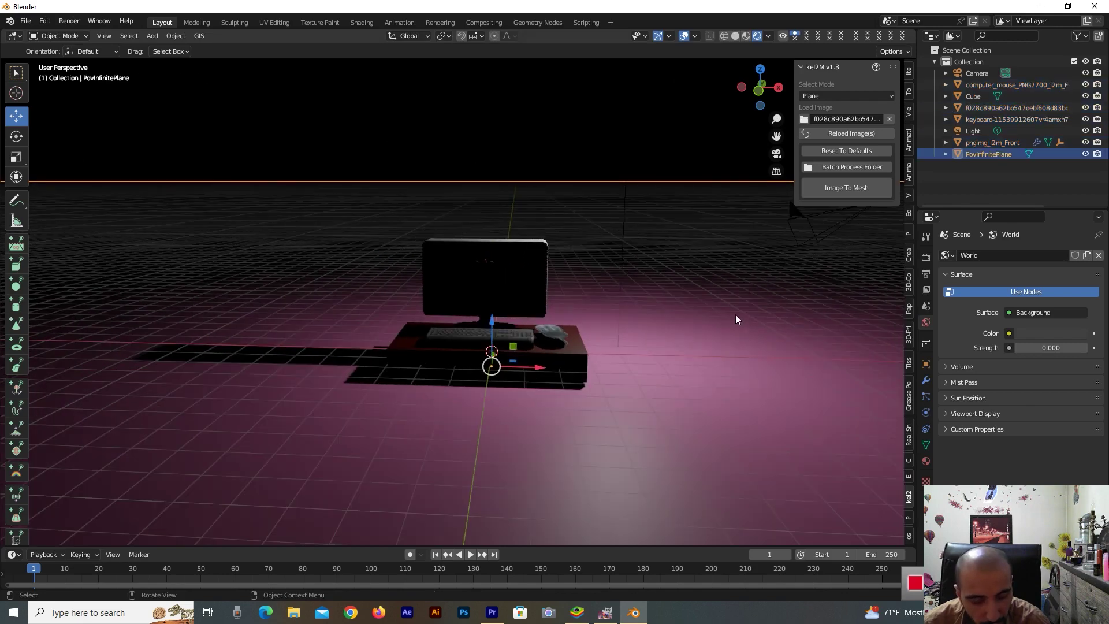
{"action": "key", "text": "shift+a"}
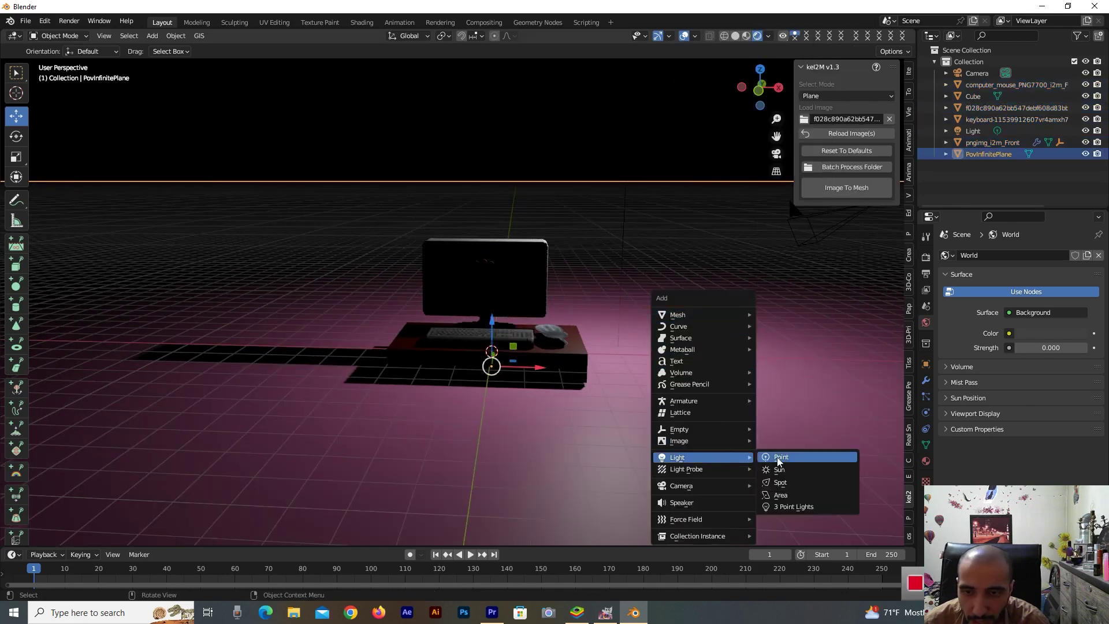
Add an Area light lifted 5.8654 m above the desk and scaled to 19.832
{"action": "left_click", "coordinate": [791, 494]}
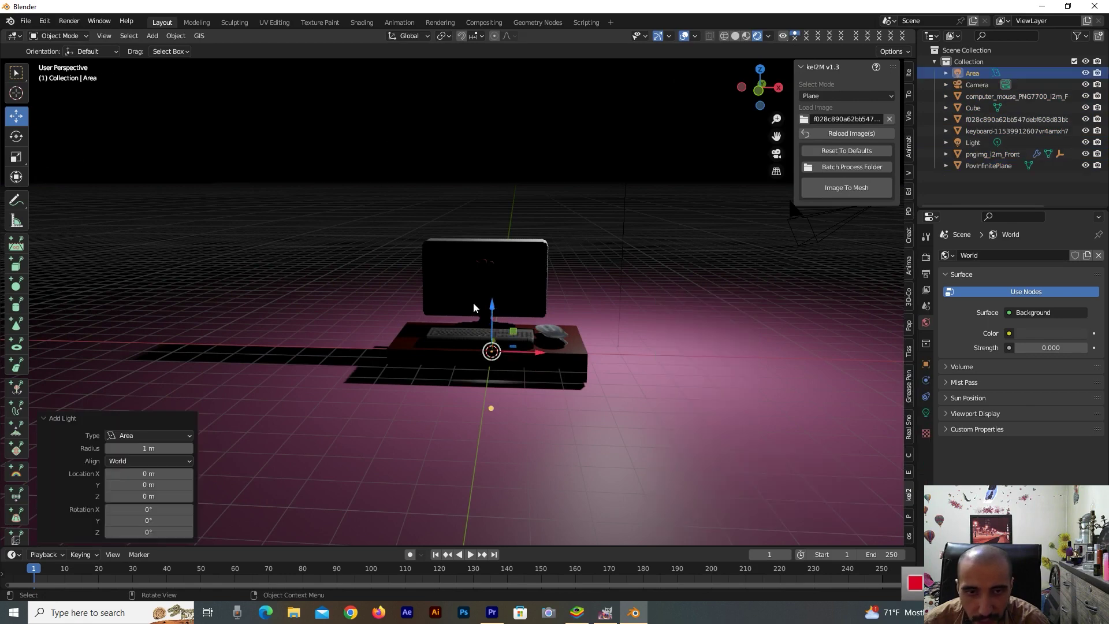
{"action": "left_click_drag", "start_coordinate": [494, 314], "coordinate": [502, 121]}
{"action": "key", "text": "s"}
{"action": "left_click", "coordinate": [786, 339]}
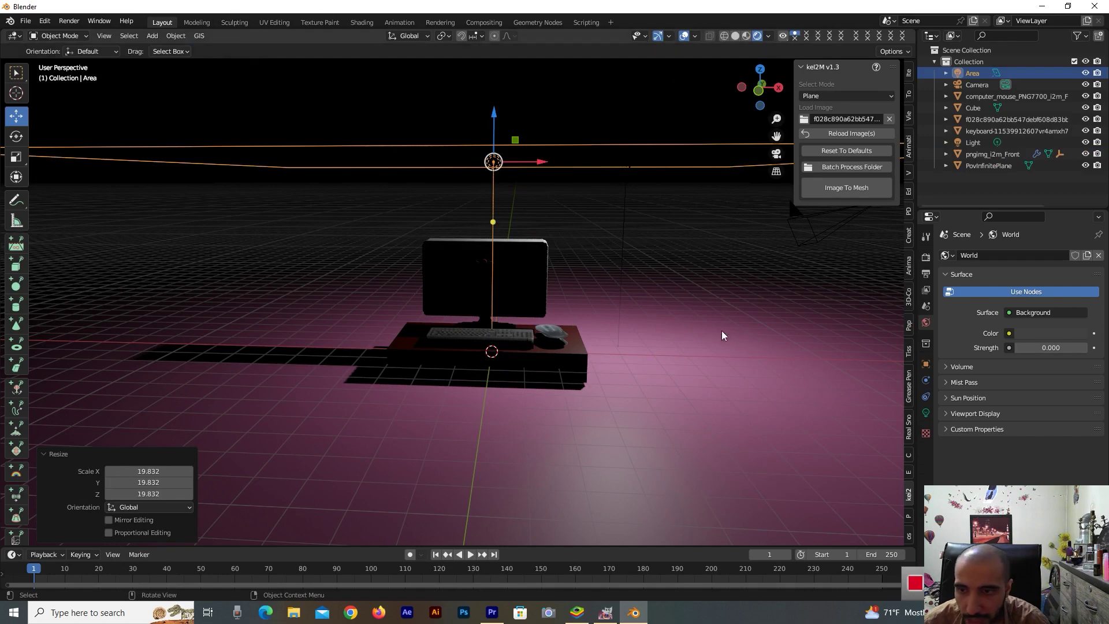
Set the Area light's power to 1000 W
{"action": "left_click", "coordinate": [926, 412]}
{"action": "left_click", "coordinate": [1057, 335]}
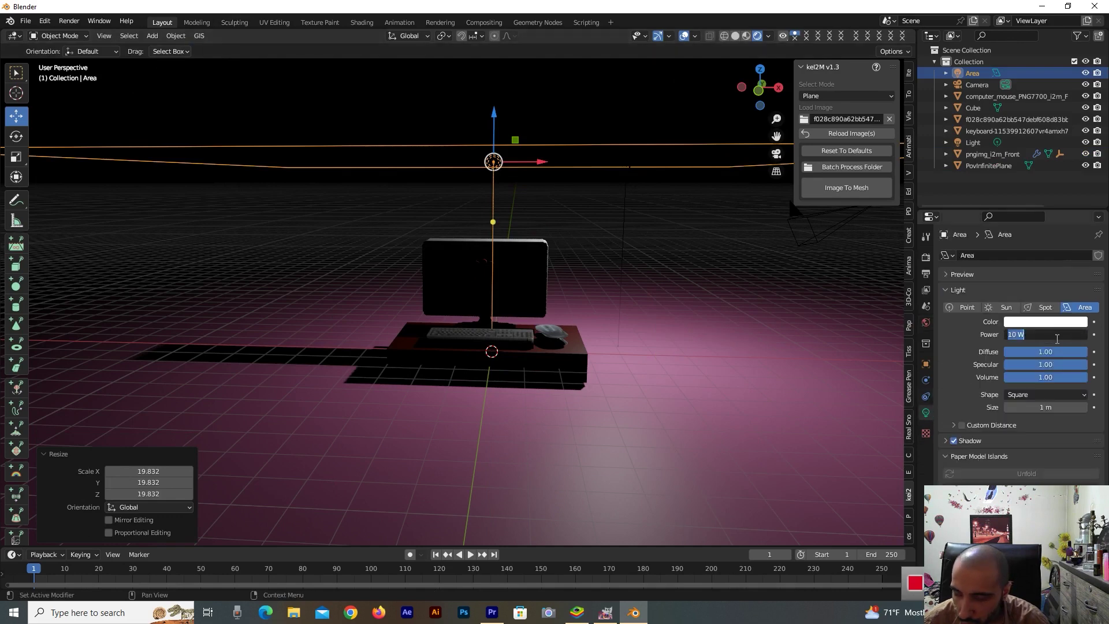
{"action": "key", "text": "Return"}
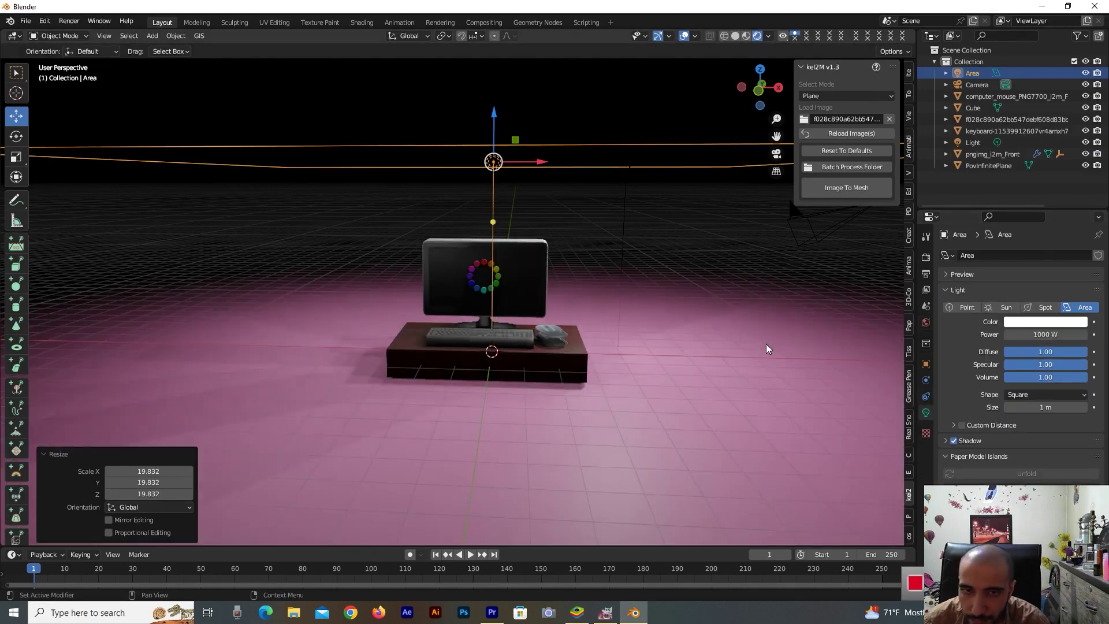
{"action": "scroll", "coordinate": [612, 326], "scroll_direction": "down", "scroll_amount": 1}
{"action": "left_click_drag", "start_coordinate": [751, 65], "coordinate": [669, 103]}
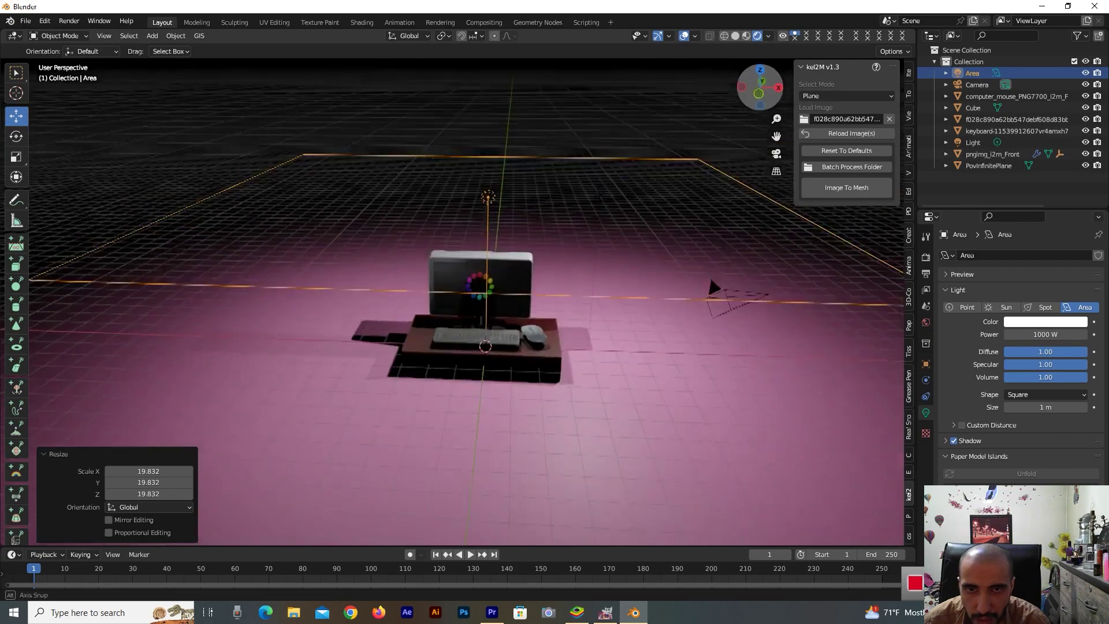
Raise the Area light and duplicate it into Area.002 and Area.003, spreading them along X and Y
{"action": "left_click_drag", "start_coordinate": [490, 159], "coordinate": [479, 136]}
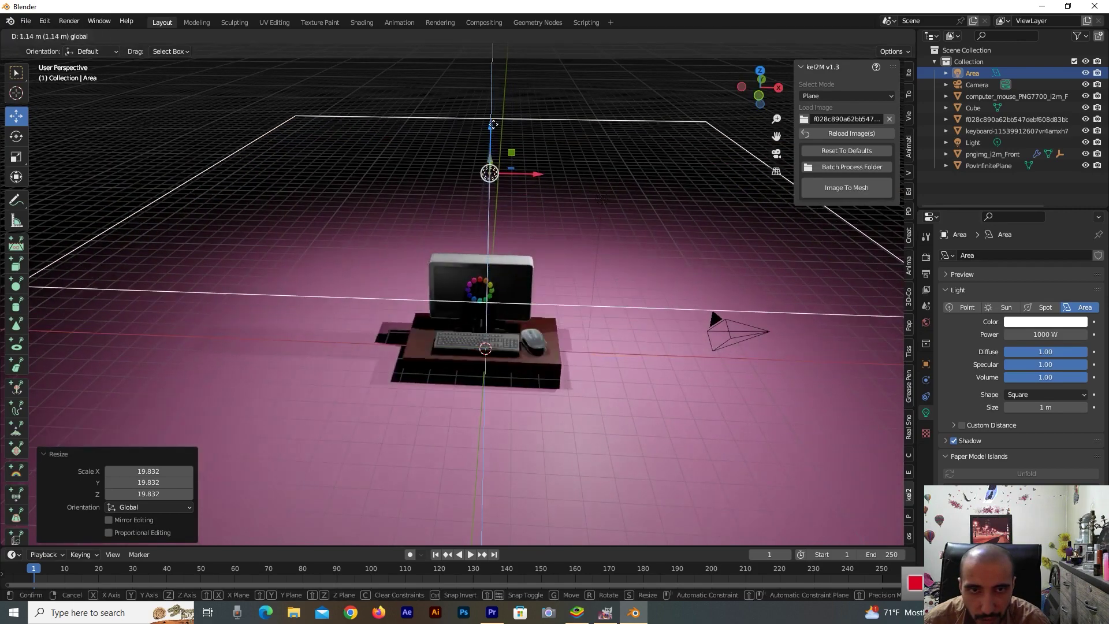
{"action": "key", "text": "shift+d"}
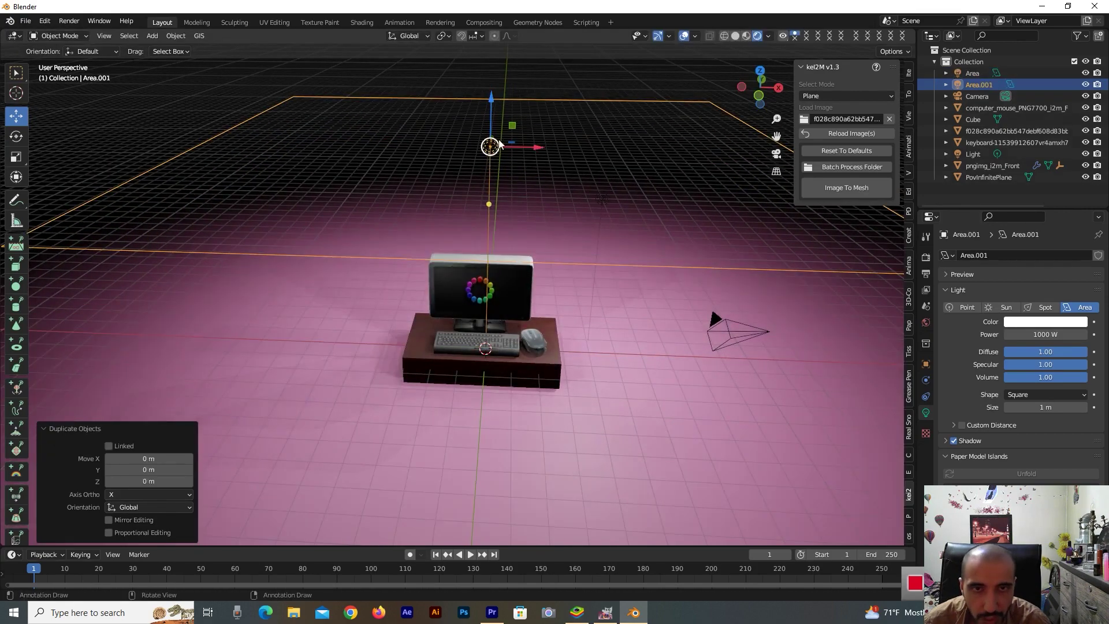
{"action": "left_click_drag", "start_coordinate": [522, 147], "coordinate": [317, 182]}
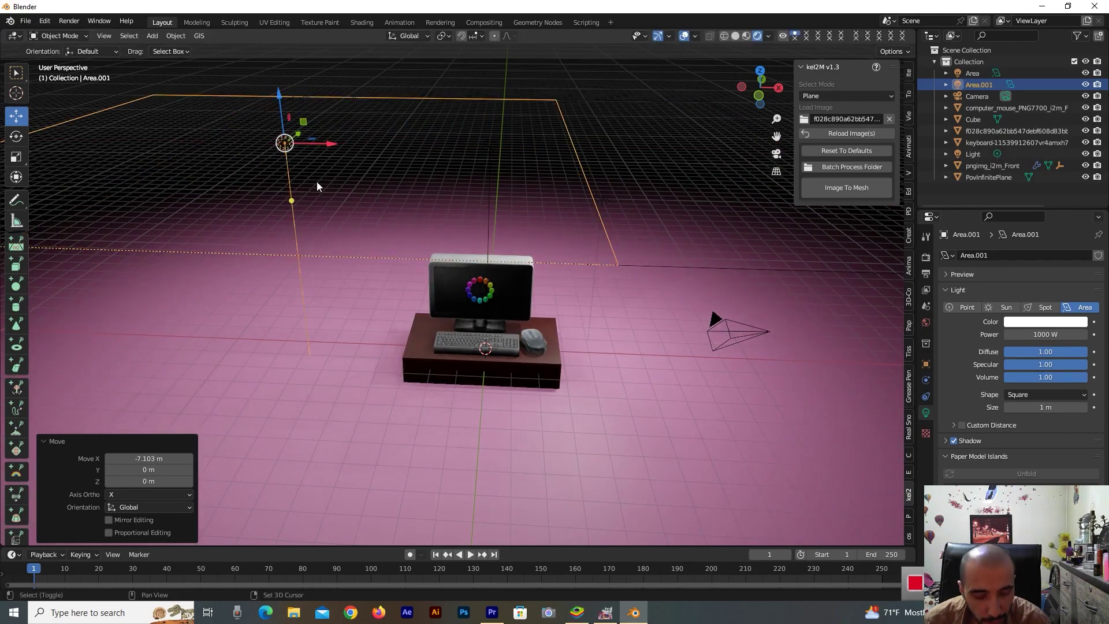
{"action": "key", "text": "shift+d"}
{"action": "right_click", "coordinate": [317, 181]}
{"action": "left_click_drag", "start_coordinate": [298, 138], "coordinate": [226, 278]}
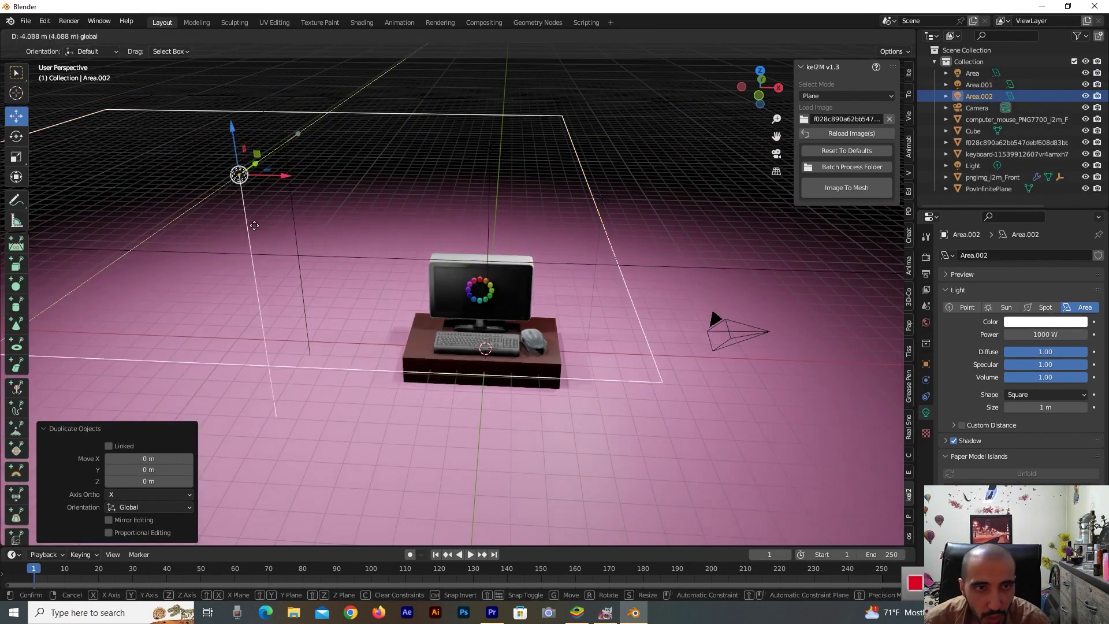
{"action": "key", "text": "shift+d"}
{"action": "right_click", "coordinate": [227, 261]}
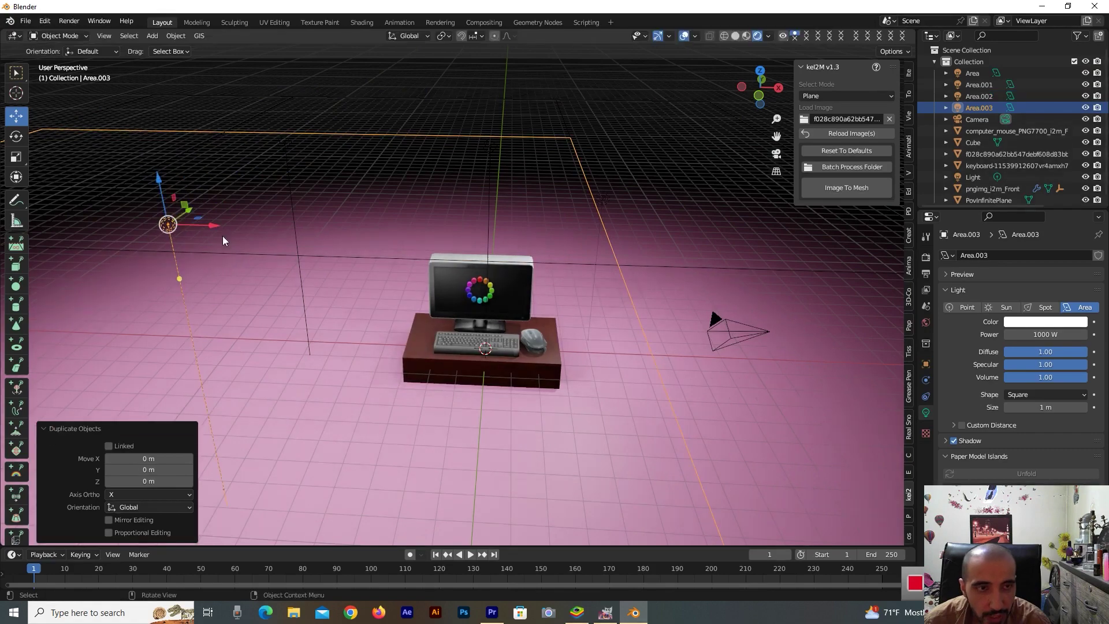
{"action": "left_click_drag", "start_coordinate": [208, 228], "coordinate": [491, 298]}
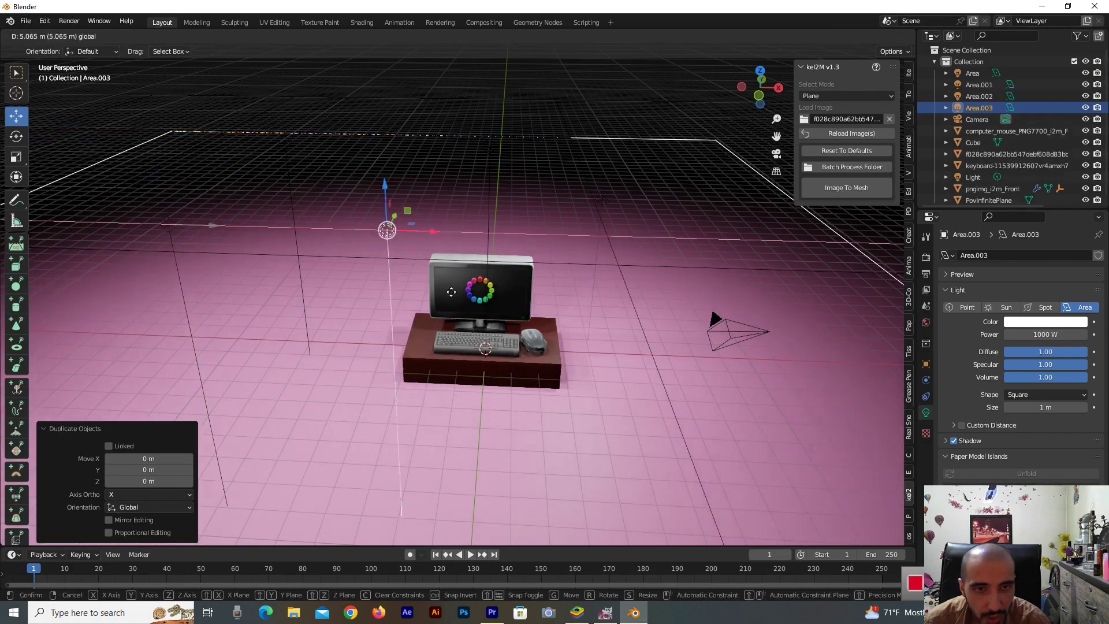
Duplicate Area.003 into Area.004, placed to the side along X and pushed back along Y
{"action": "key", "text": "shift+d"}
{"action": "right_click", "coordinate": [491, 297]}
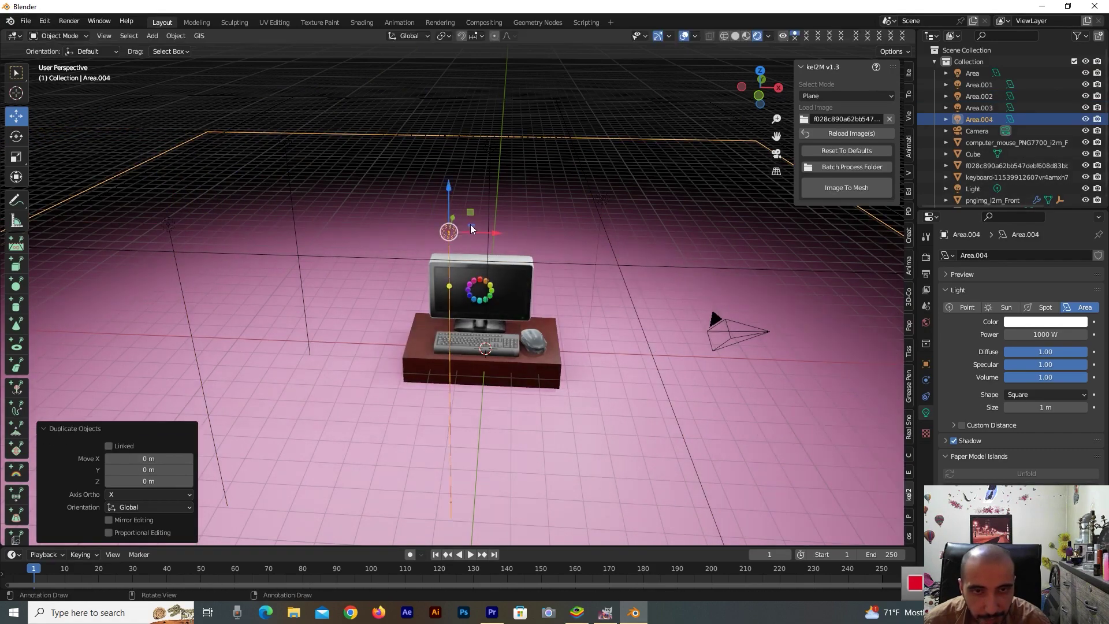
{"action": "key", "text": "g"}
{"action": "left_click", "coordinate": [637, 227]}
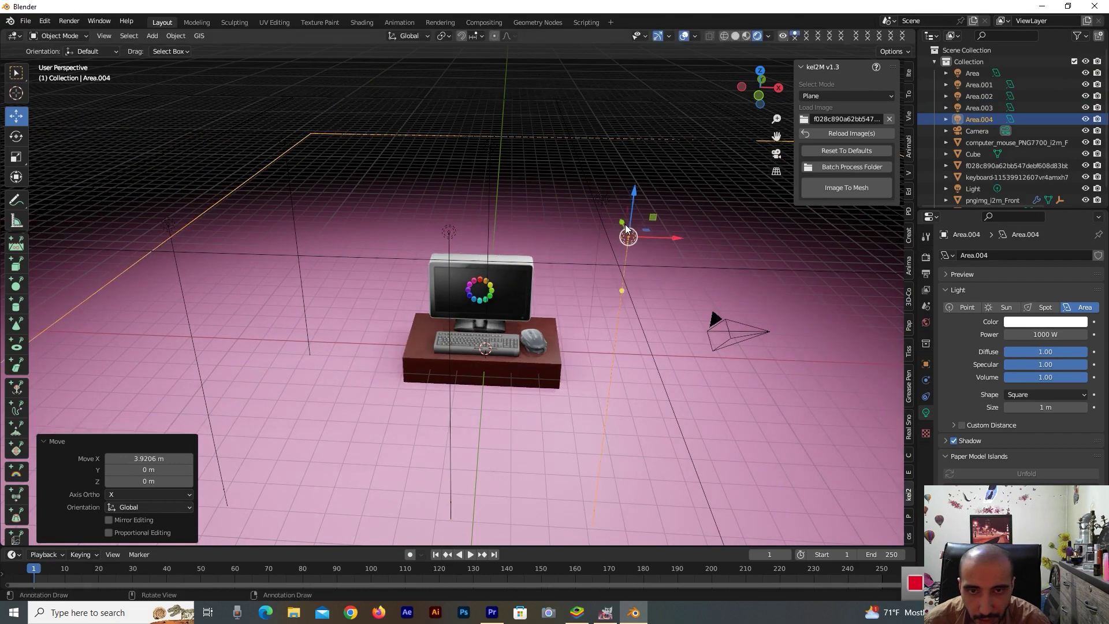
{"action": "left_click_drag", "start_coordinate": [625, 228], "coordinate": [607, 107]}
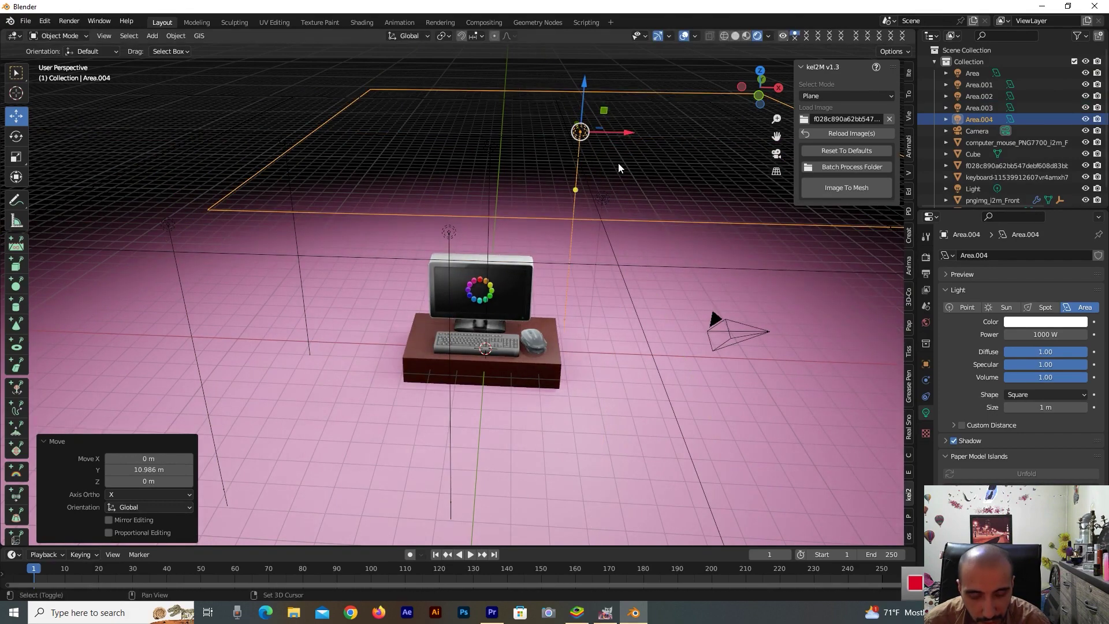
Duplicate Area.004 into Area.005 on the opposite side along X, about 9 m along Y
{"action": "key", "text": "shift+d"}
{"action": "key", "text": "x"}
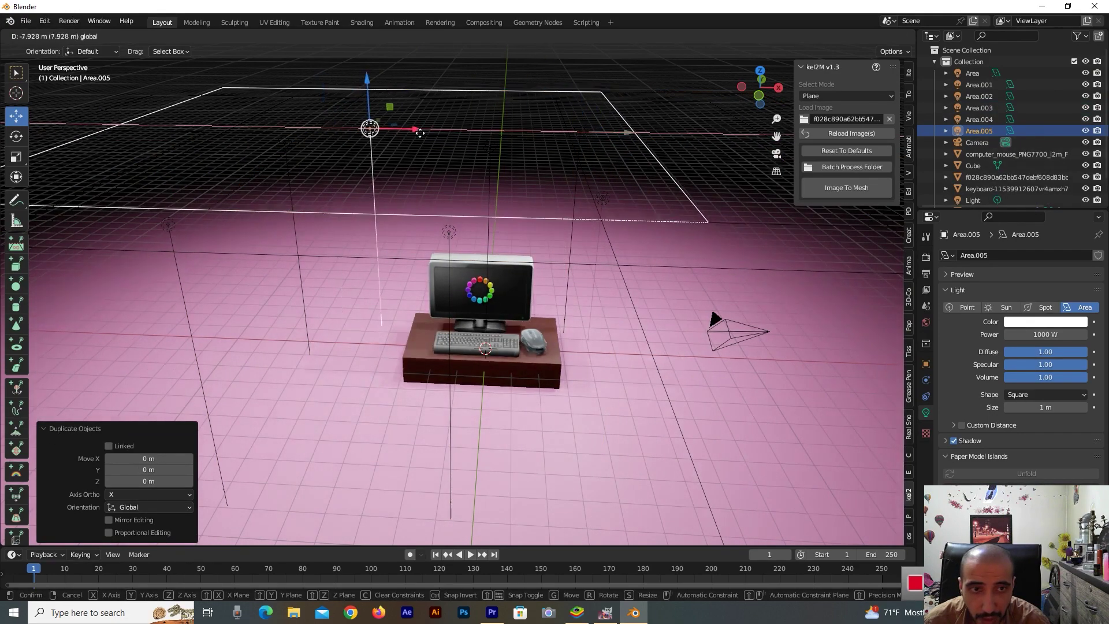
{"action": "left_click", "coordinate": [420, 132]}
{"action": "key", "text": "g"}
{"action": "key", "text": "y"}
{"action": "left_click", "coordinate": [838, 235]}
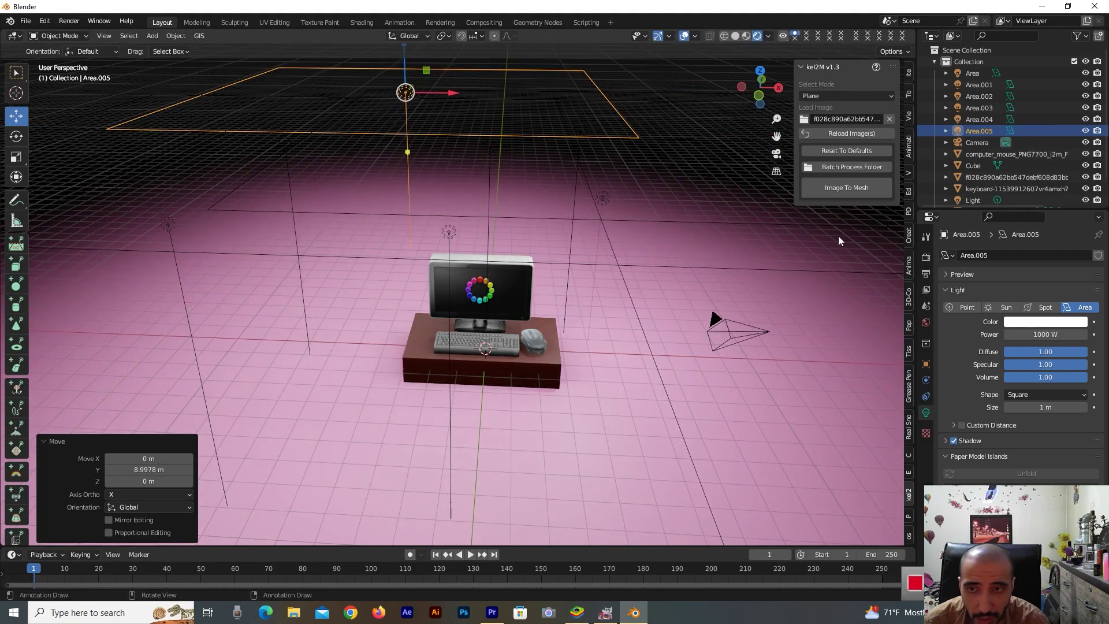
{"action": "left_click_drag", "start_coordinate": [761, 102], "coordinate": [744, 179]}
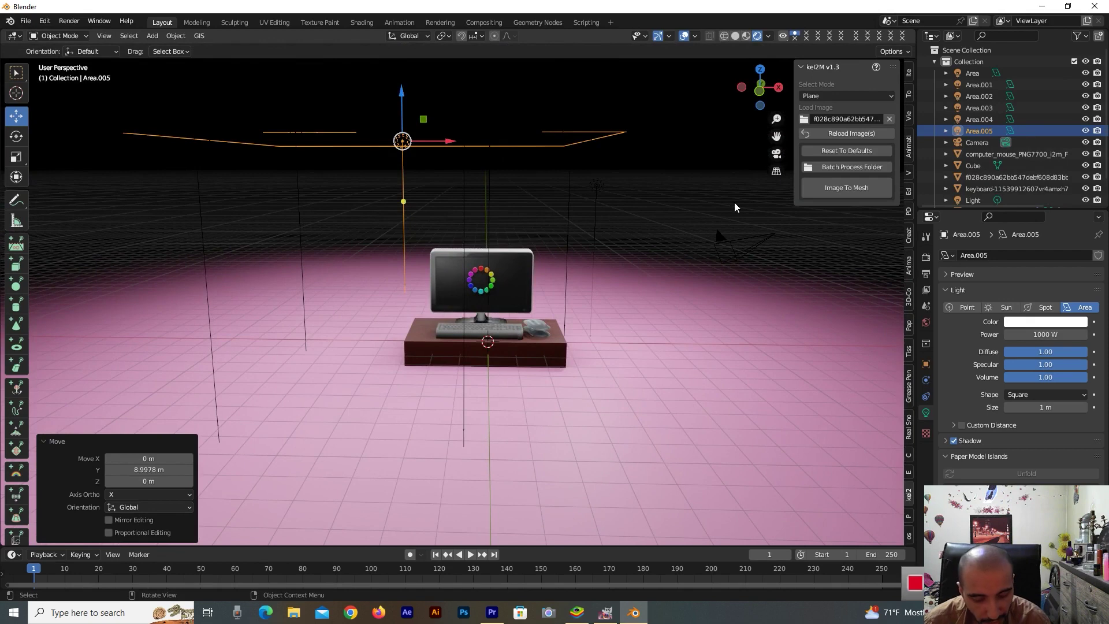
Select the camera, then shift and dolly it 3.1154 m along local Z to centre the desk setup
{"action": "key", "text": "KP_0"}
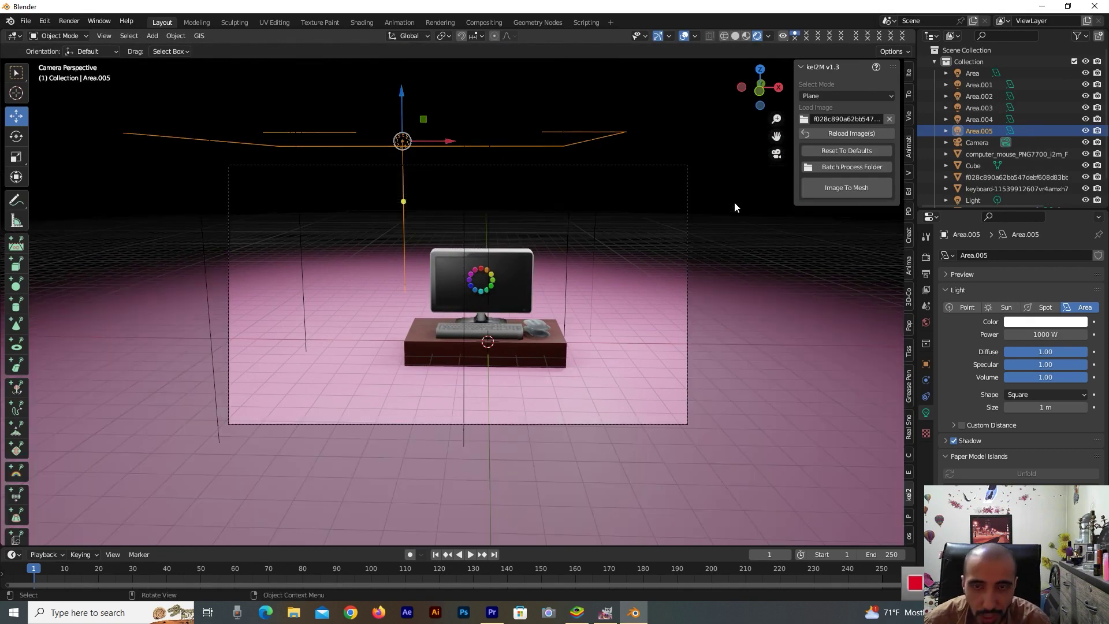
{"action": "left_click", "coordinate": [686, 329]}
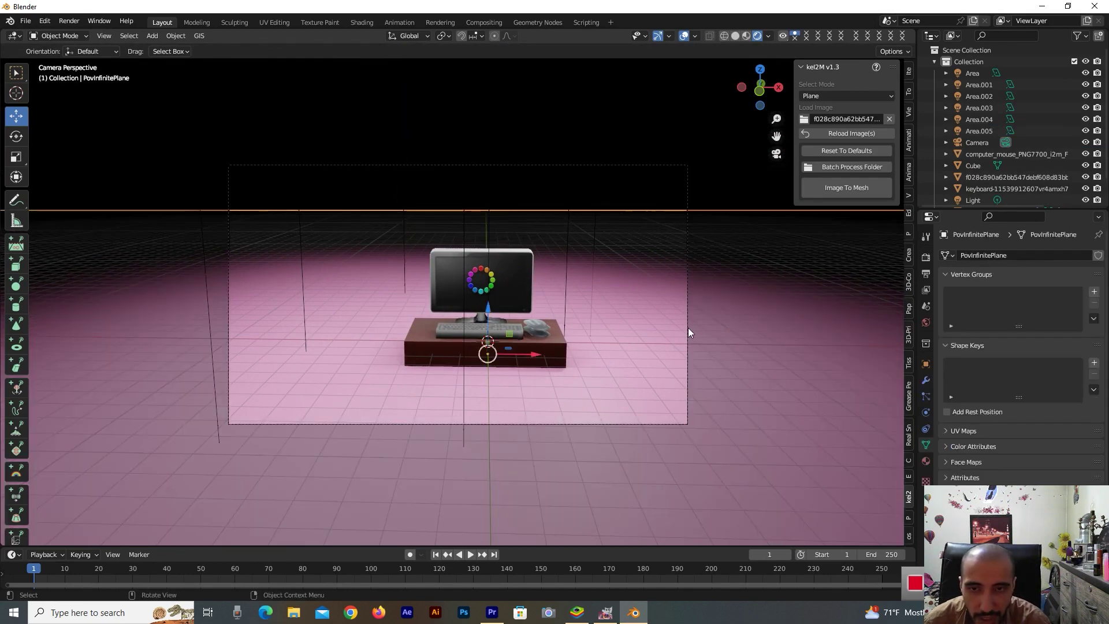
{"action": "left_click", "coordinate": [687, 329]}
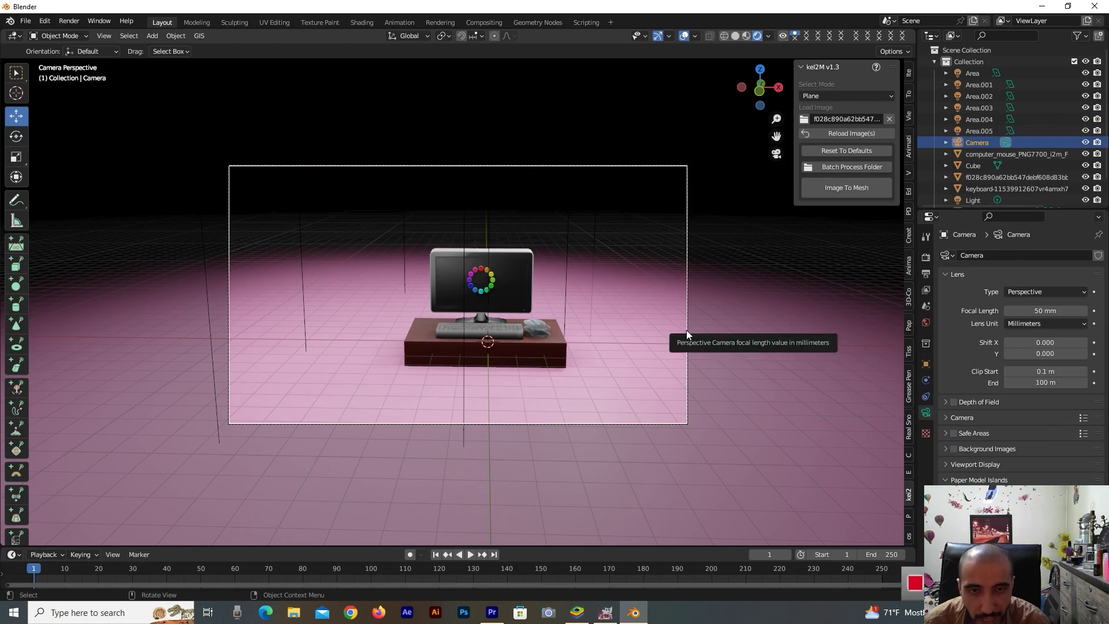
{"action": "key", "text": "g"}
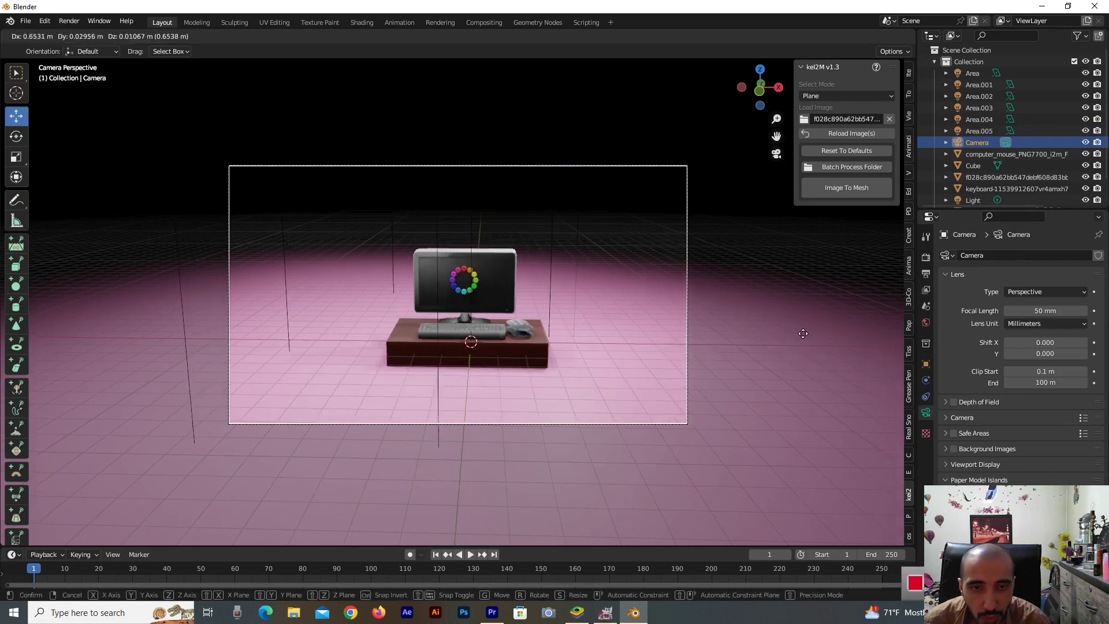
{"action": "left_click", "coordinate": [804, 332]}
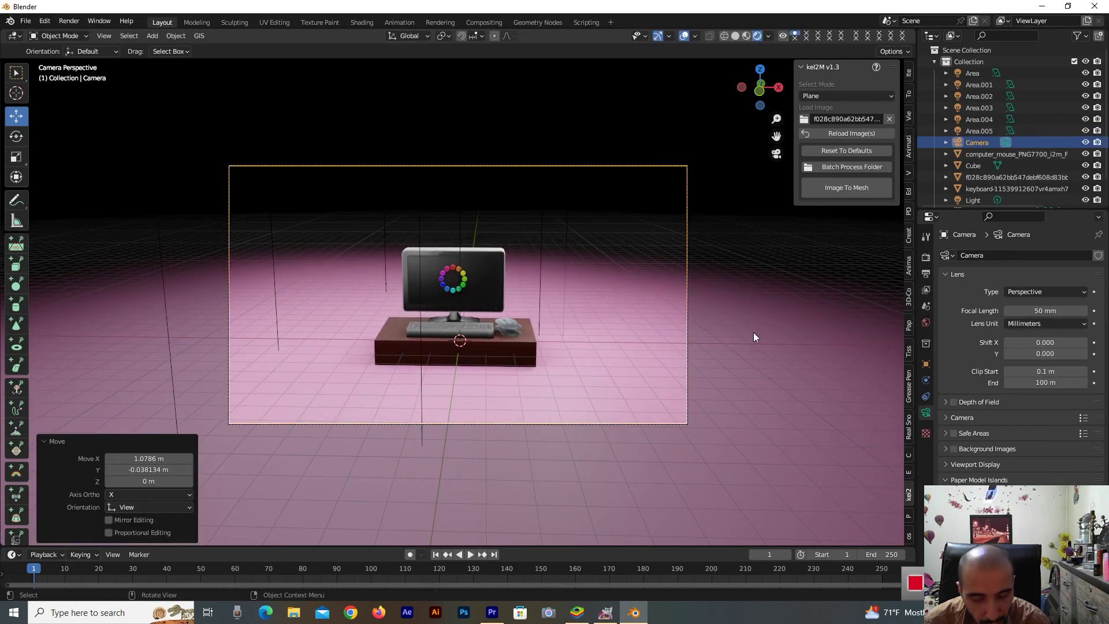
{"action": "key", "text": "g"}
{"action": "key", "text": "z"}
{"action": "key", "text": "z"}
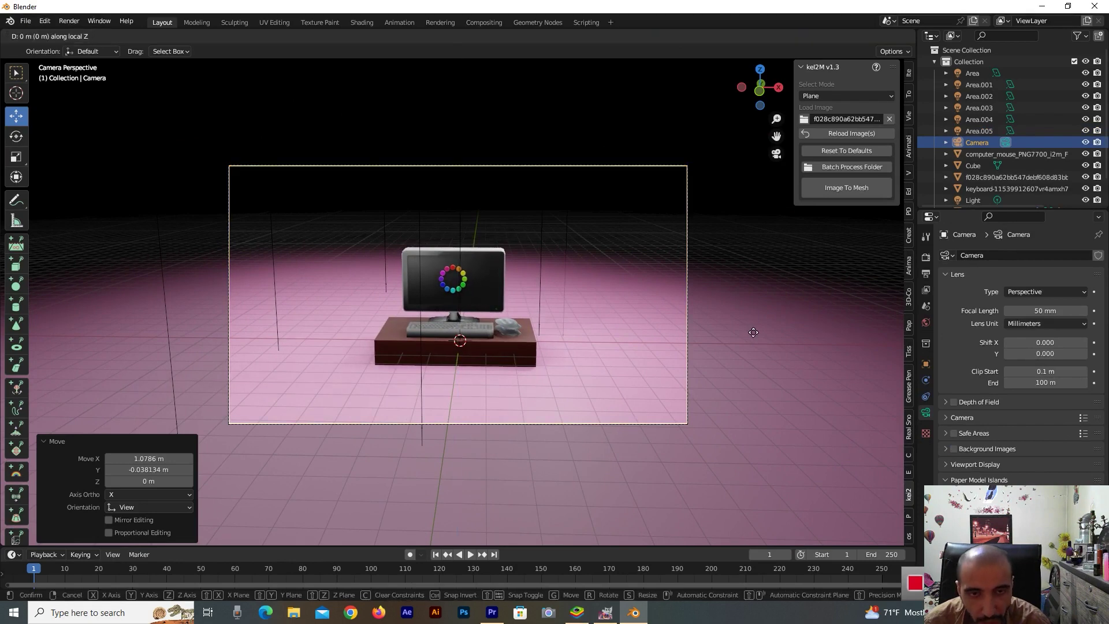
{"action": "left_click", "coordinate": [765, 238]}
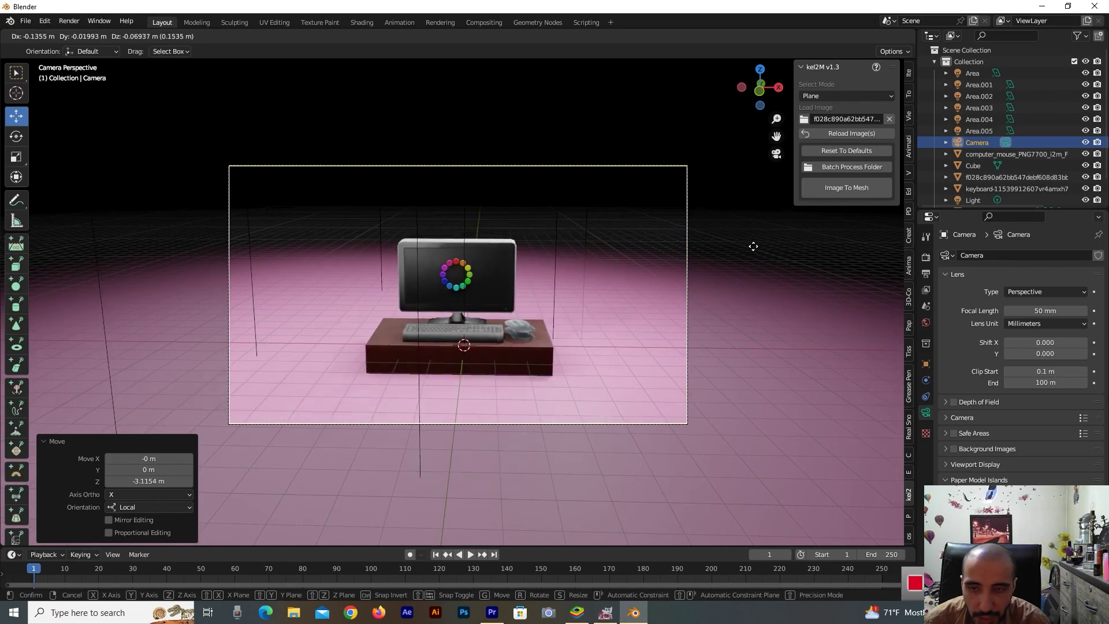
{"action": "left_click", "coordinate": [751, 289]}
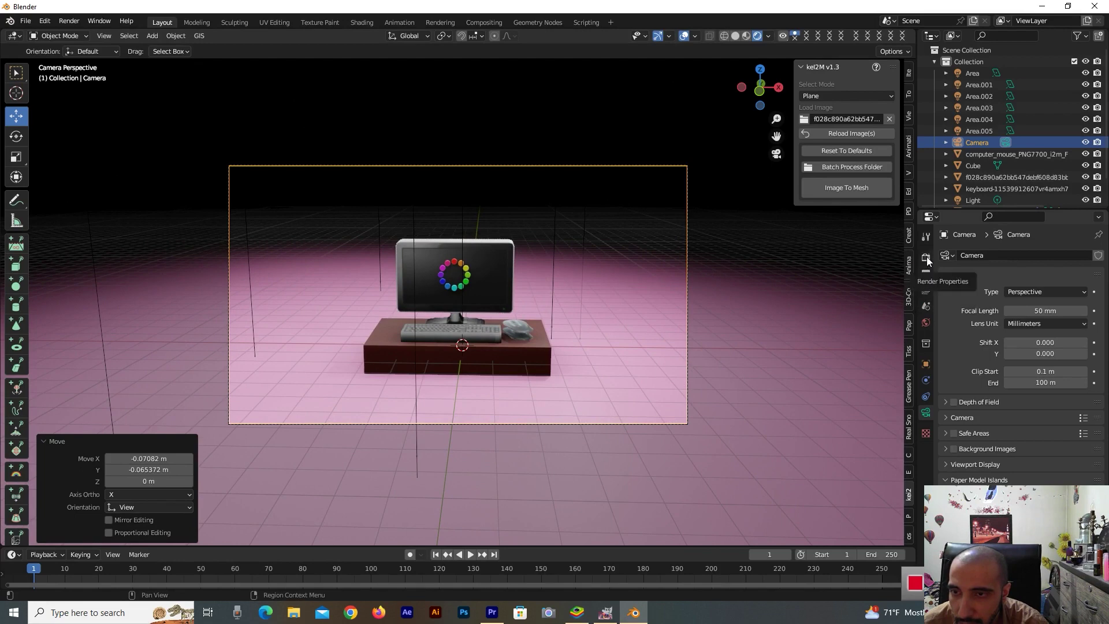
Set the render engine to Cycles with GPU Compute as the device, then check the camera preview
{"action": "left_click", "coordinate": [926, 258]}
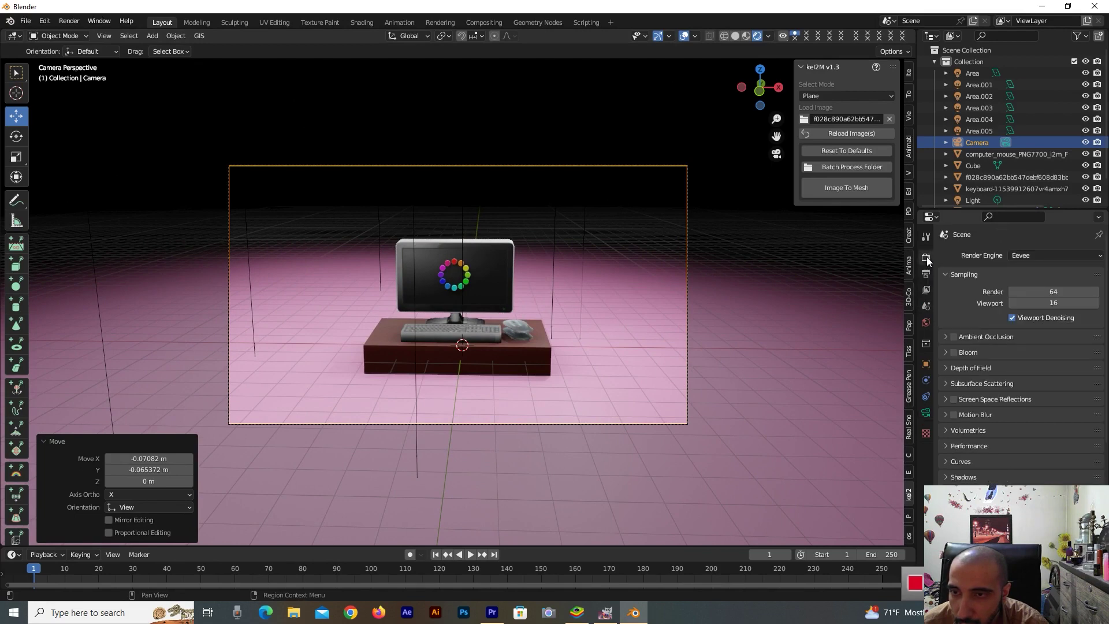
{"action": "left_click", "coordinate": [1031, 258]}
{"action": "left_click", "coordinate": [1023, 294]}
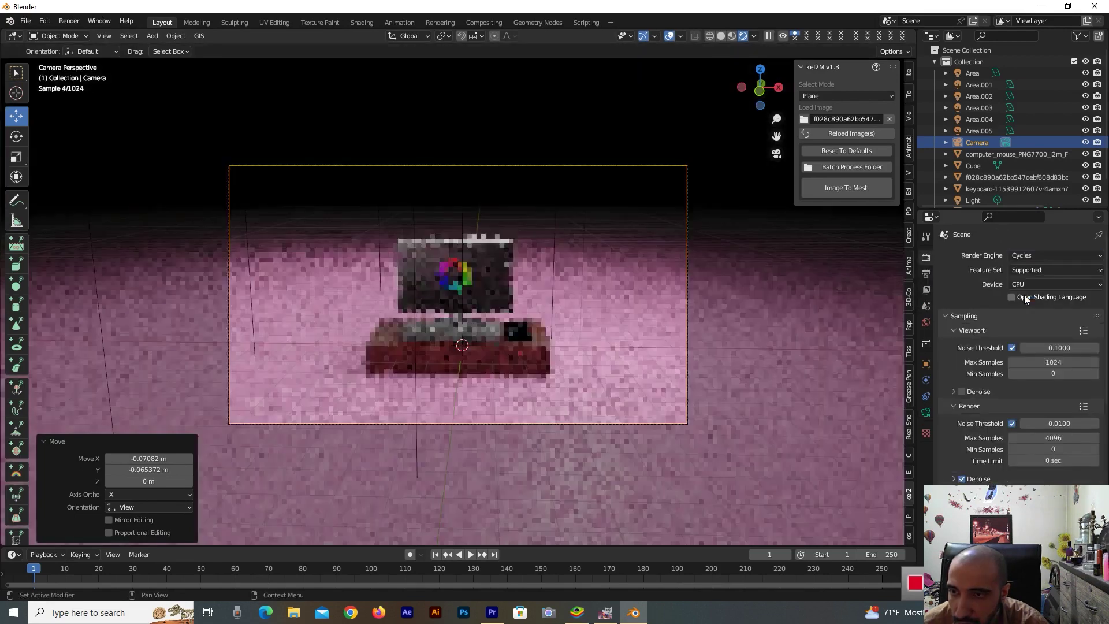
{"action": "left_click", "coordinate": [1023, 283]}
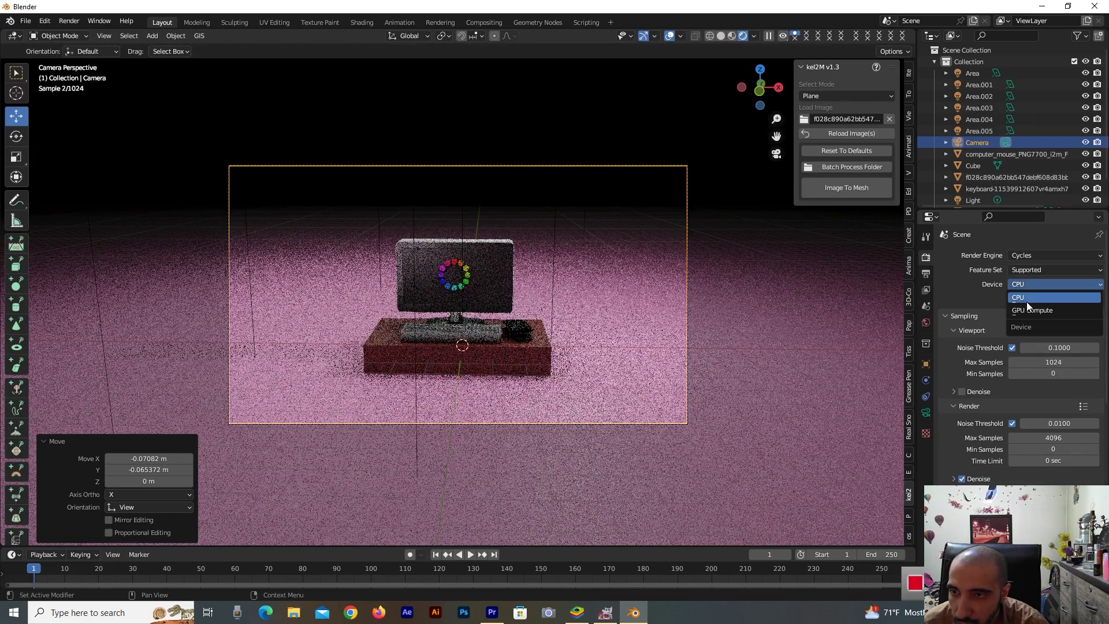
{"action": "left_click", "coordinate": [1025, 310]}
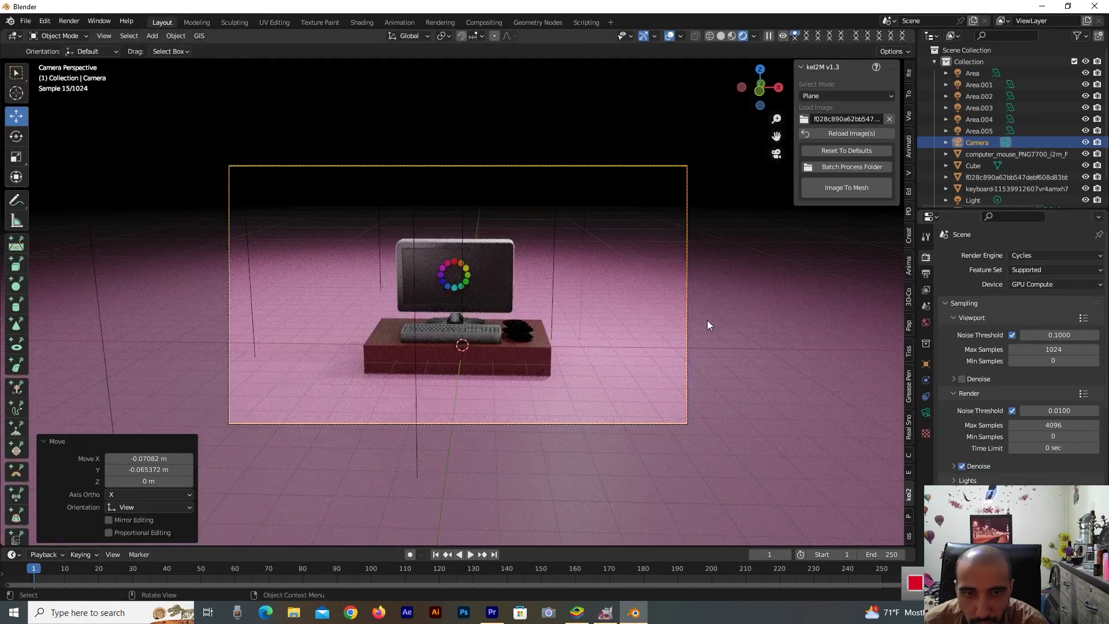
{"action": "left_click_drag", "start_coordinate": [761, 99], "coordinate": [742, 120]}
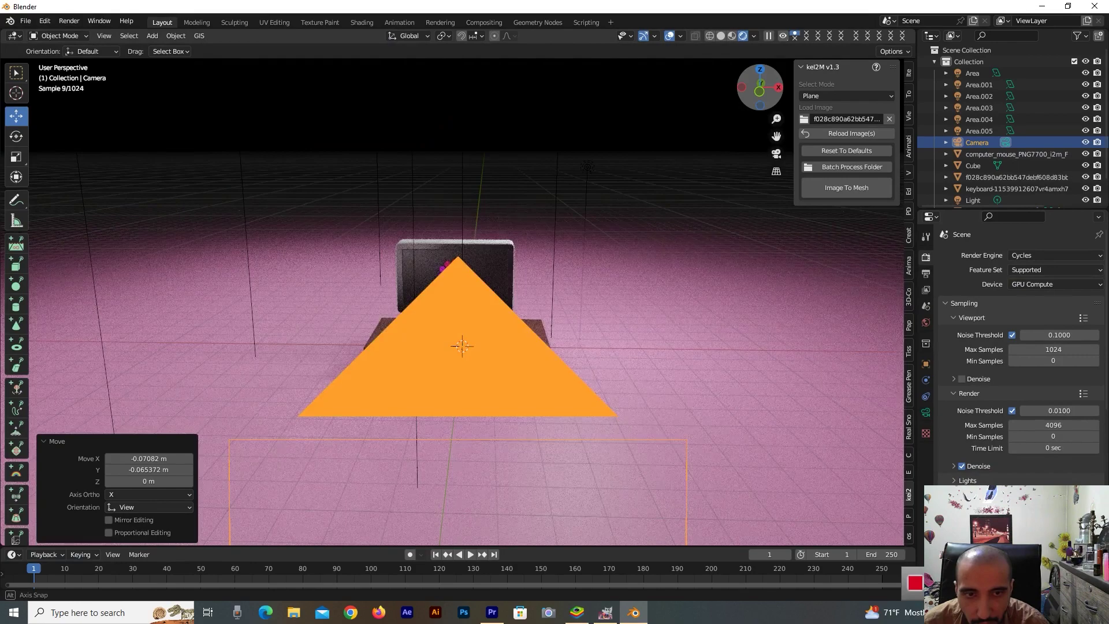
{"action": "key", "text": "KP_0"}
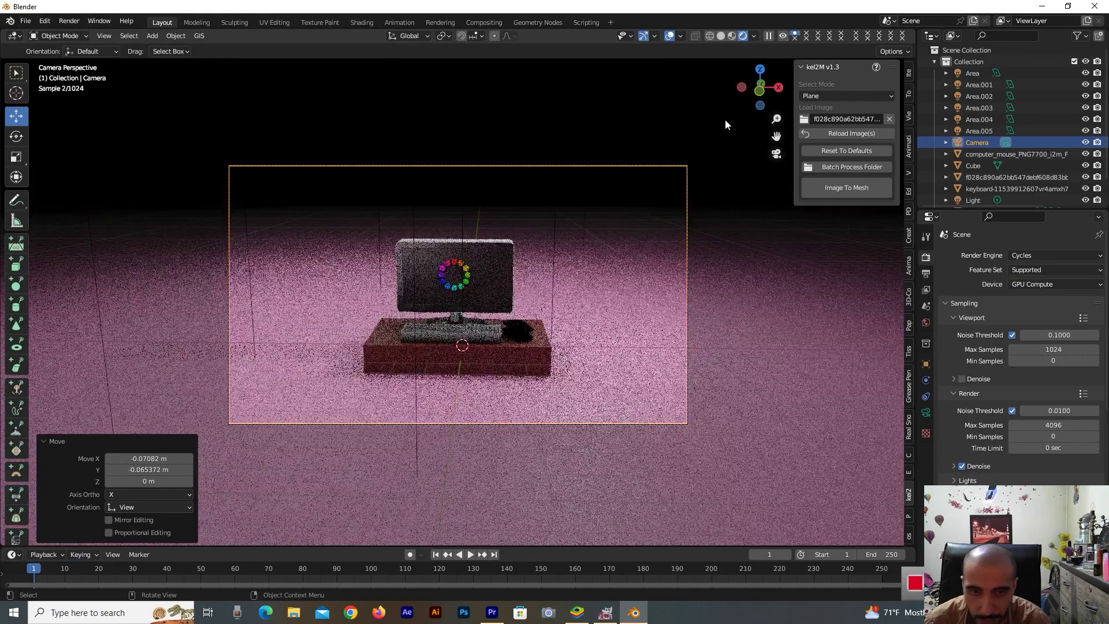
{"action": "key", "text": "KP_0"}
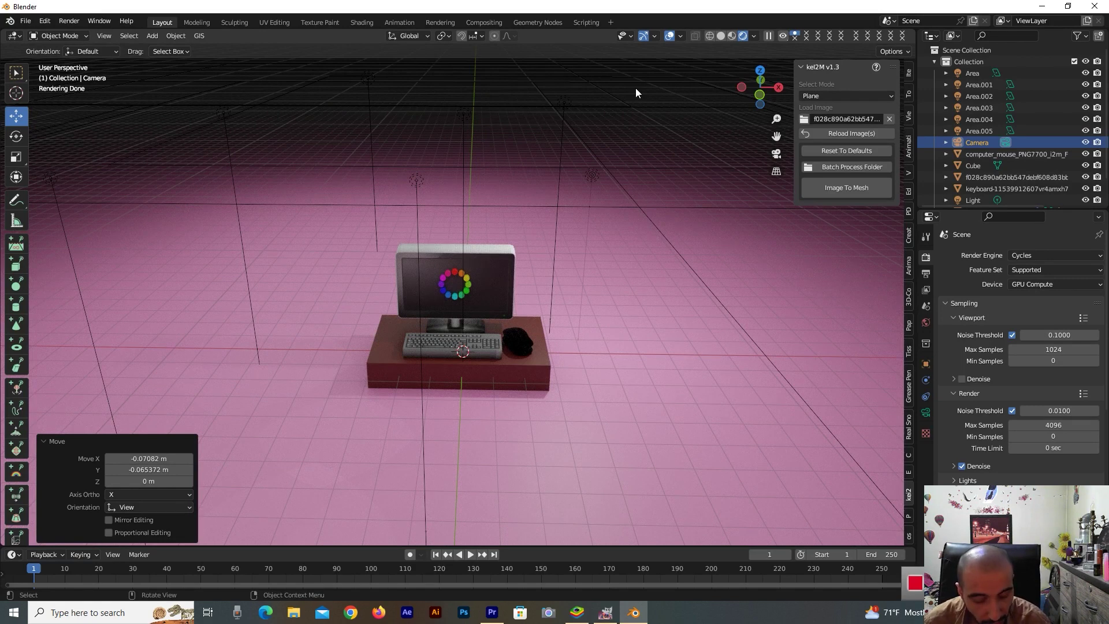
Nudge the camera slightly to adjust the shot's framing
{"action": "key", "text": "KP_0"}
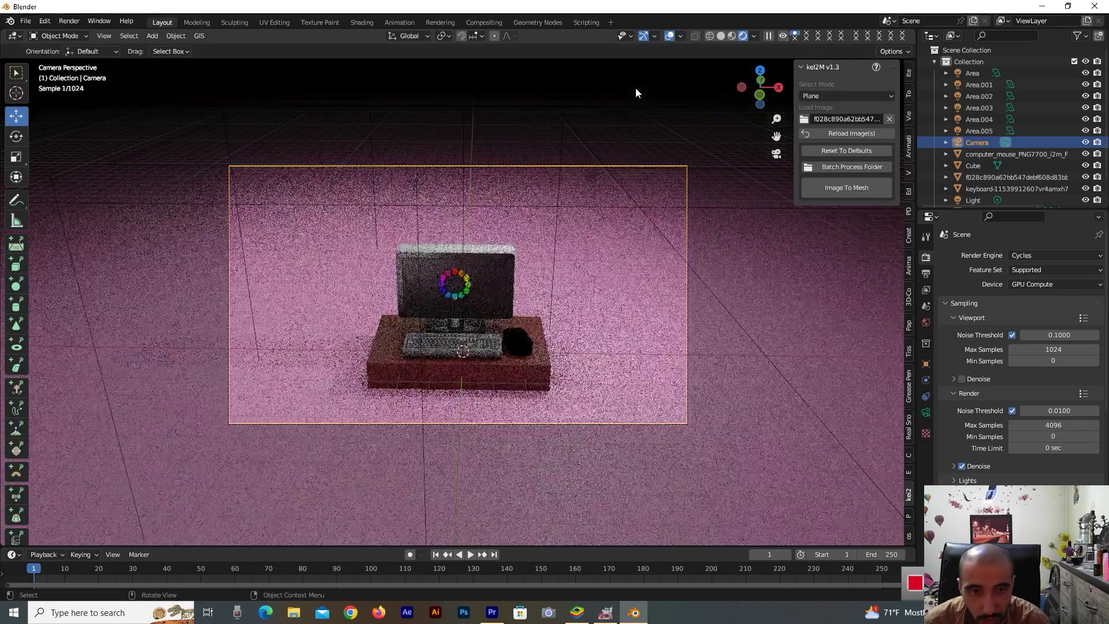
{"action": "key", "text": "g"}
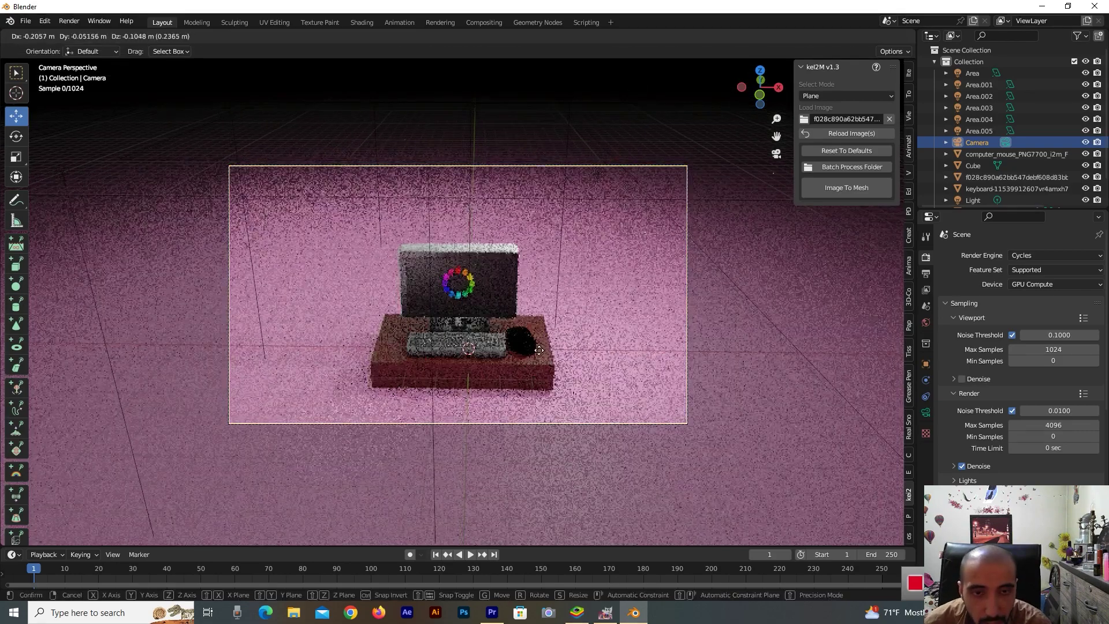
{"action": "left_click", "coordinate": [533, 358]}
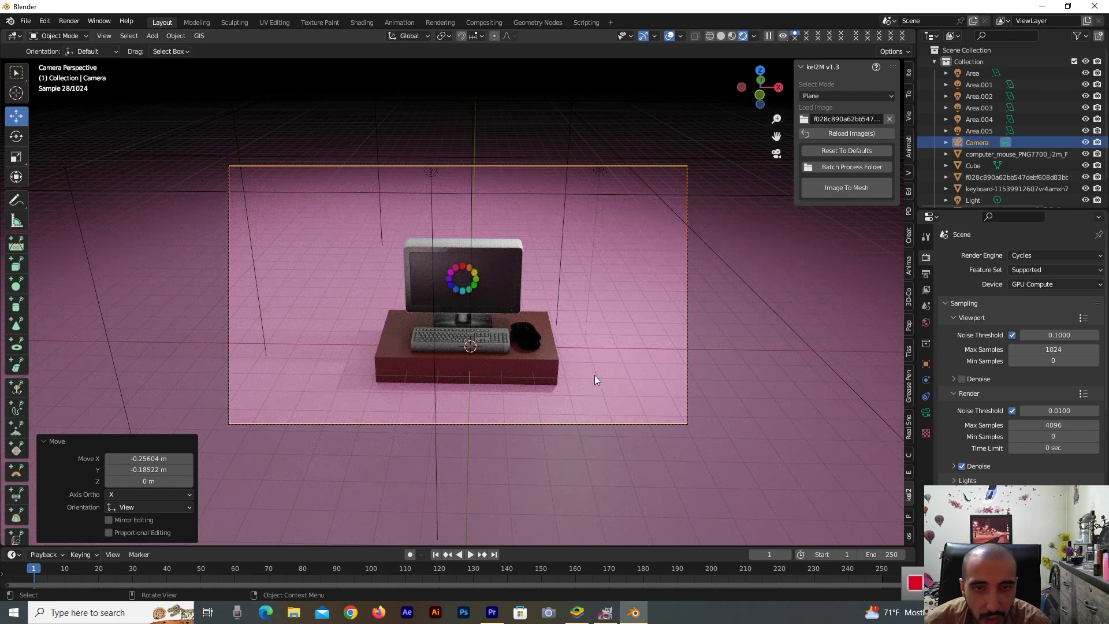
Raise the light Area.004 1.6945 m along Z
{"action": "left_click", "coordinate": [559, 278]}
{"action": "mouse_move", "coordinate": [578, 59]}
{"action": "left_mouse_down"}
{"action": "mouse_move", "coordinate": [514, 258]}
{"action": "mouse_move", "coordinate": [539, 65]}
{"action": "left_mouse_up"}
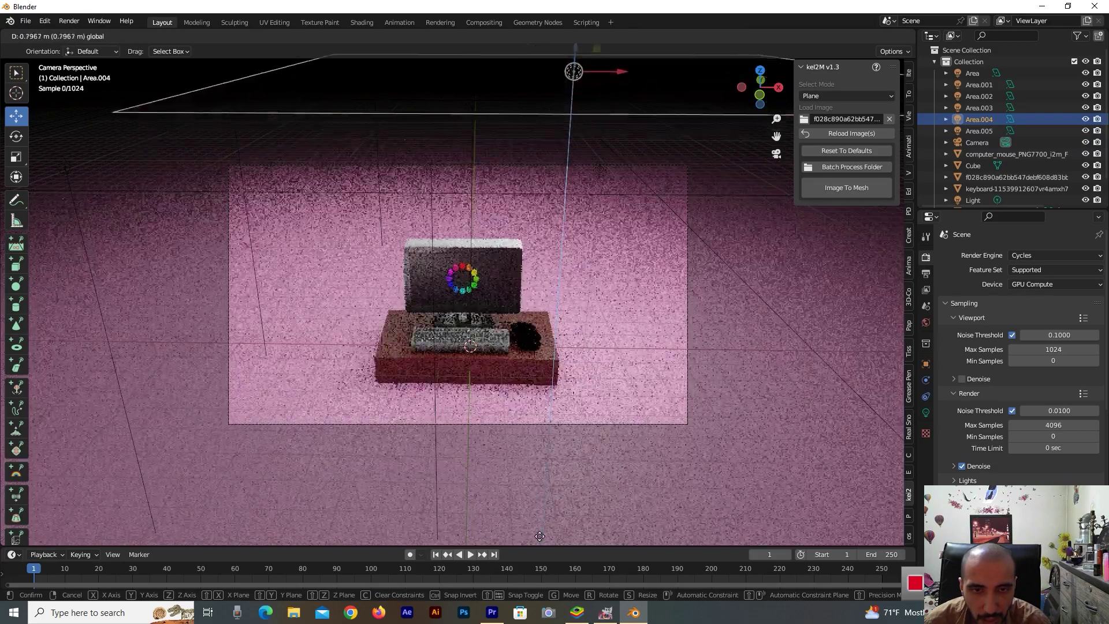
{"action": "left_click_drag", "start_coordinate": [539, 64], "coordinate": [543, 507]}
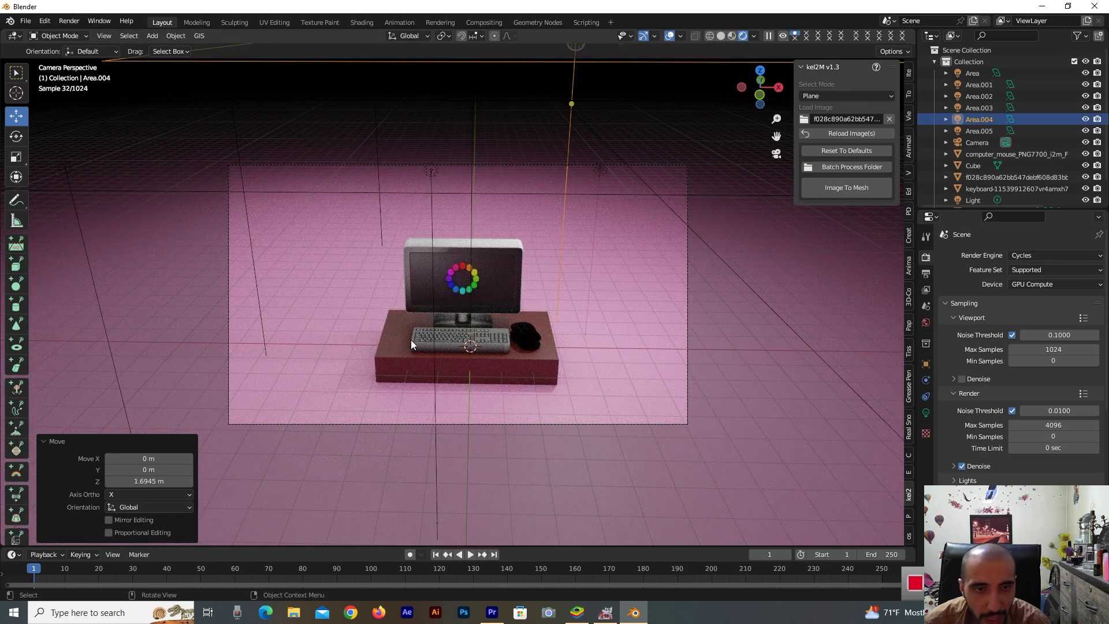
{"action": "left_click", "coordinate": [73, 22]}
Render the final Cycles image of the desk scene with Render Image (F12)
{"action": "left_click", "coordinate": [87, 36]}
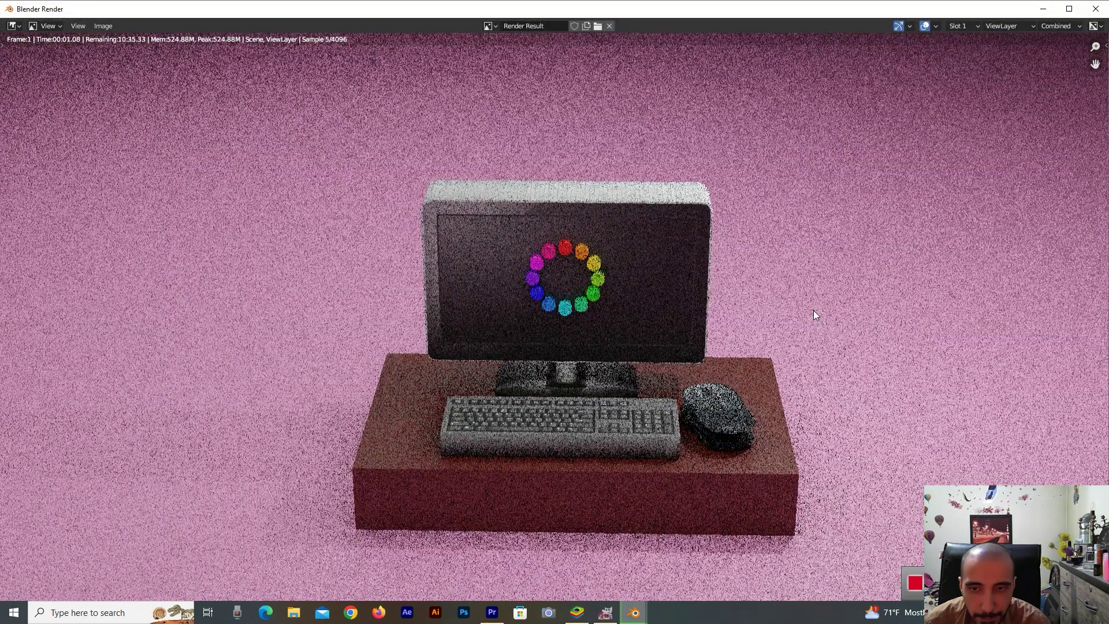